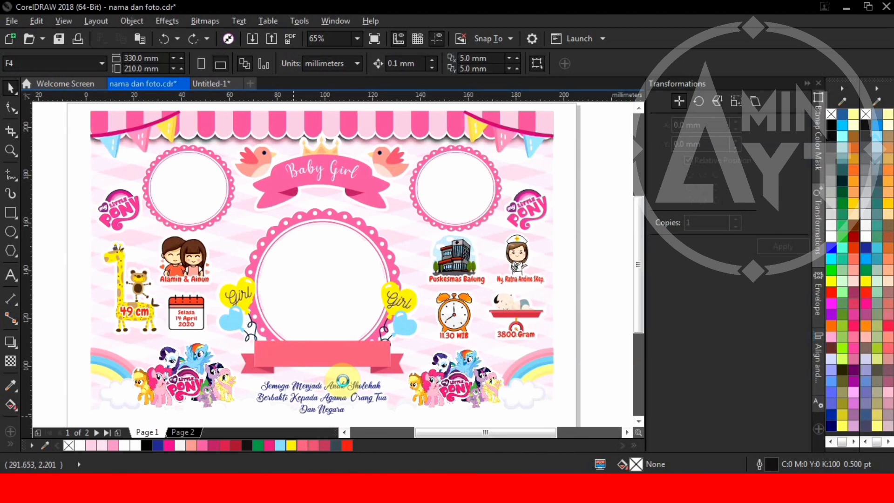
Step: Switch from the Baby Girl design to the blank Page 2 of 'nama dan foto.cdr'
left_click(194, 429)
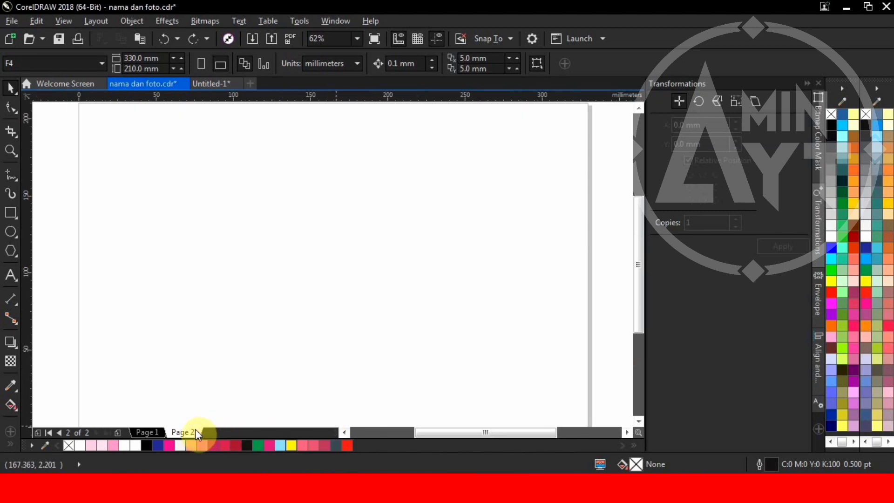
Step: Set the document's measurement units to centimeters
scroll(153, 232, "down", 2)
left_click(10, 211)
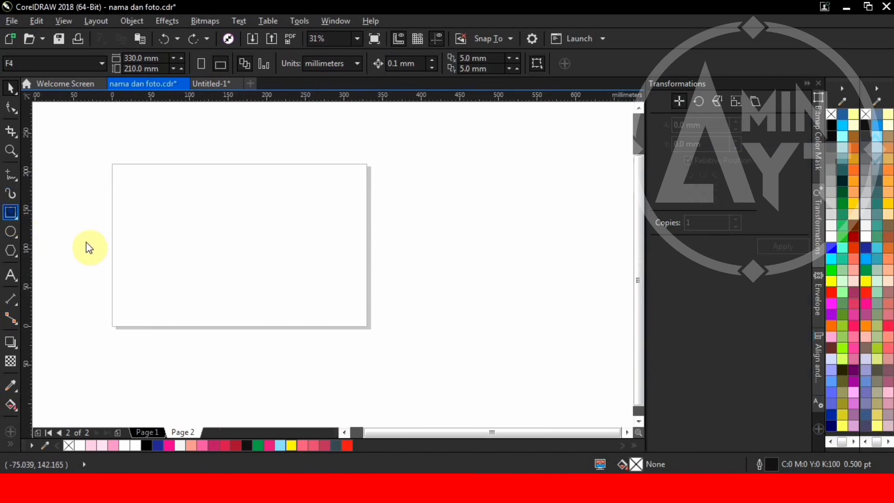
left_click(10, 86)
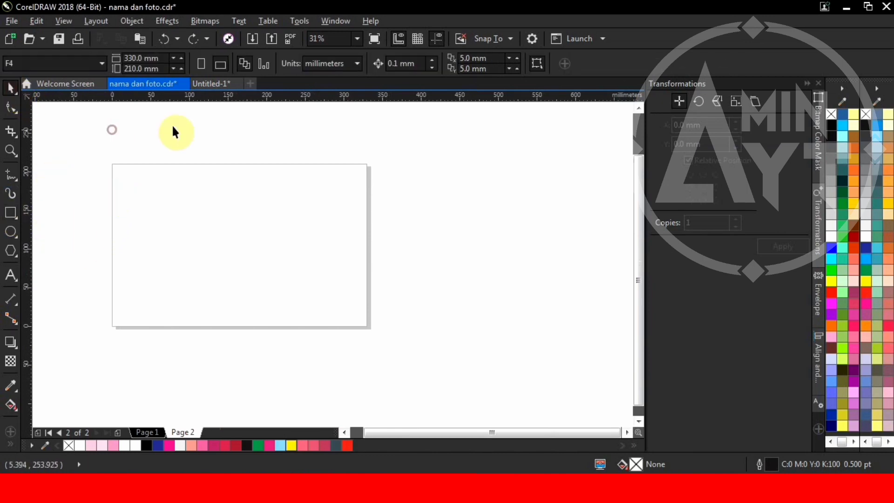
left_click(326, 69)
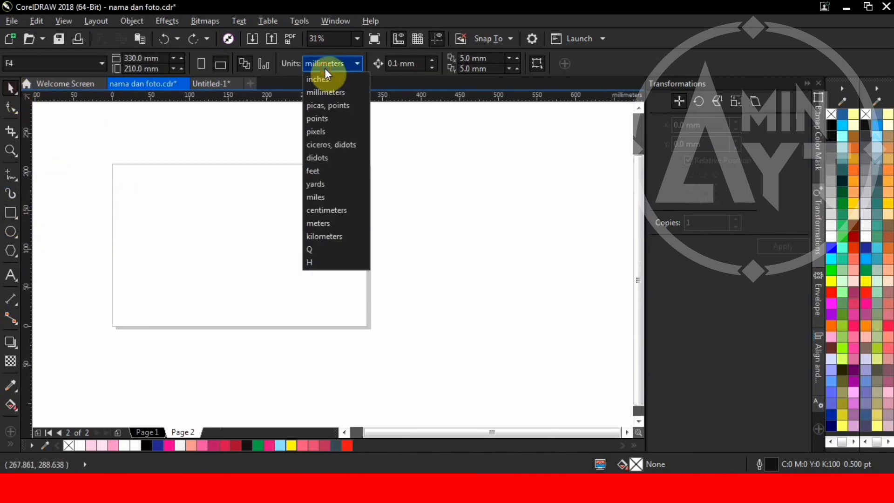
left_click(339, 209)
Step: Draw a rectangle sized 30 × 20 cm on the page, then deselect it
left_click(10, 216)
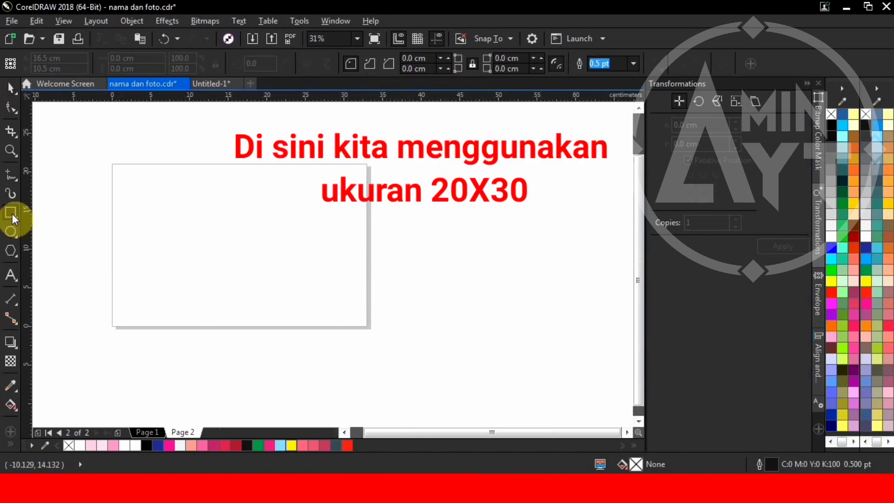
left_click_drag(122, 172, 349, 316)
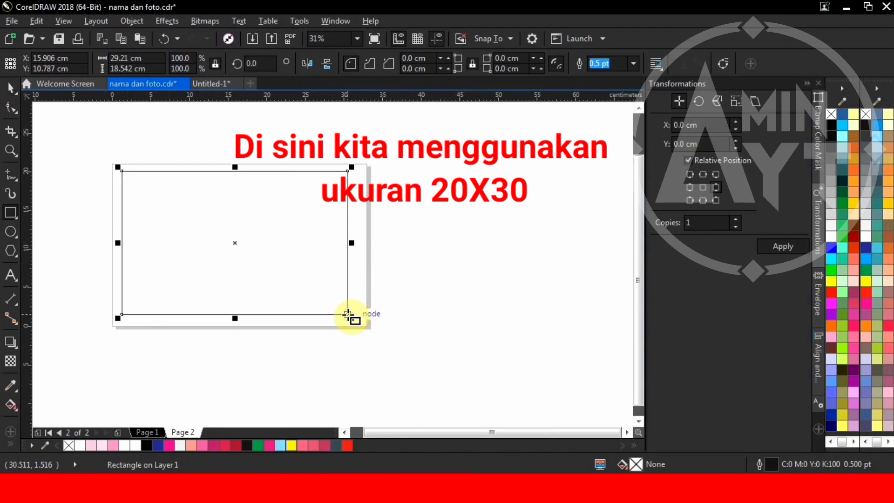
left_click(129, 58)
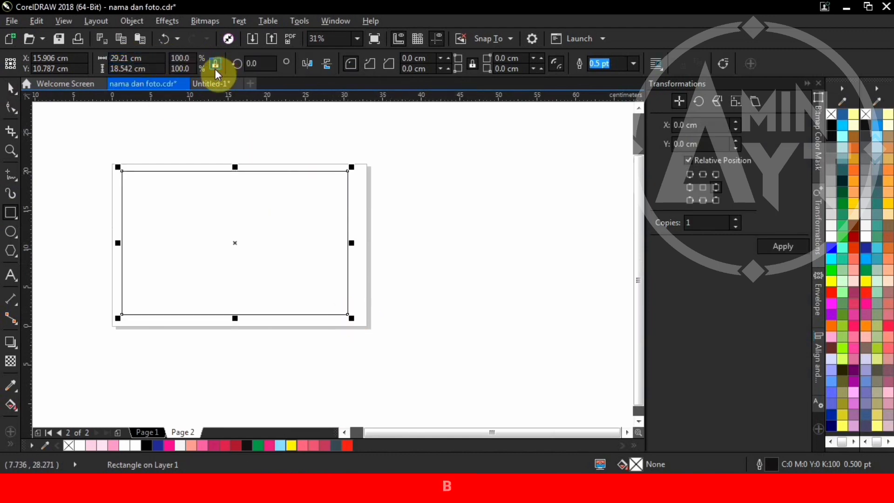
type("30")
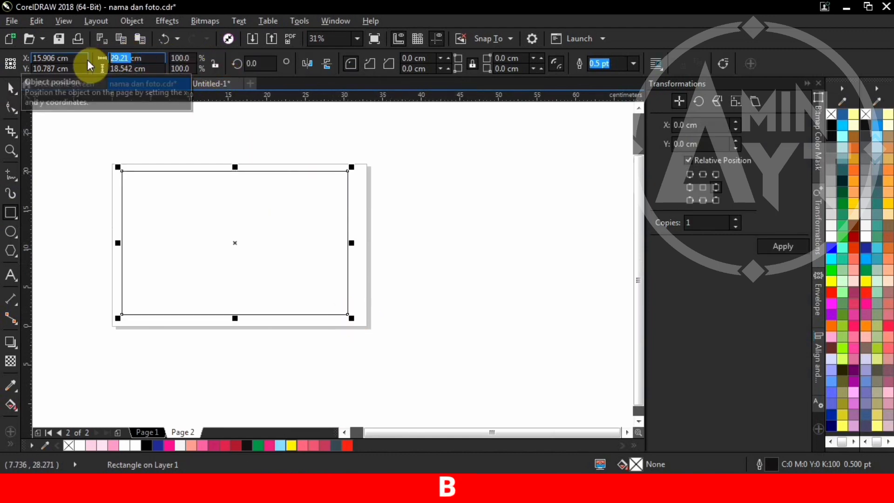
key("Return")
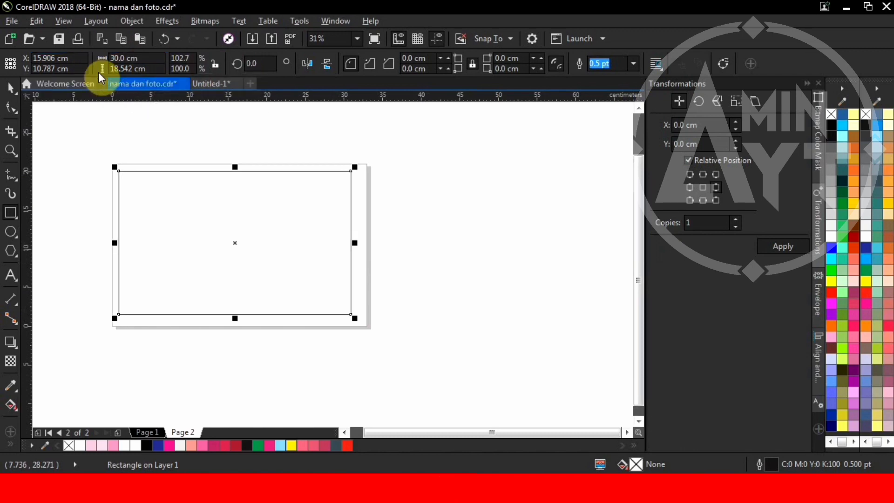
double_click(128, 69)
type("20")
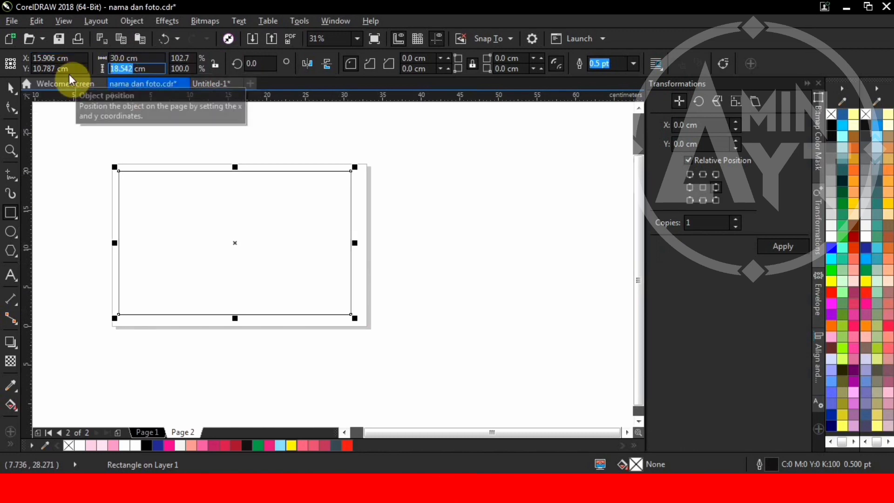
key("Return")
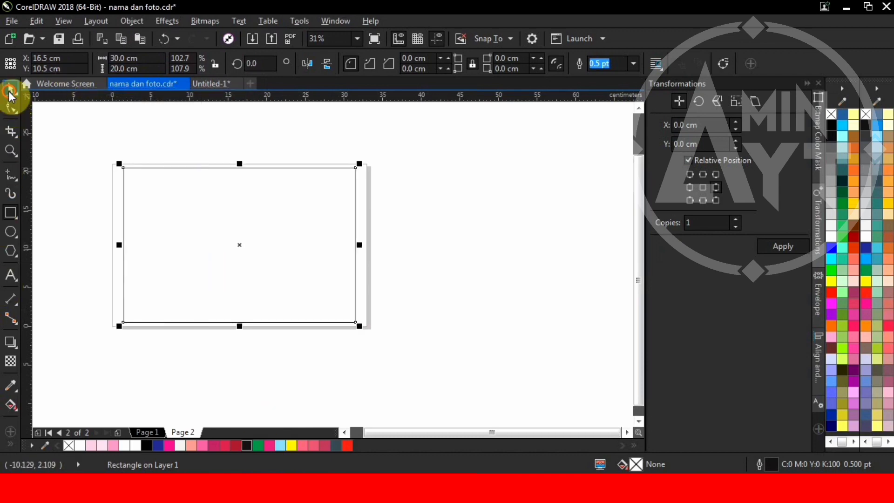
left_click(48, 158)
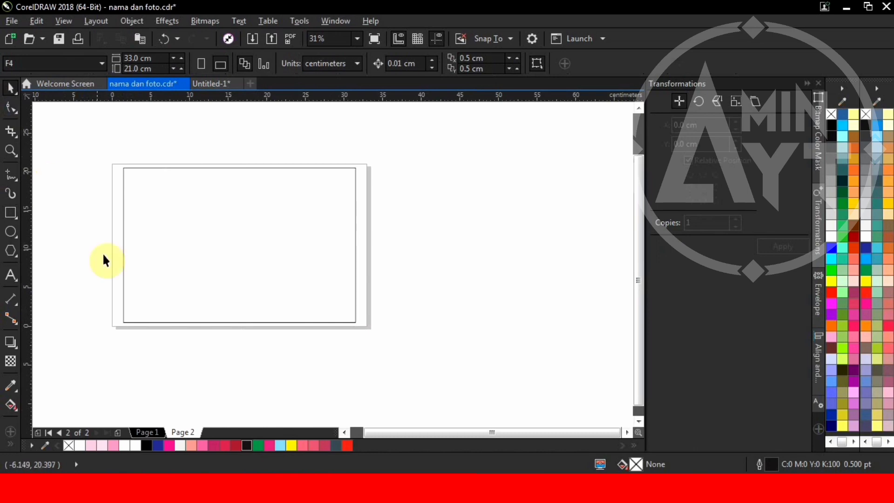
Step: Fill the big 30 × 20 cm rectangle with light pink
scroll(167, 330, "down", 2)
scroll(121, 297, "up", 2)
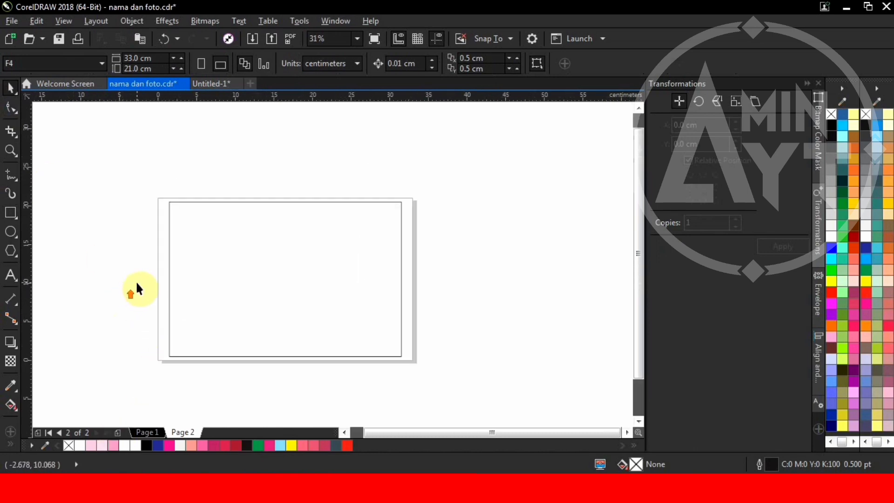
scroll(201, 249, "up", 2)
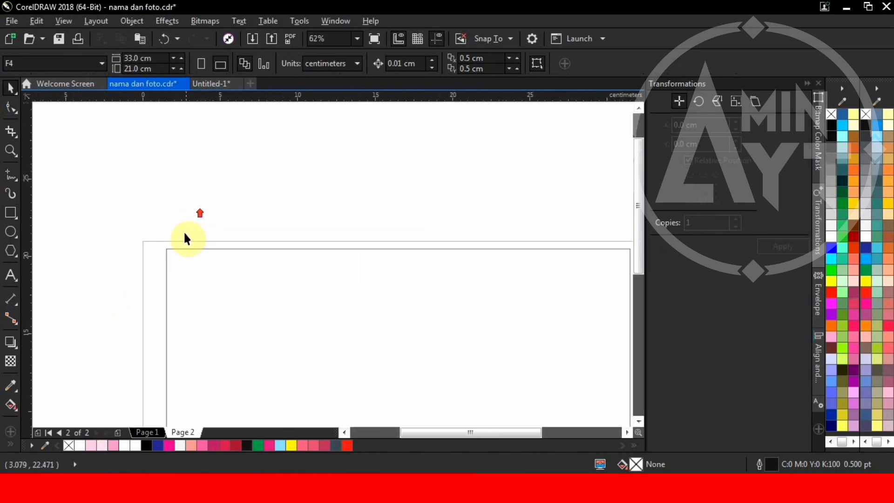
left_click(181, 263)
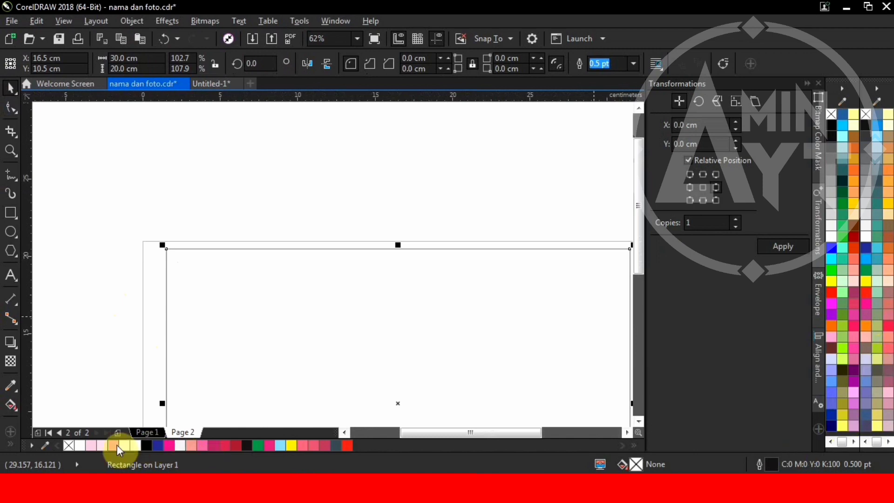
left_click(91, 445)
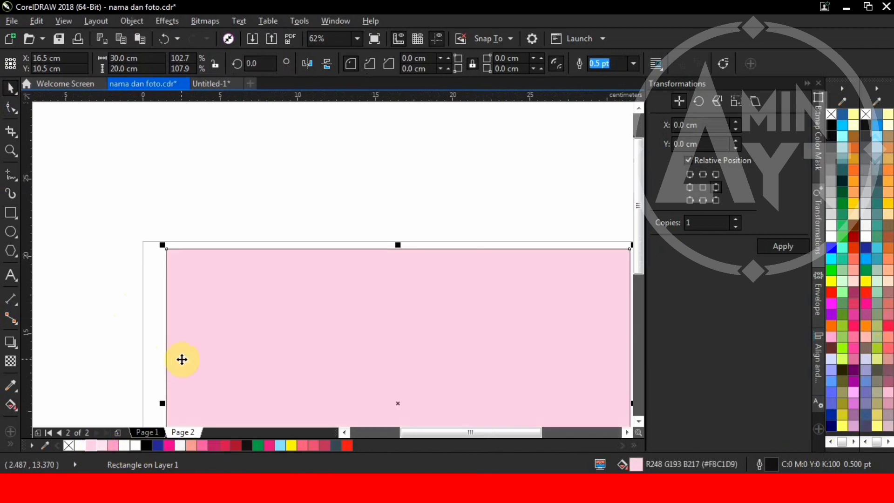
scroll(251, 345, "down", 4)
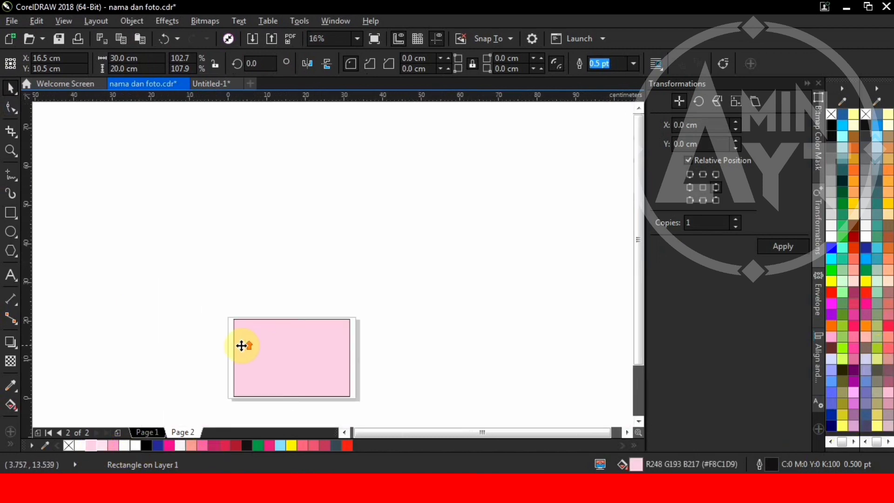
scroll(236, 258, "up", 8)
Step: Draw a small tab at the top-left corner and round its bottom corners into a U
left_click(10, 214)
scroll(140, 205, "up", 2)
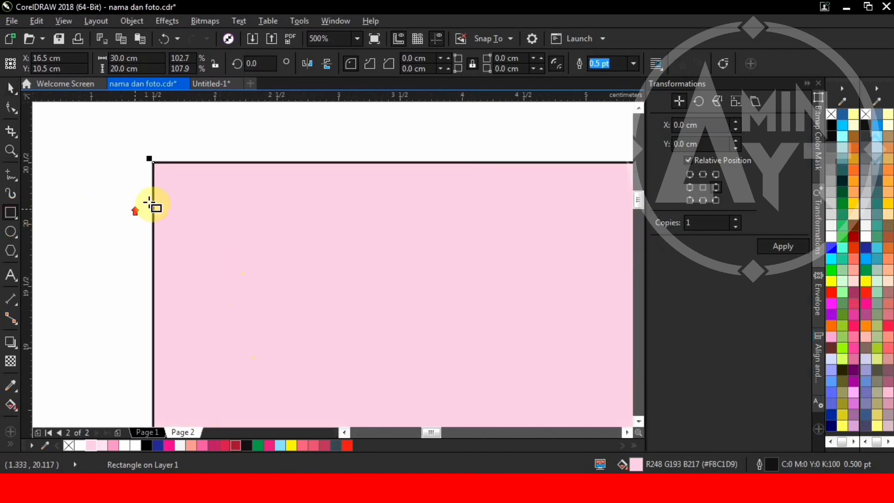
mouse_move(153, 160)
left_mouse_down()
mouse_move(192, 250)
mouse_move(217, 250)
mouse_move(175, 200)
left_mouse_up()
left_click(9, 107)
scroll(129, 228, "up", 2)
key("ctrl+z")
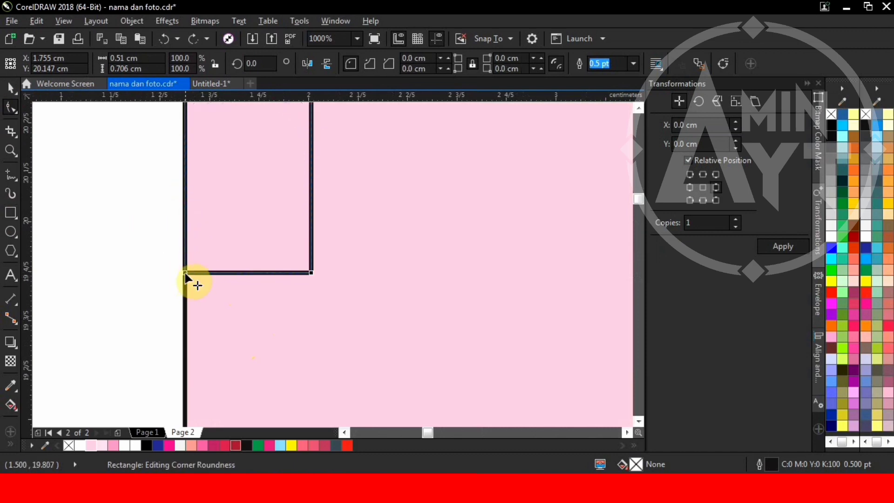
left_click_drag(186, 273, 186, 179)
left_click_drag(307, 205, 310, 191)
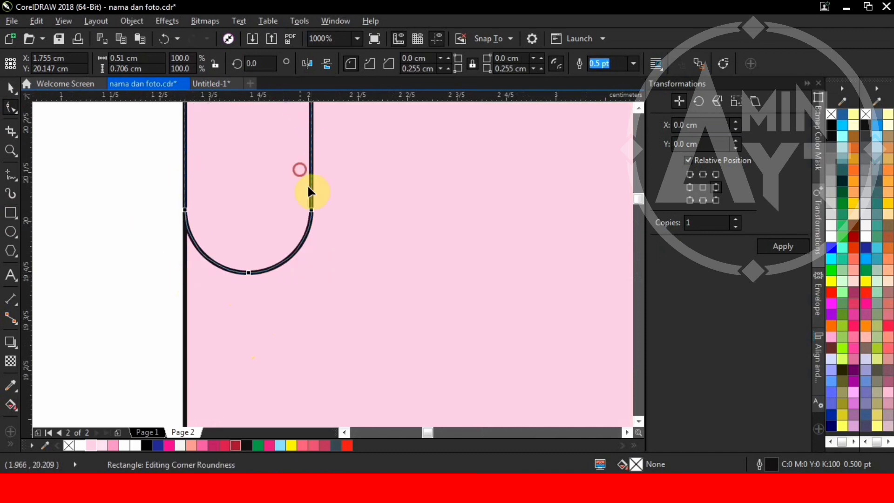
left_click(11, 88)
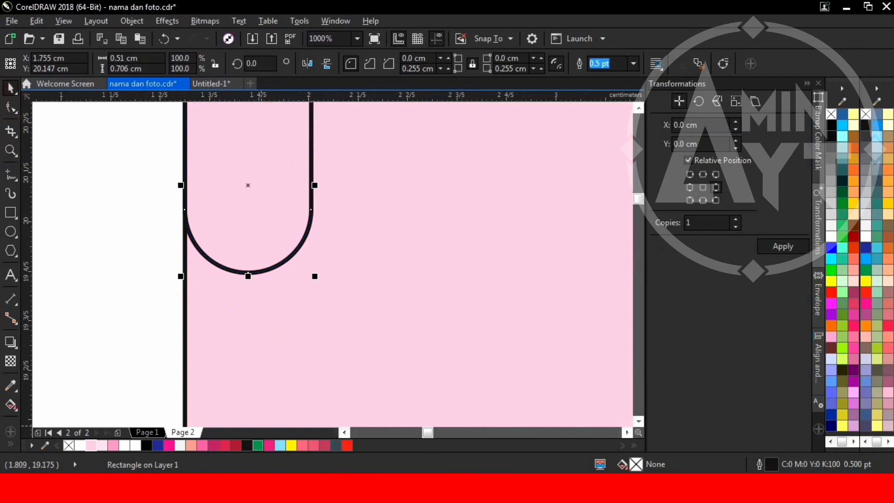
Step: Fill the U-shaped tab pink and remove its outline
left_click(117, 446)
scroll(230, 279, "down", 4)
scroll(230, 280, "up", 2)
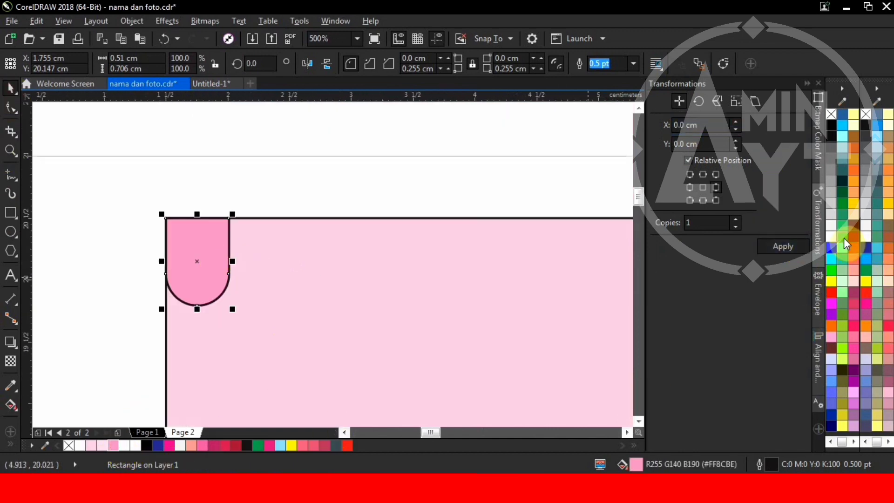
right_click(866, 237)
scroll(231, 275, "up", 2)
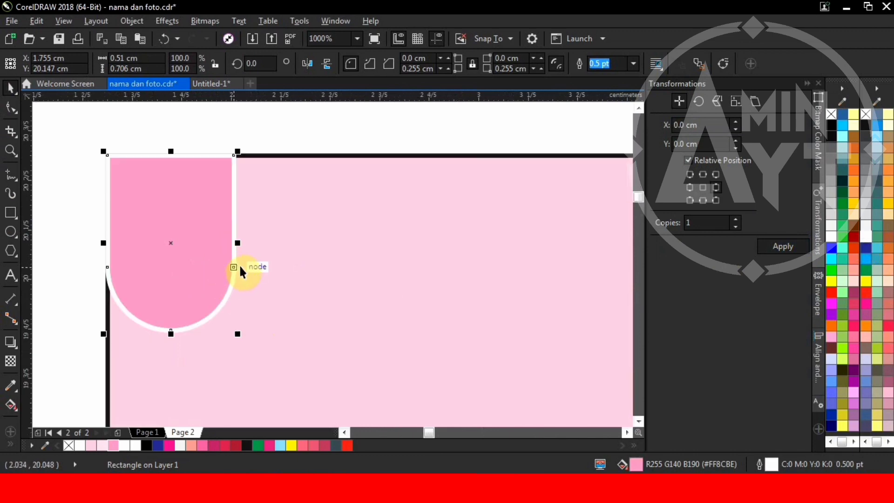
key("ctrl+z")
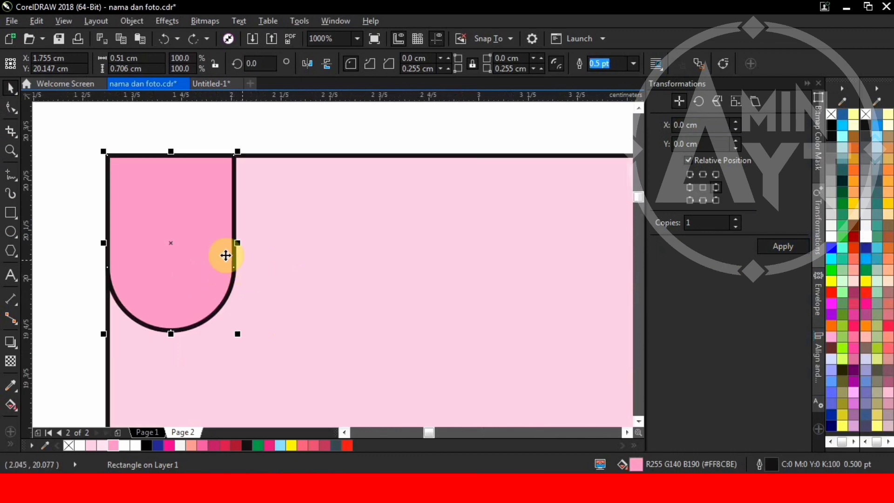
right_click(866, 116)
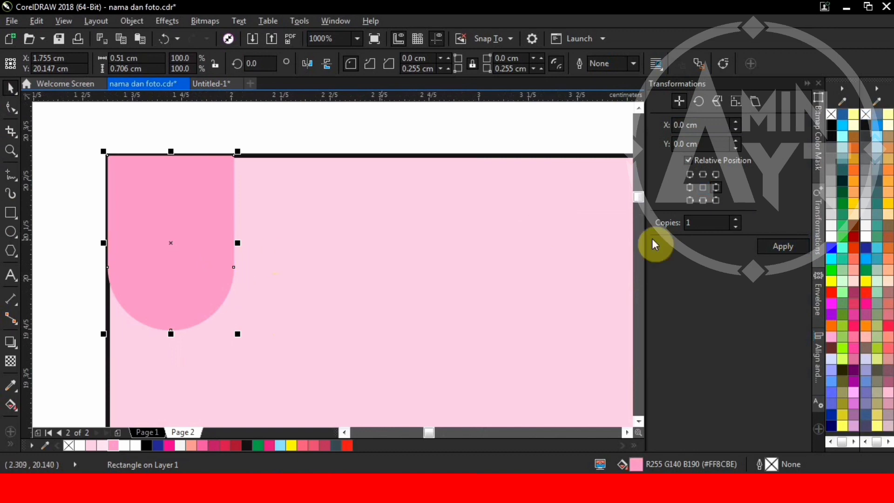
Step: Place a copy of the tab beside it and colour it magenta
left_click(715, 188)
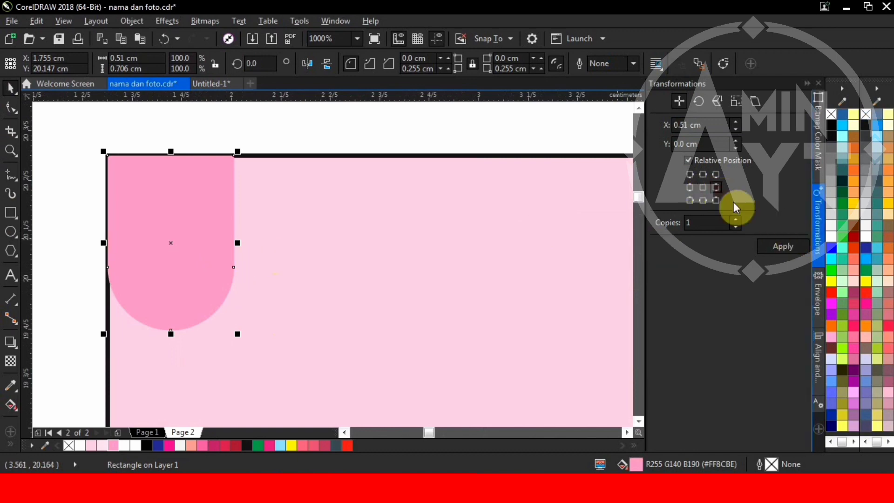
left_click(779, 254)
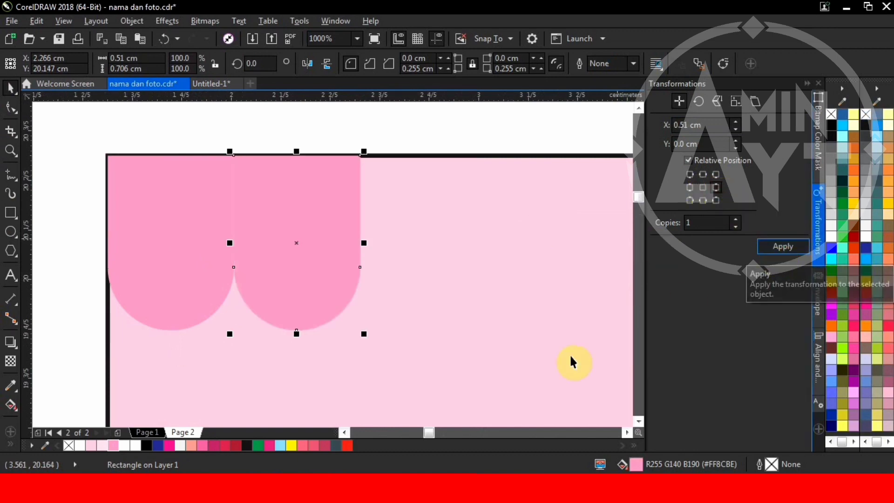
left_click(170, 445)
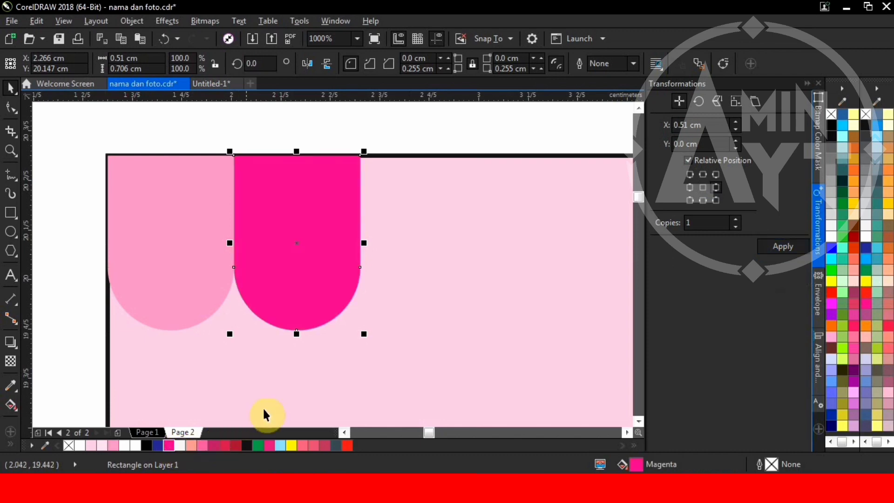
scroll(417, 148, "down", 1)
Step: Repeat copies of the tab pair along the rectangle's top edge
left_click_drag(418, 150, 166, 261)
scroll(159, 233, "down", 2)
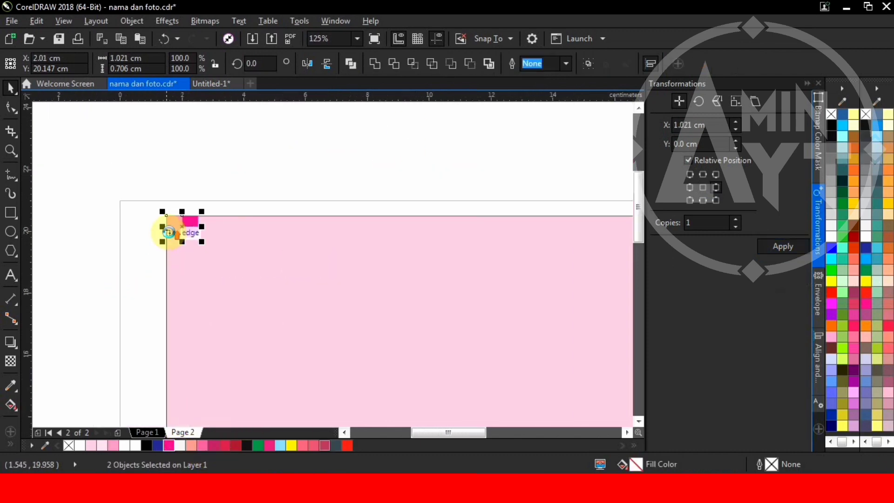
scroll(169, 228, "up", 2)
left_click(773, 245)
scroll(454, 283, "down", 2)
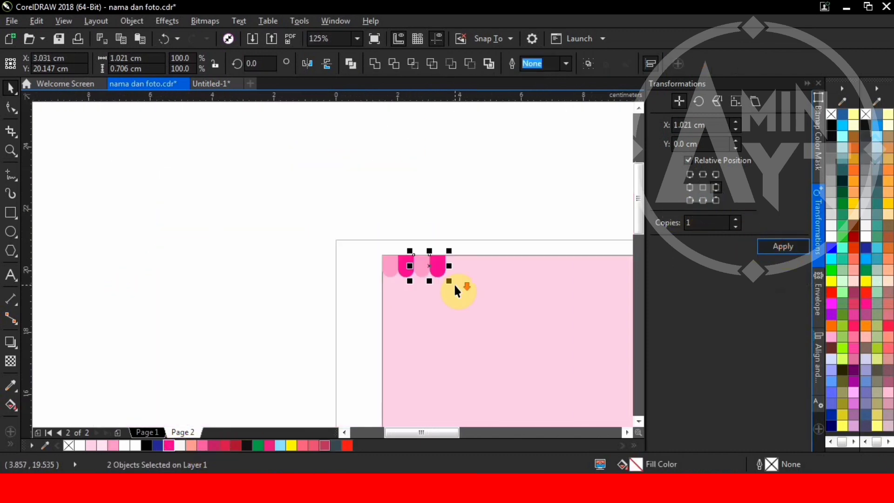
key("Return")
key("Return")
key("Return")
key("Return")
key("Return")
key("Return")
key("Return")
key("Return")
key("Return")
key("Return")
scroll(364, 258, "down", 2)
scroll(368, 256, "up", 1)
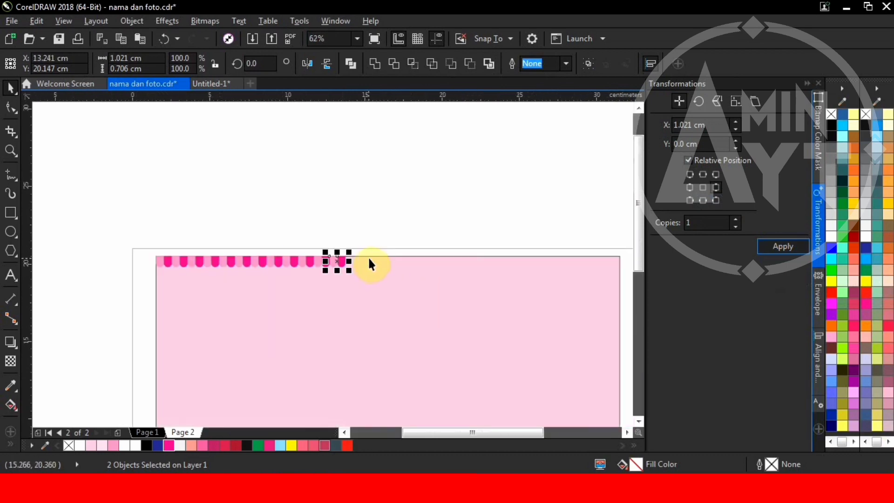
key("Return")
key("Return")
key("Return")
key("Return")
key("Return")
key("Return")
key("Return")
key("Return")
key("Return")
key("Return")
key("Return")
key("Return")
key("Return")
key("Return")
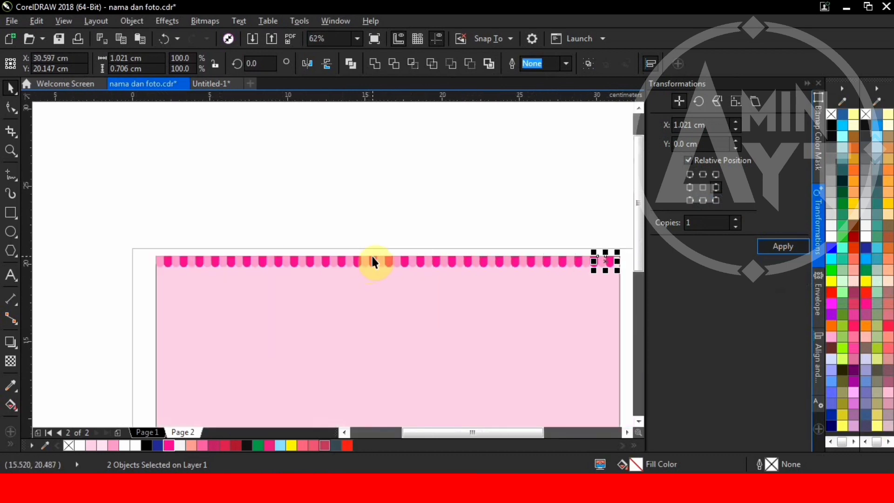
scroll(606, 294, "right", 1)
Step: Delete the overflowing scallops, then select all 54 and resize the row toward the page width
key("ctrl+a")
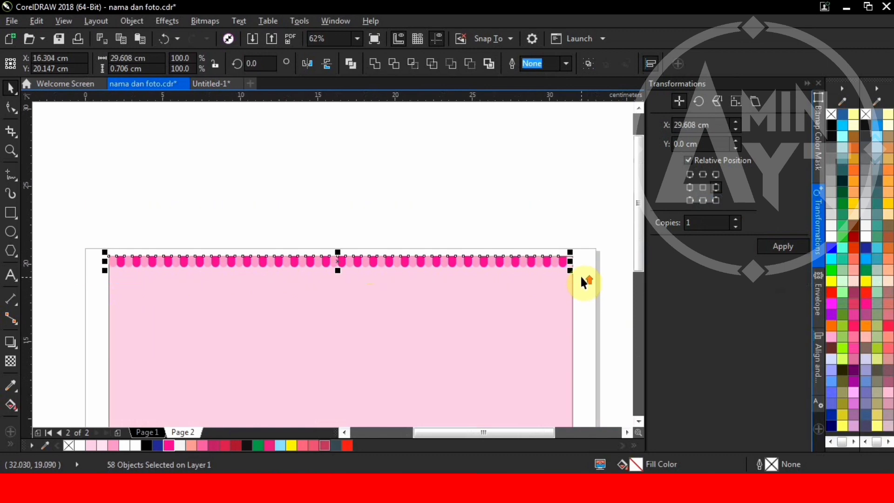
scroll(578, 271, "up", 1)
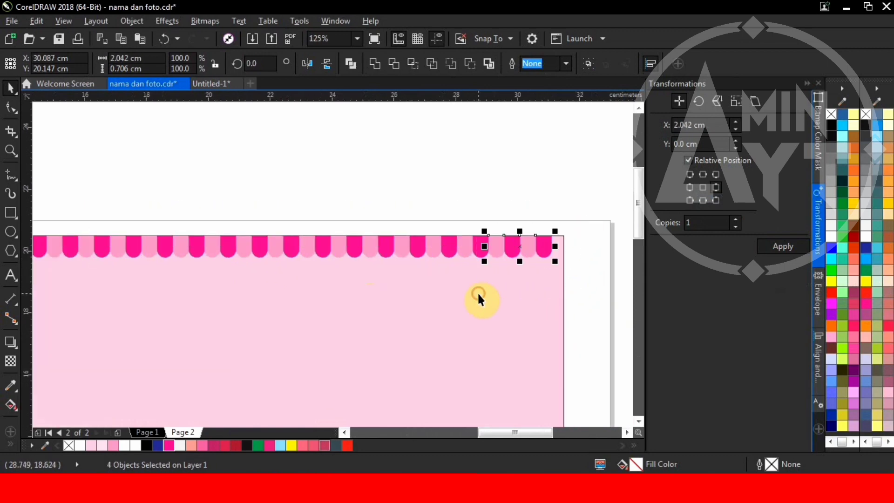
key("Delete")
scroll(538, 261, "down", 2)
key("ctrl+a")
scroll(499, 259, "up", 3)
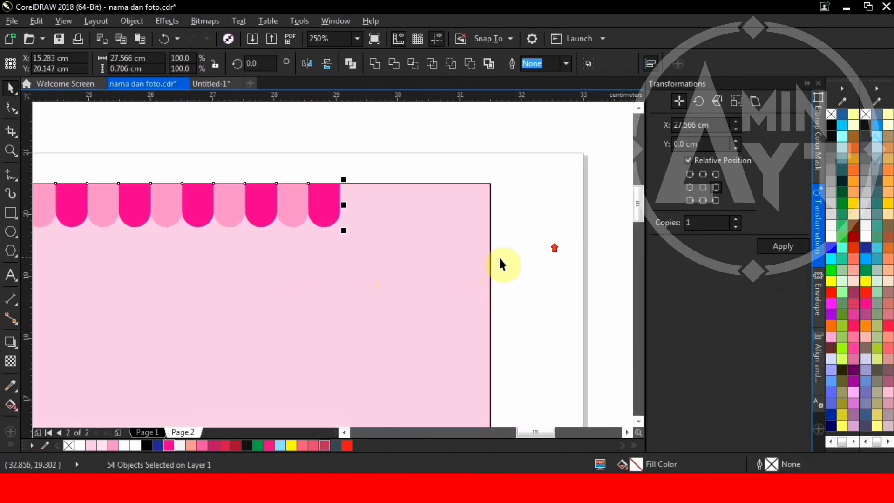
left_click_drag(344, 231, 491, 236)
Step: Group the 54 scallops together
scroll(513, 201, "down", 3)
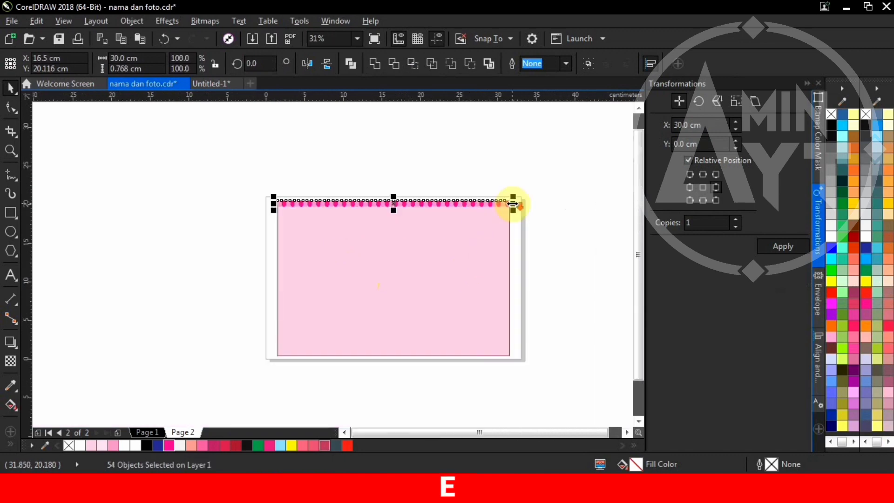
scroll(359, 201, "up", 1)
scroll(205, 202, "up", 3)
scroll(360, 241, "down", 1)
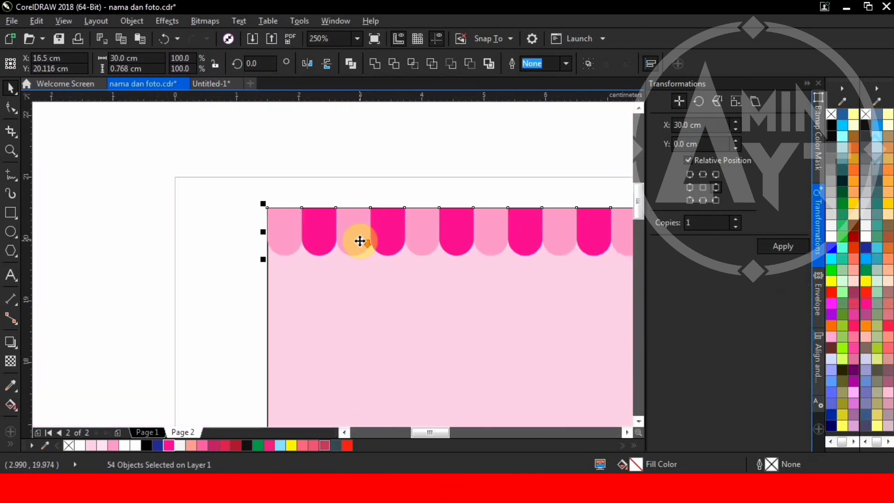
key("ctrl+g")
Step: Put a white copy of the scallops slightly lower, behind the pink ones, as a rim
scroll(326, 252, "up", 3)
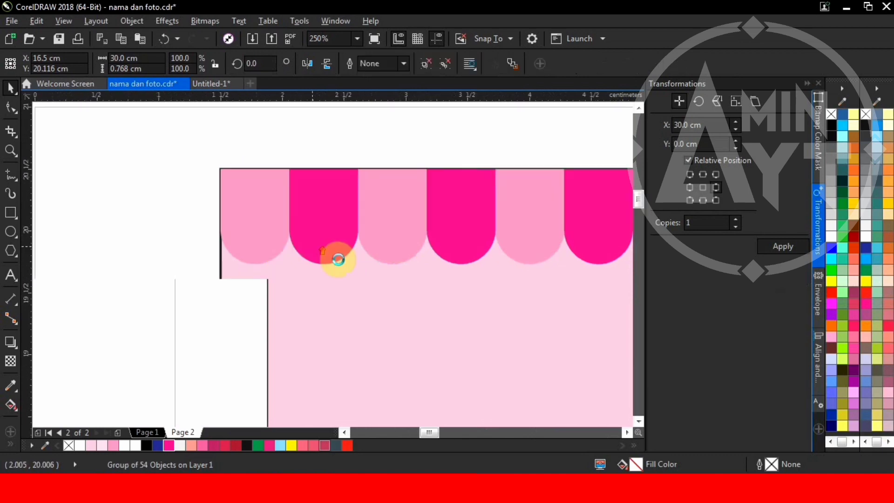
left_click_drag(317, 240, 315, 250)
left_click(832, 239)
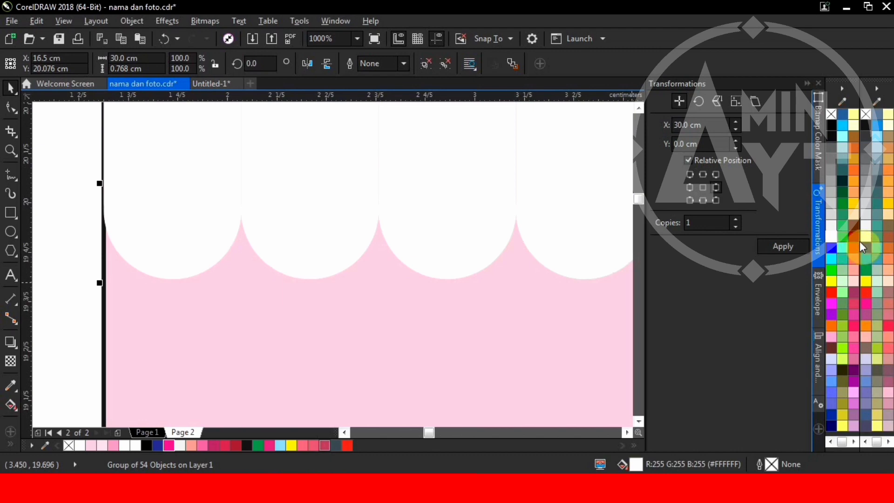
scroll(362, 296, "down", 3)
left_click(366, 312, "shift")
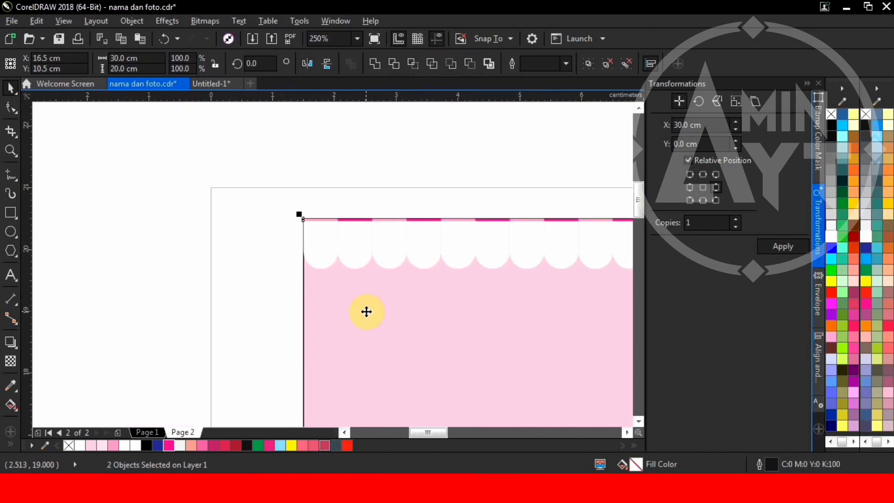
key("shift+Page_Down")
scroll(321, 268, "up", 6)
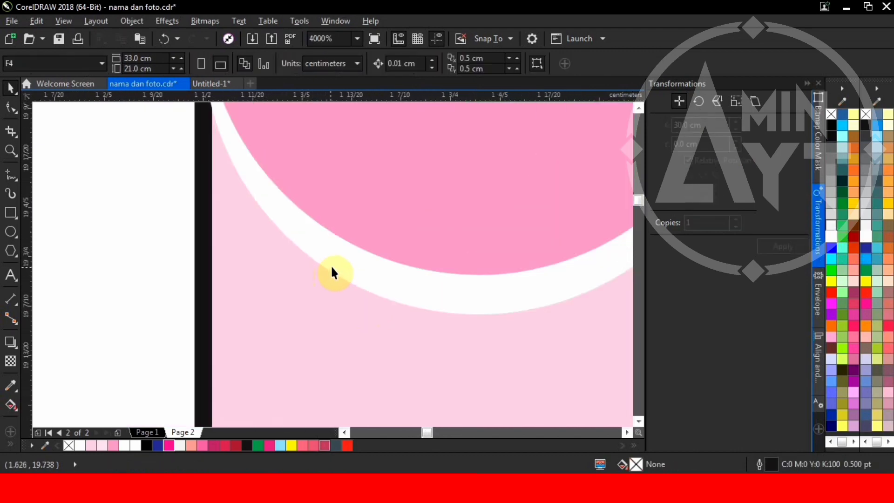
left_click(331, 273)
scroll(333, 278, "down", 5)
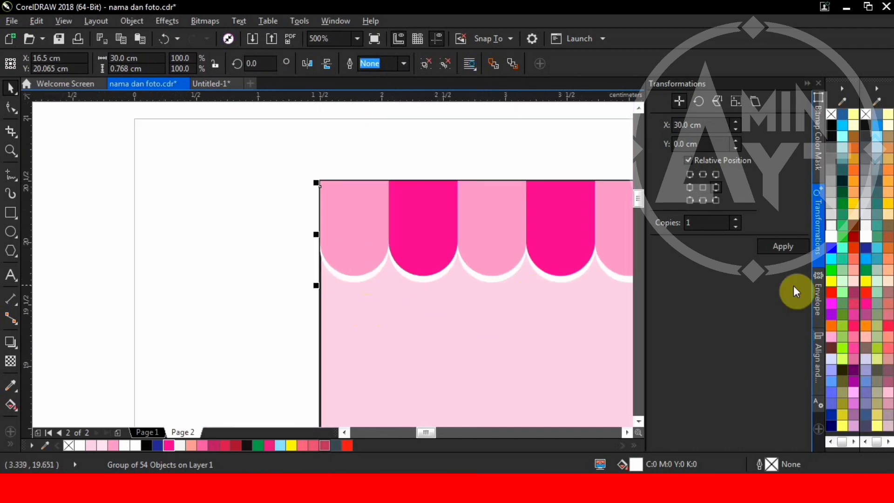
left_click(703, 187)
Step: Make an in-place black copy of the scallop group and convert it to a bitmap
left_click(789, 249)
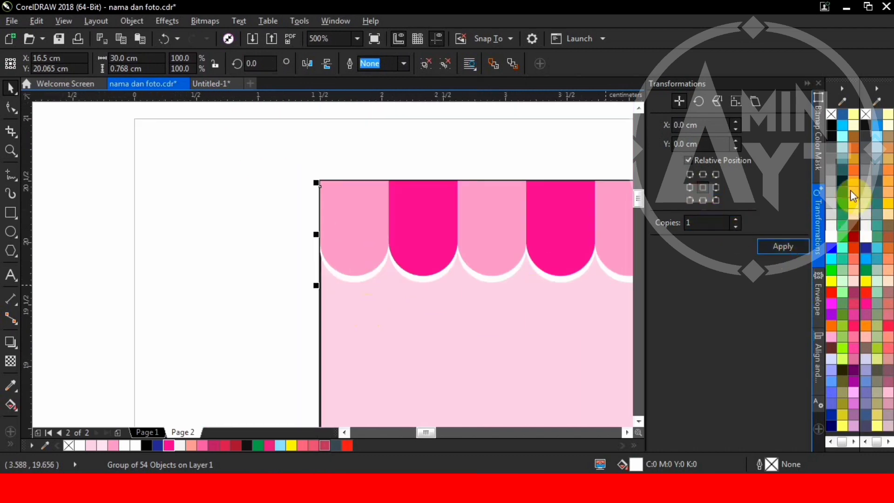
left_click(866, 126)
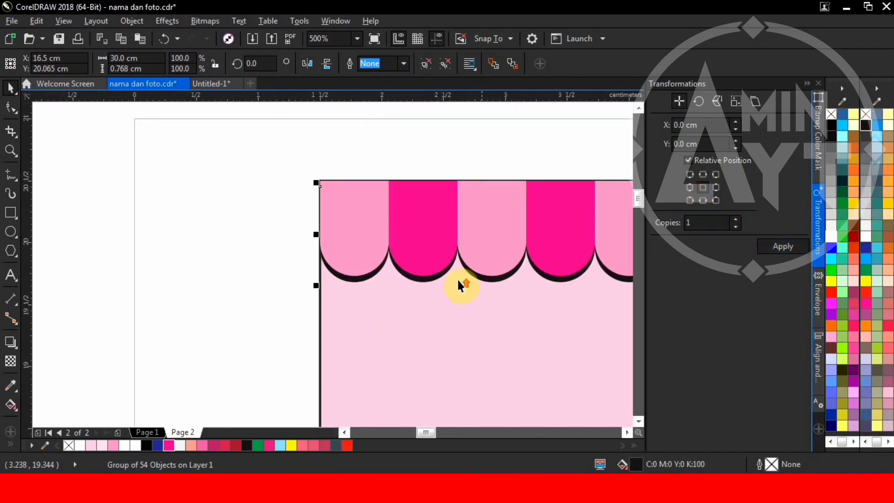
scroll(461, 286, "up", 2)
left_click(210, 26)
left_click(216, 37)
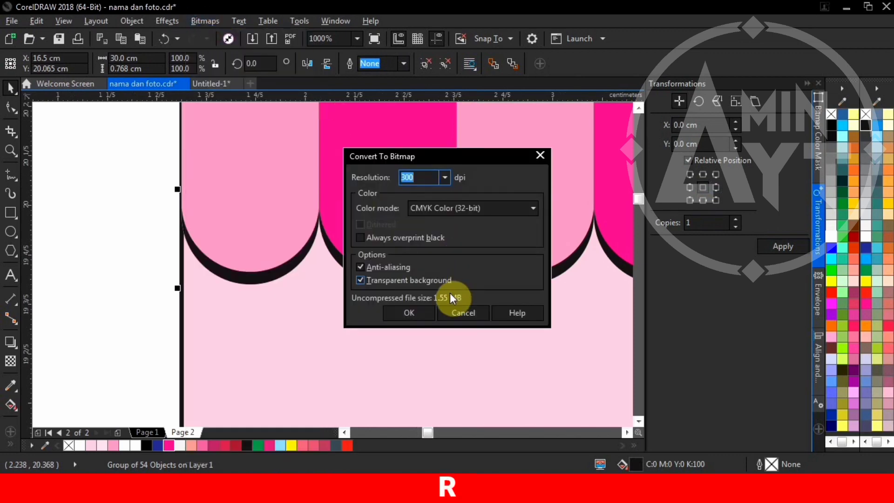
left_click(418, 306)
Step: Apply a Gaussian Blur to the black bitmap to soften the shadow
left_click(205, 20)
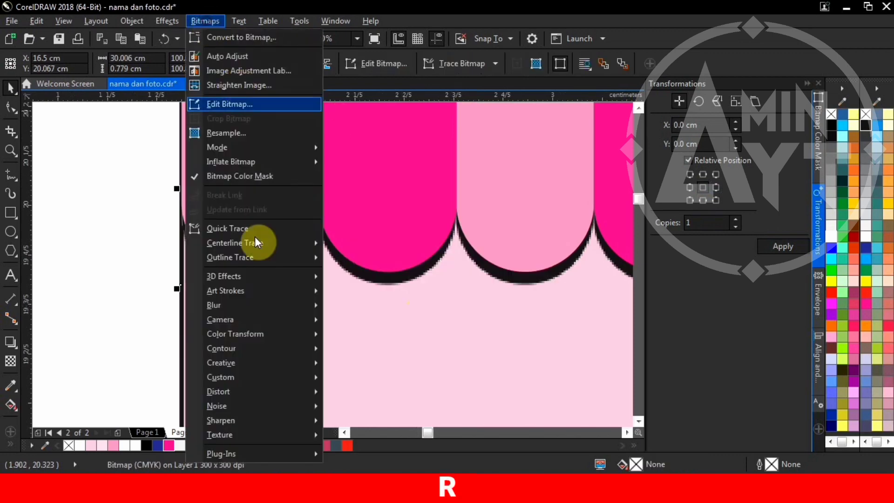
mouse_move(247, 304)
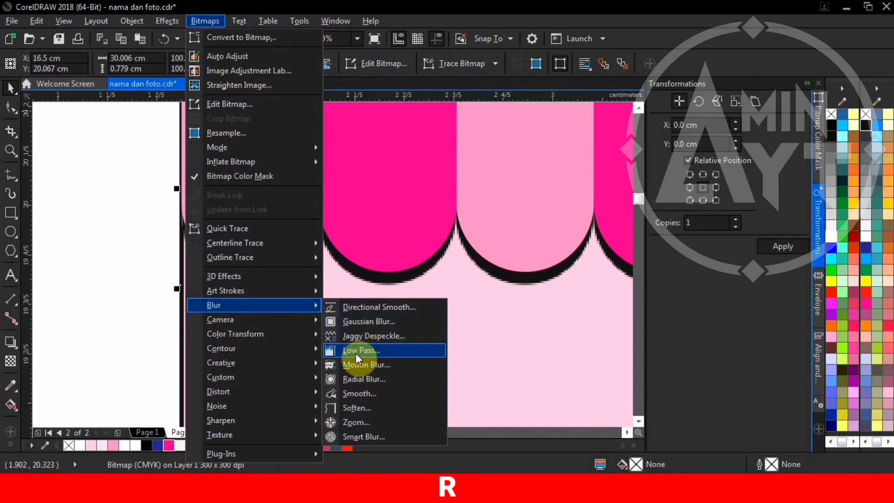
left_click(353, 327)
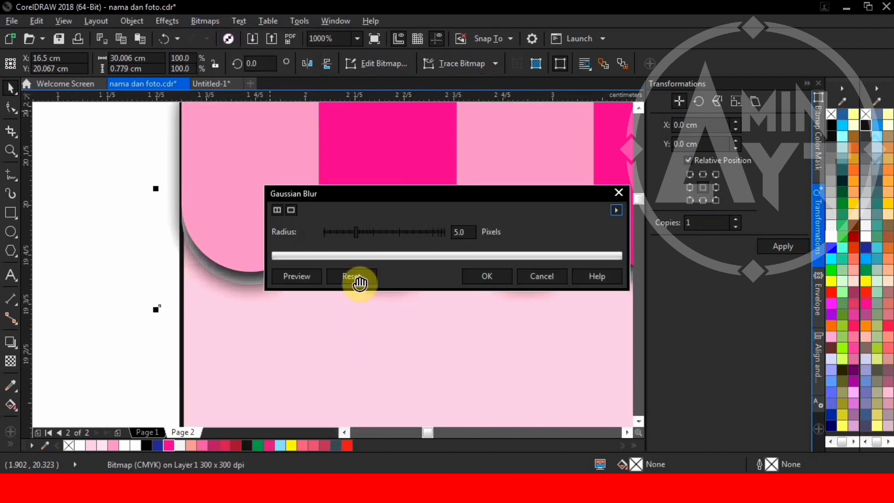
left_click_drag(344, 230, 356, 230)
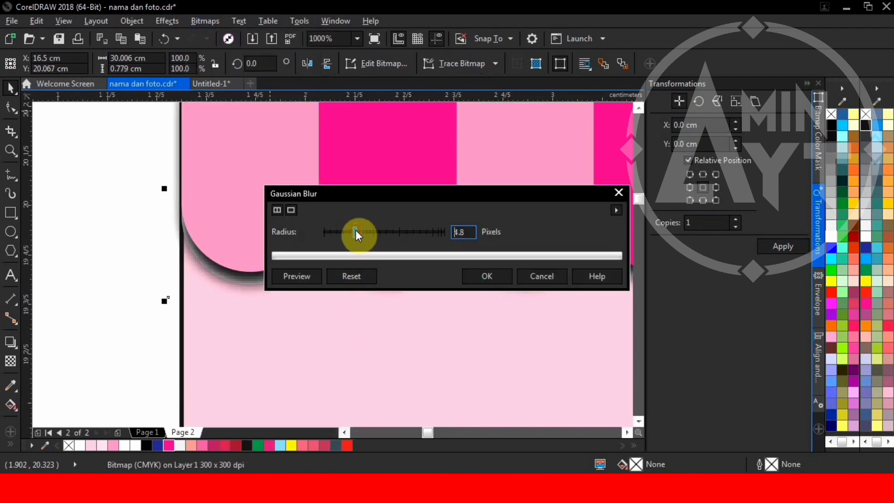
left_click(485, 276)
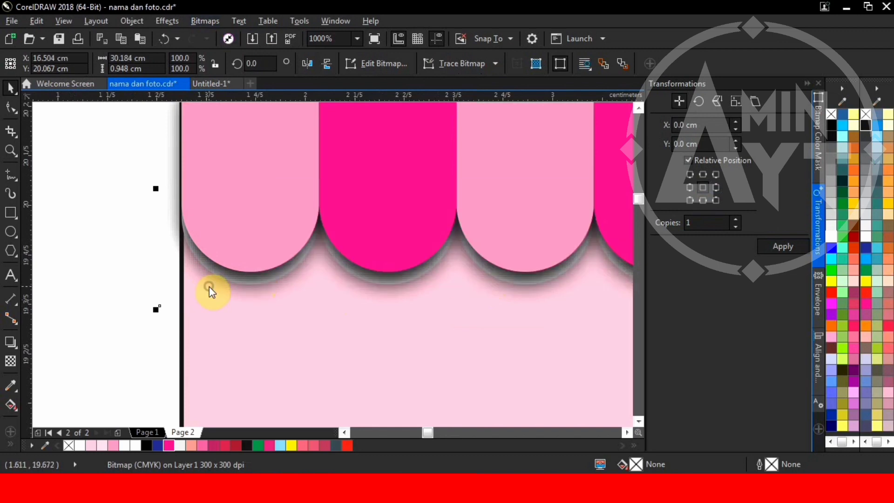
Step: PowerClip the blurred shadow inside the pink rectangle
right_click(209, 286)
left_click(263, 109)
left_click(320, 285)
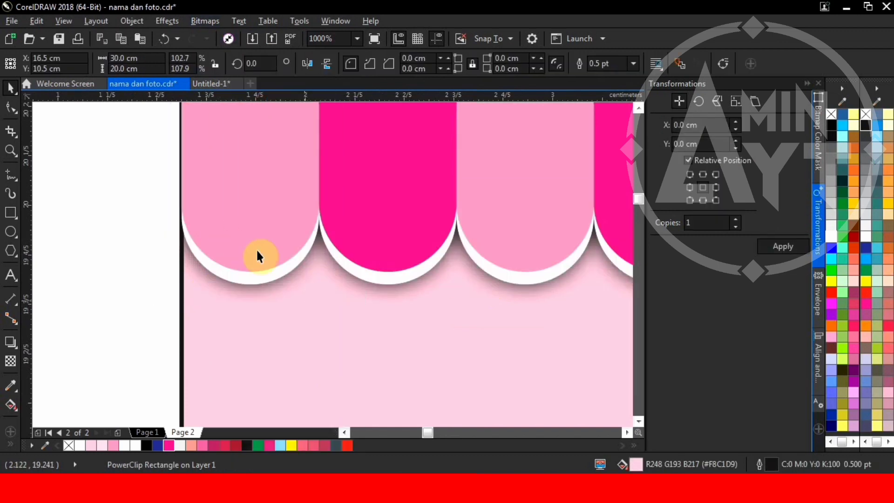
Step: Fill the PowerClip background rectangle white and give it a thin magenta outline
scroll(258, 252, "down", 10)
scroll(301, 218, "down", 2)
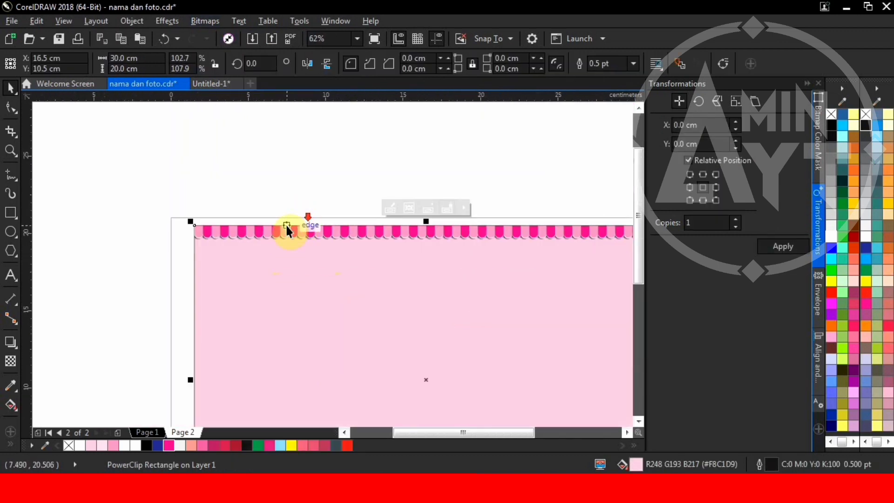
scroll(202, 238, "down", 1)
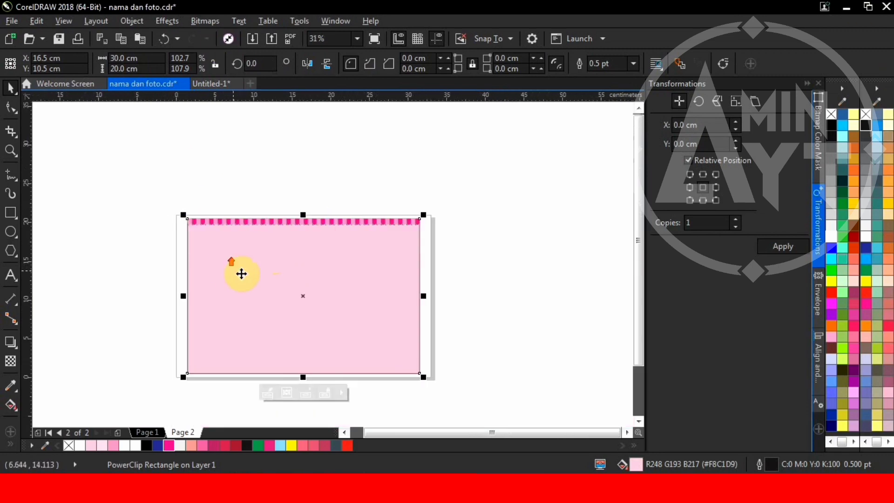
left_click(240, 274)
right_click(831, 113)
scroll(256, 215, "up", 1)
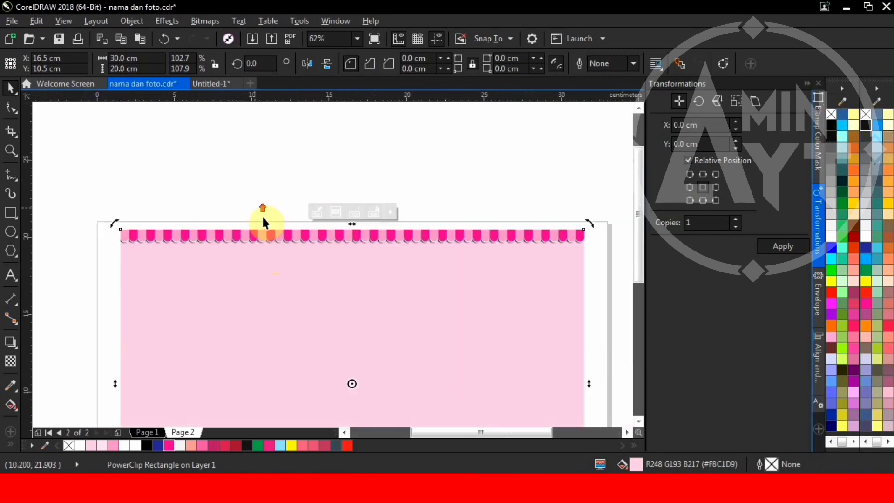
left_click(139, 445)
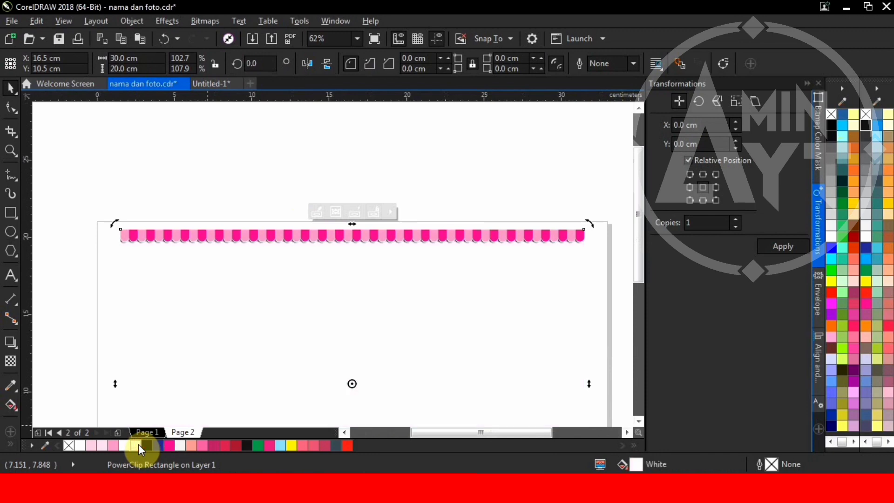
right_click(867, 302)
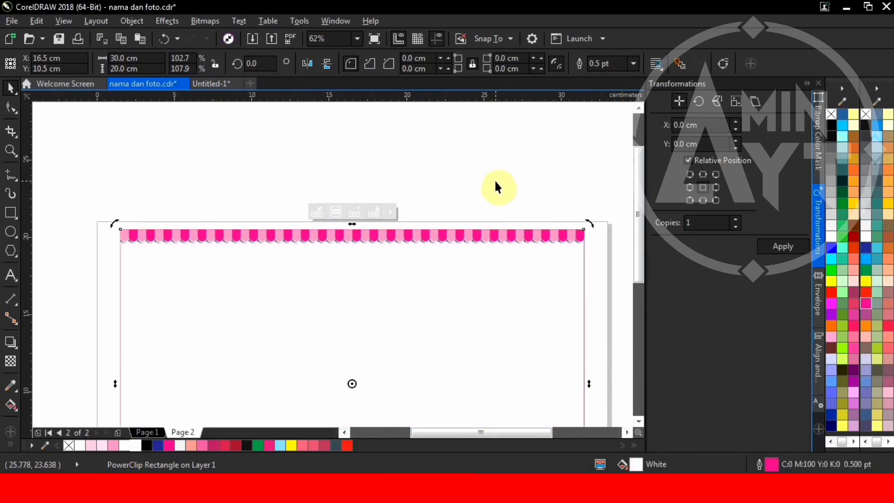
left_click(482, 158)
scroll(375, 206, "down", 1)
scroll(478, 192, "up", 1)
scroll(480, 191, "down", 1)
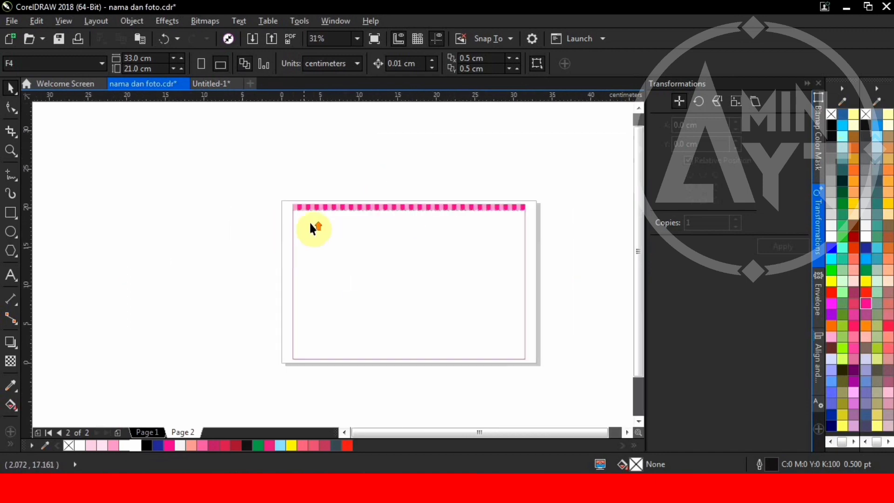
scroll(330, 195, "up", 2)
Step: Draw a thin strip below the awning and stretch it to the full 30 cm width
left_click(11, 213)
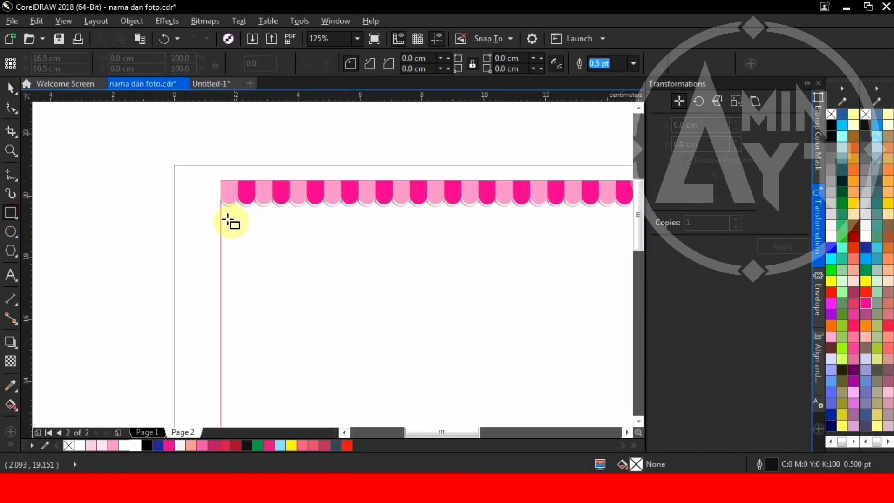
left_click_drag(221, 215, 455, 236)
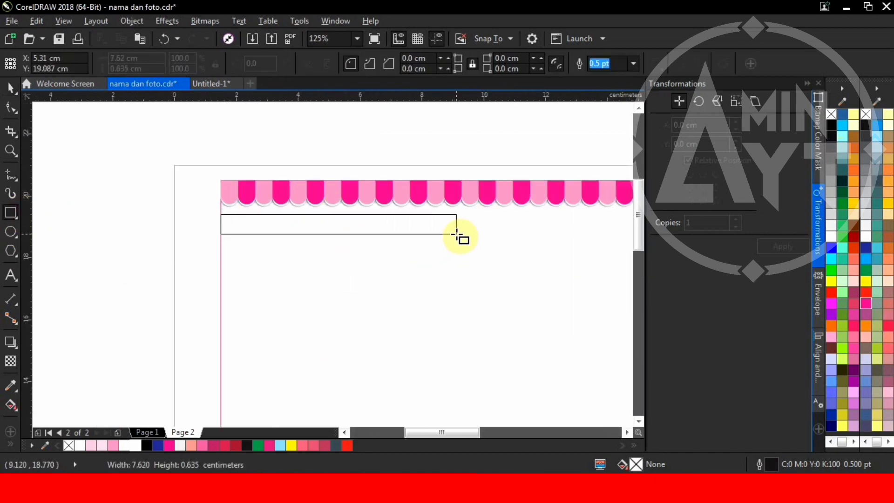
scroll(455, 236, "down", 1)
left_click_drag(224, 239, 569, 238)
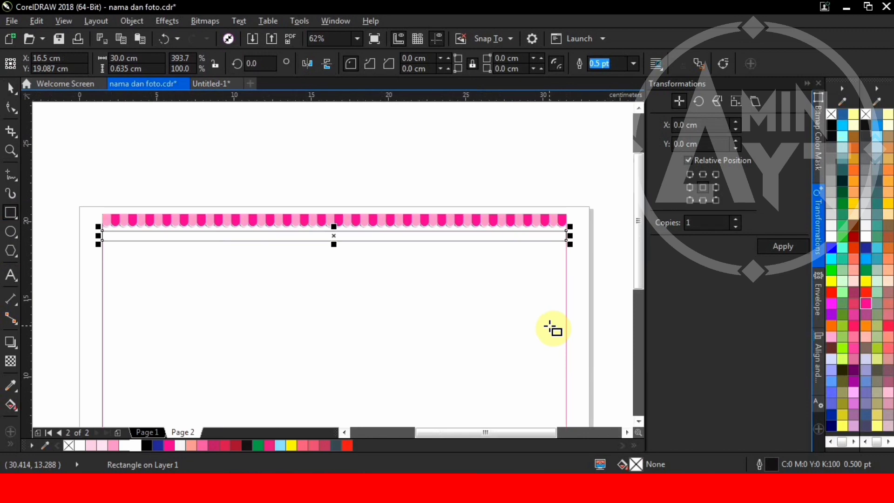
left_click(10, 88)
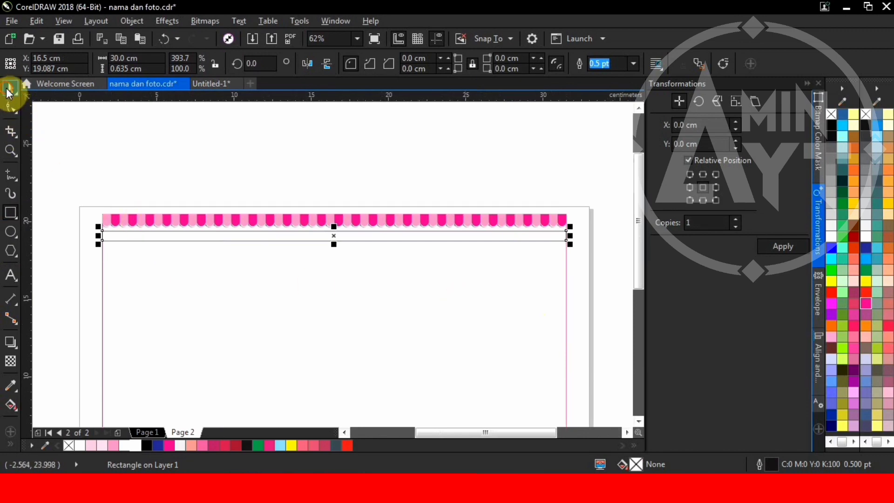
scroll(463, 242, "down", 1)
scroll(489, 247, "up", 1)
Step: Make the strip slightly taller, to 0.751 cm
left_click(437, 199)
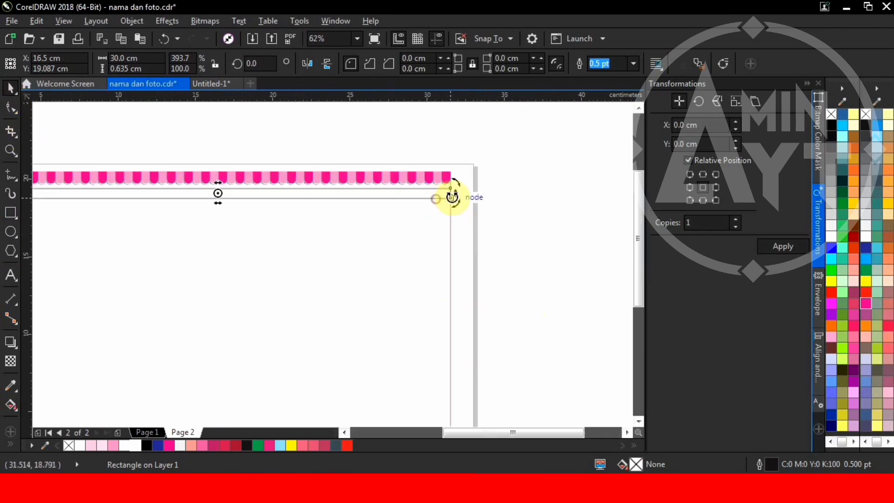
left_click_drag(452, 194, 456, 294)
key("ctrl+z")
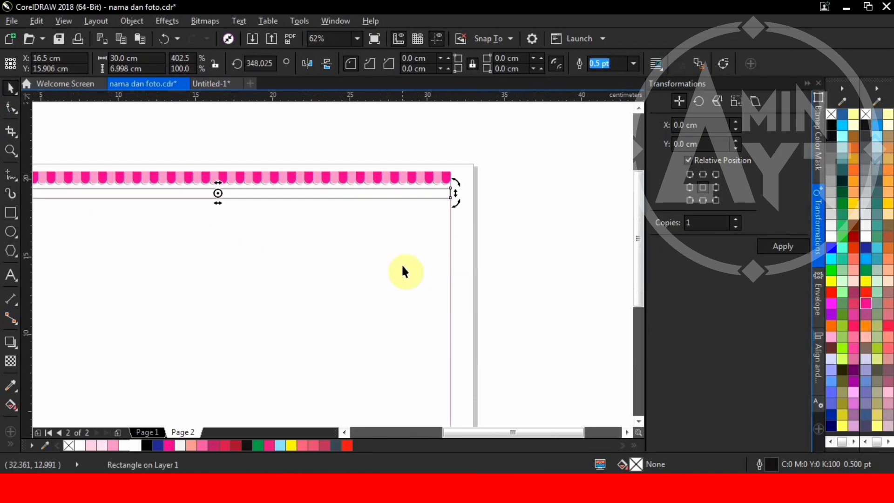
scroll(262, 191, "up", 3)
scroll(262, 191, "up", 4)
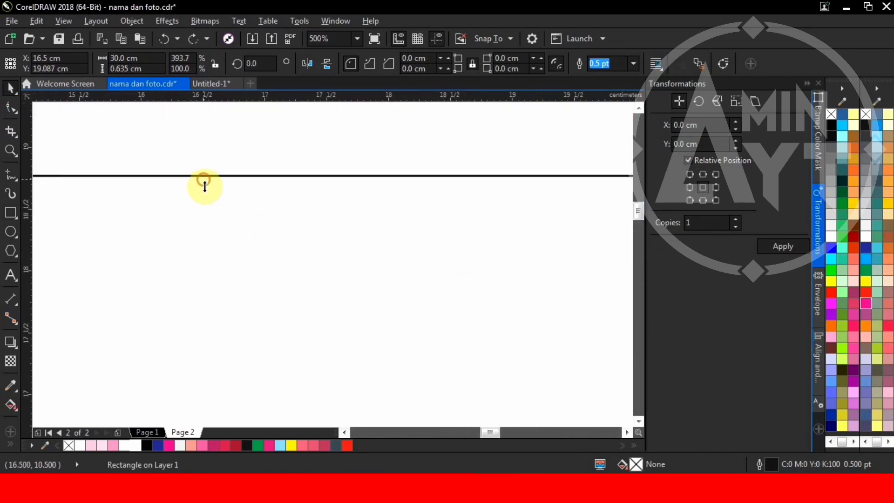
left_click_drag(205, 186, 206, 193)
scroll(327, 238, "down", 6)
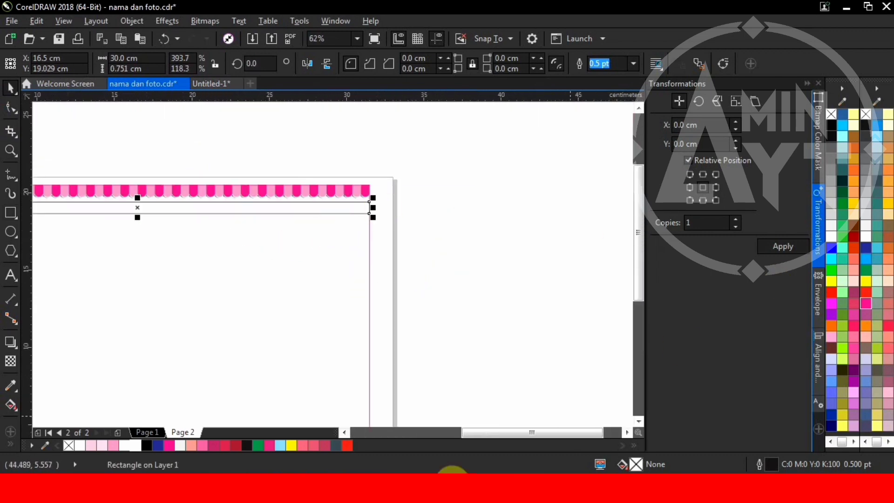
Step: Fill the strip pale pink (#F8C1D9) and remove its outline
left_click(88, 445)
scroll(206, 202, "up", 2)
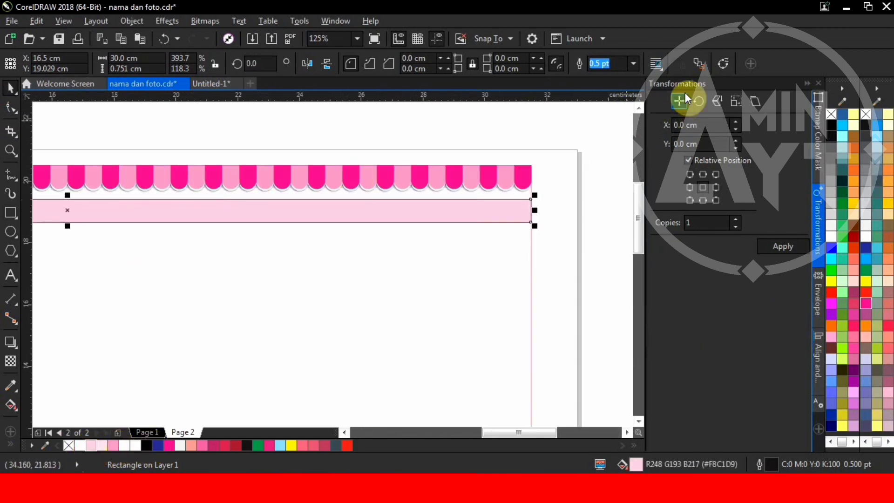
right_click(829, 114)
scroll(489, 212, "down", 2)
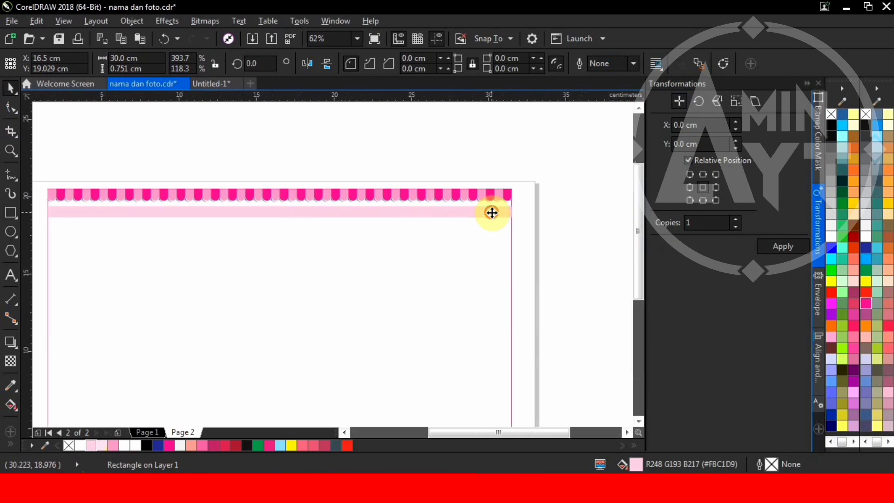
scroll(492, 212, "down", 1)
left_click(508, 214)
Step: Rotate the strip diagonally, move it down, and repeat duplicates to fill the page with stripes
left_click_drag(508, 213, 505, 283)
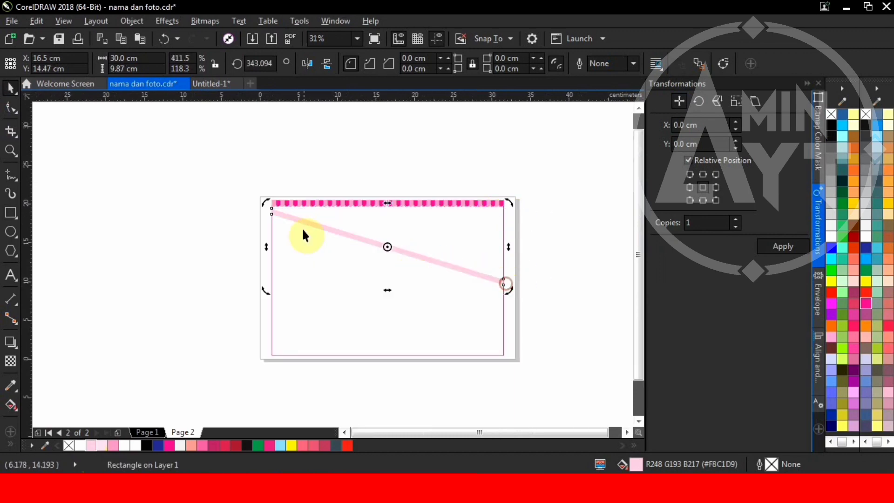
scroll(303, 231, "up", 5)
left_click_drag(233, 195, 214, 294)
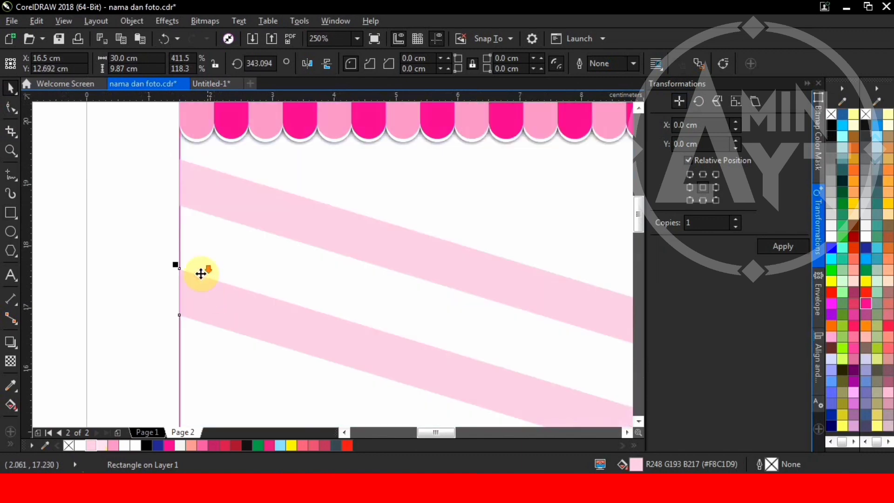
scroll(195, 268, "down", 7)
key("ctrl+r")
key("ctrl+r")
key("ctrl+r")
key("ctrl+r")
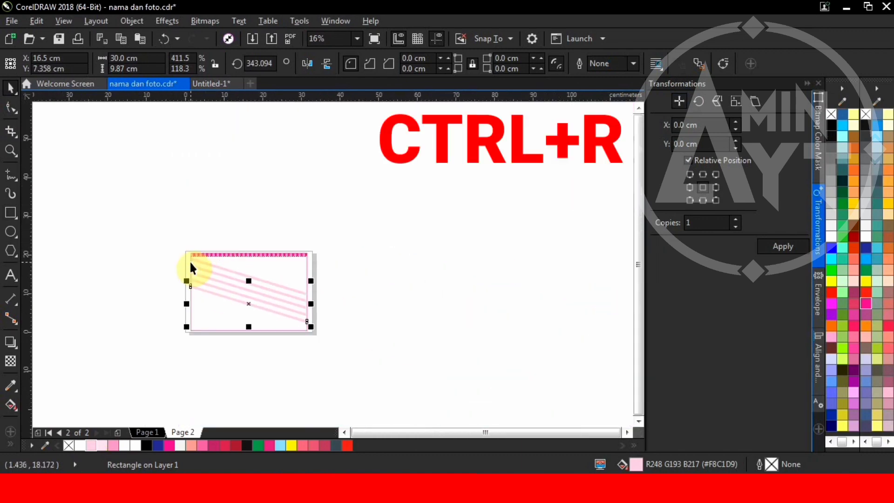
key("ctrl+r")
key("ctrl+r")
key("ctrl+r")
key("ctrl+r")
key("ctrl+r")
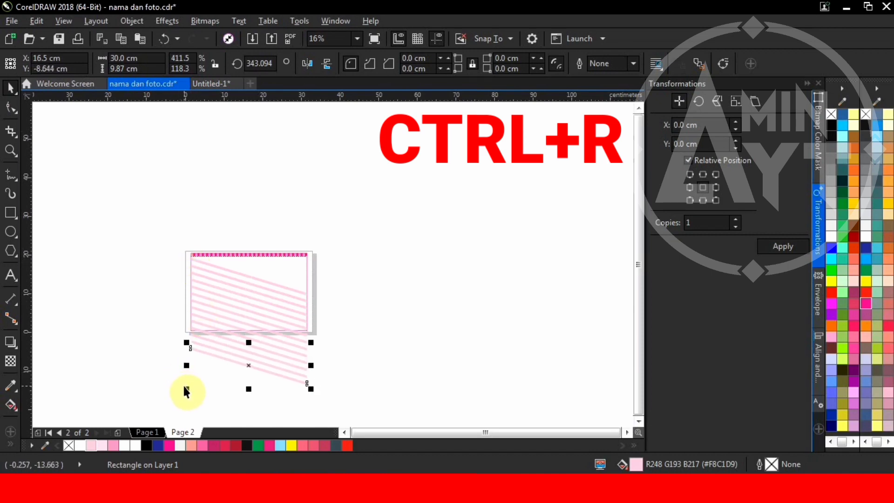
key("ctrl+r")
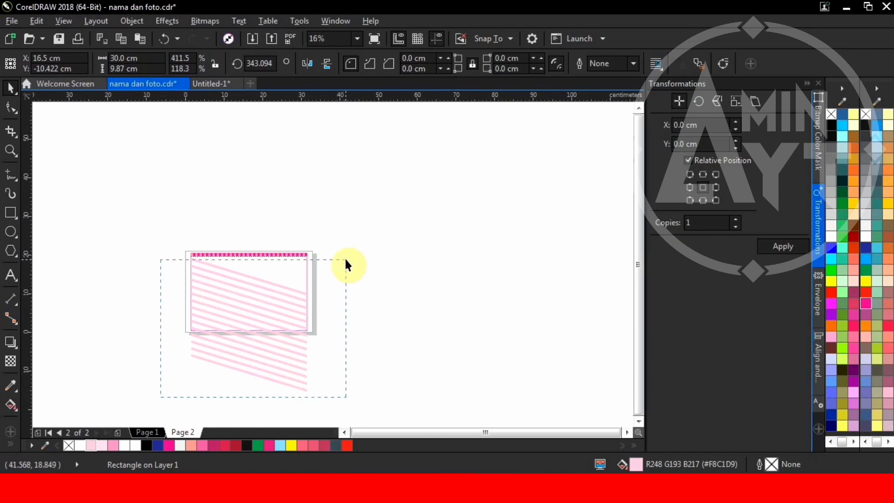
Step: Group the 15 diagonal stripes together
left_click_drag(345, 265, 343, 257)
scroll(242, 273, "up", 3)
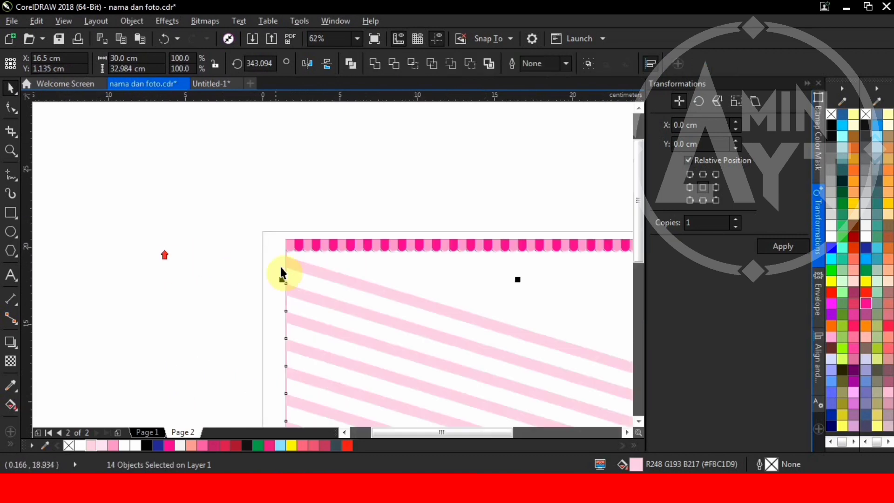
key("ctrl+g")
scroll(285, 265, "down", 3)
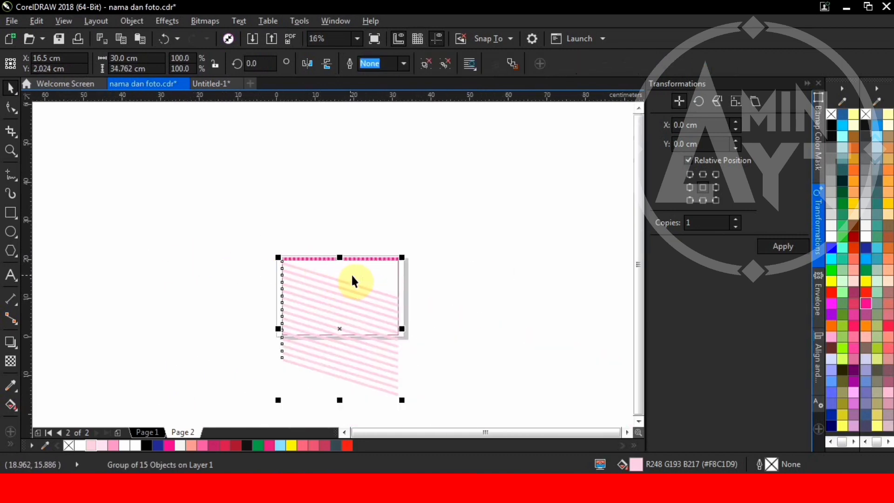
left_click(355, 276, "shift")
left_click(441, 292)
scroll(317, 305, "up", 1)
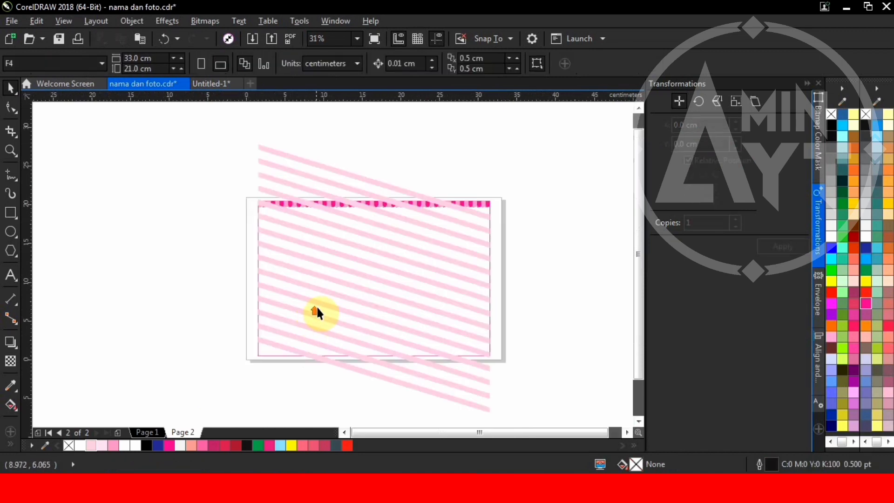
Step: Mirror a copy of the stripe group so the stripes cross into a lattice
left_click(318, 304)
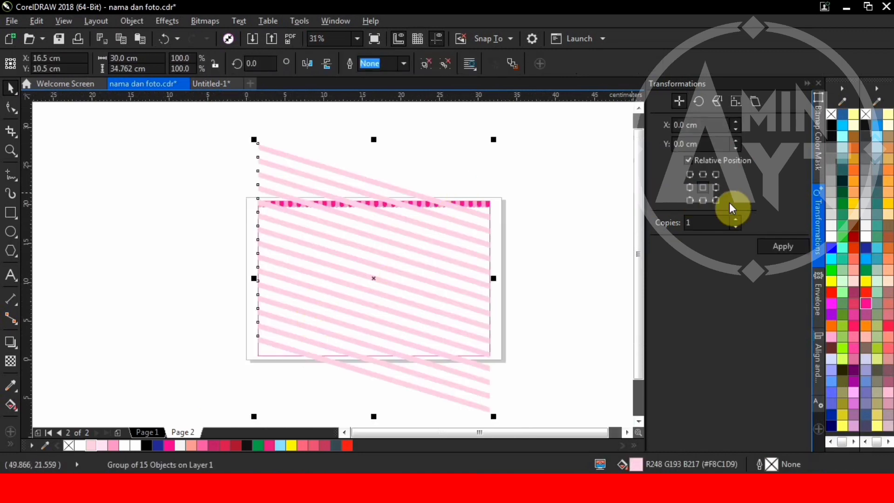
left_click(306, 63)
left_click_drag(279, 163, 365, 139)
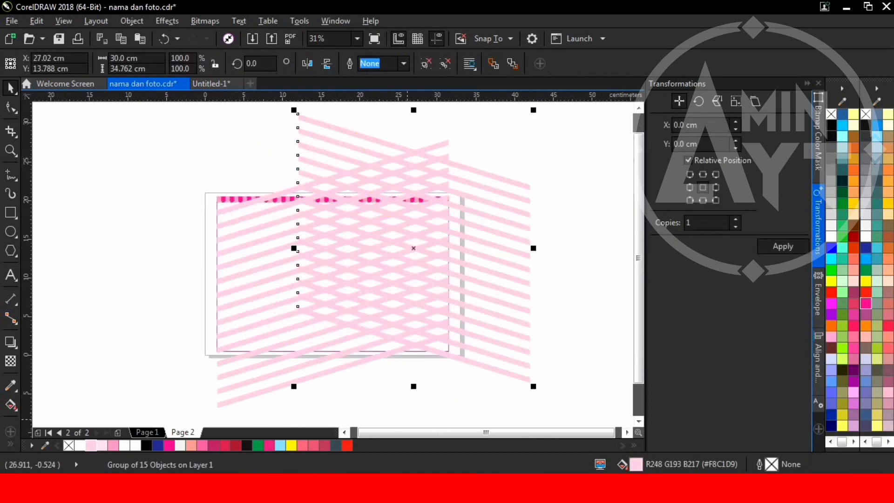
key("ctrl+z")
scroll(239, 191, "up", 4)
Step: Select the page background rectangle with the 15-stripe group, then clear the selection
left_click(241, 167)
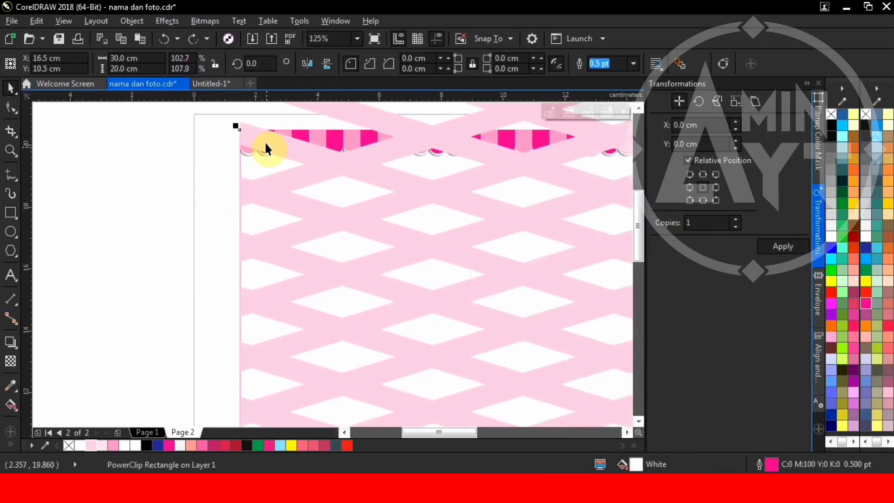
left_click(259, 140, "shift")
left_click(414, 66)
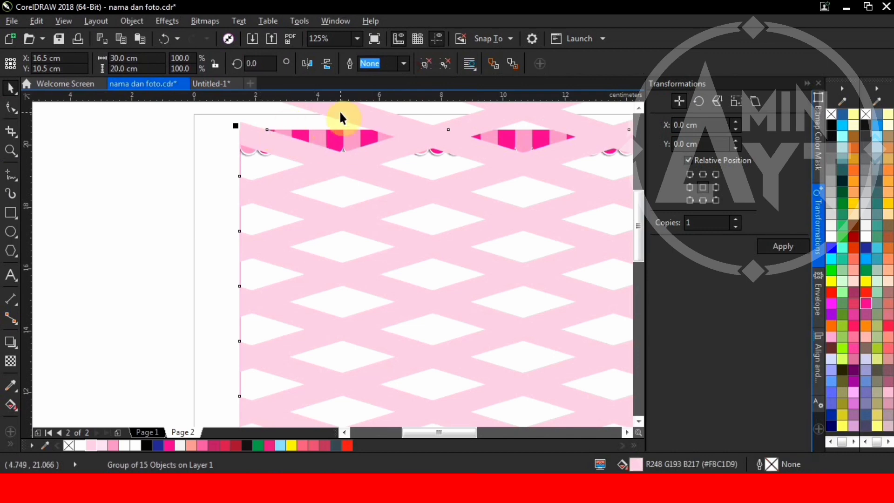
key("Escape")
scroll(393, 147, "down", 4)
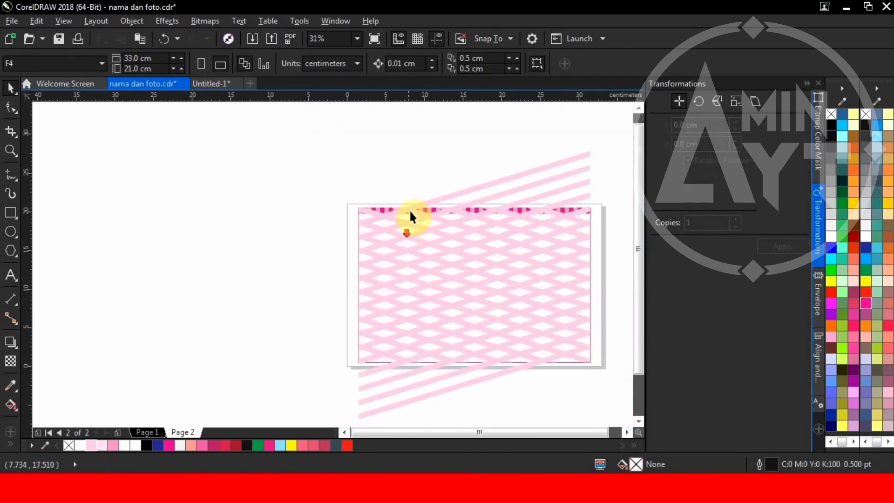
scroll(409, 212, "up", 4)
Step: Reselect the rectangle and stripe group, pick the pink stripe pattern, and undo a stray awning change
left_click(421, 254)
scroll(419, 212, "down", 4)
scroll(463, 205, "up", 4)
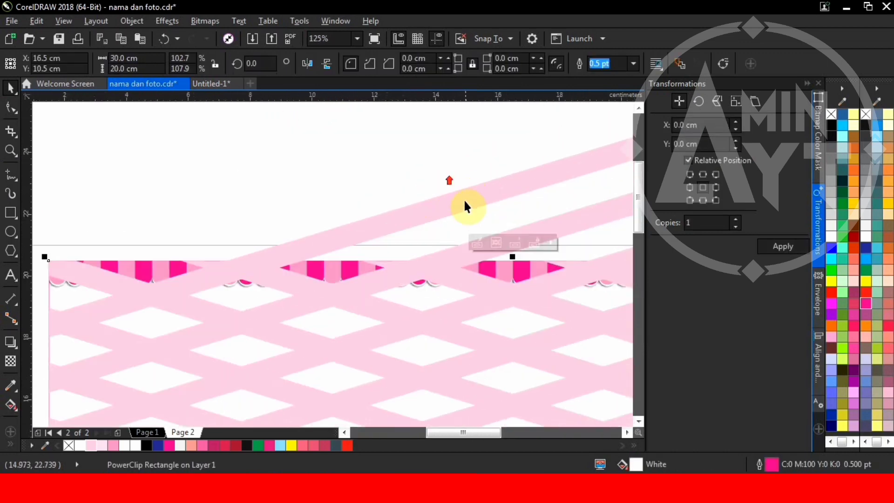
left_click(464, 203, "shift")
left_click(421, 65)
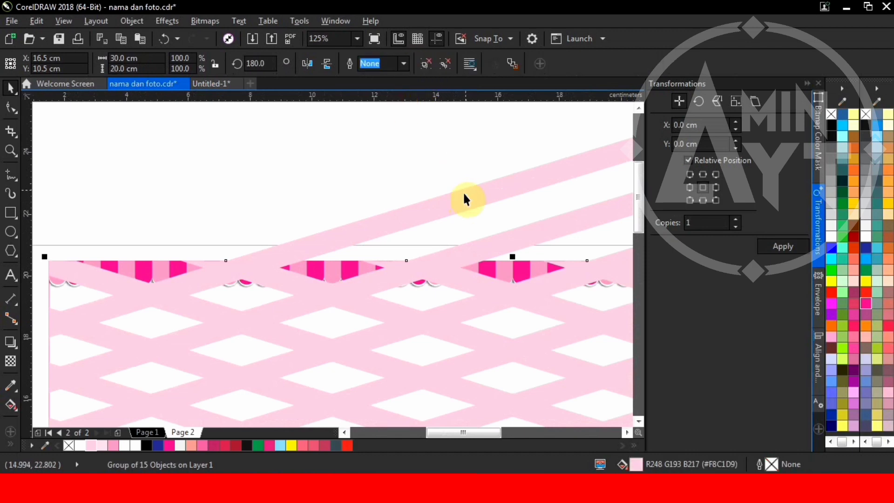
scroll(462, 152, "down", 5)
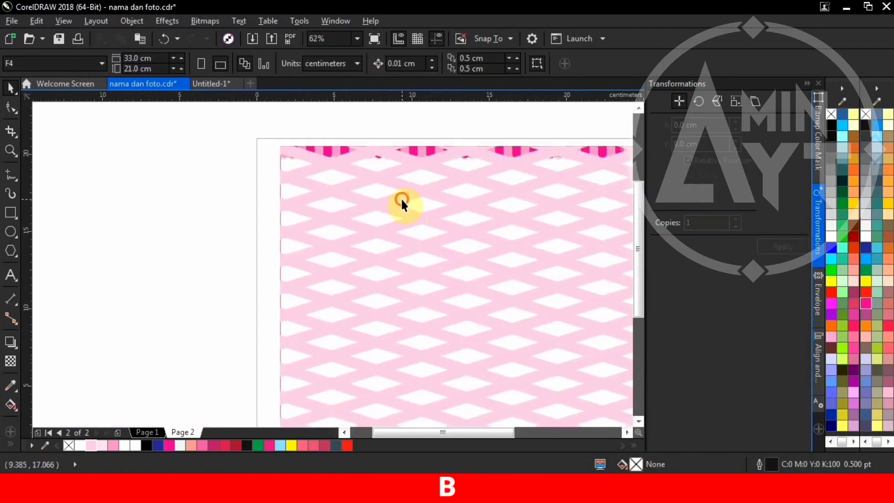
left_click(386, 192)
scroll(389, 215, "up", 2)
key("ctrl+z")
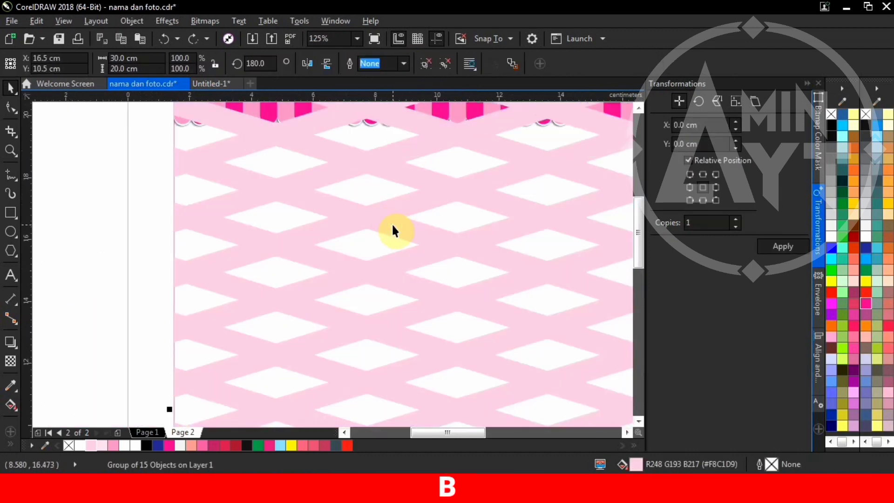
Step: Give the pink stripe pattern Uniform transparency at 50
left_click(10, 361)
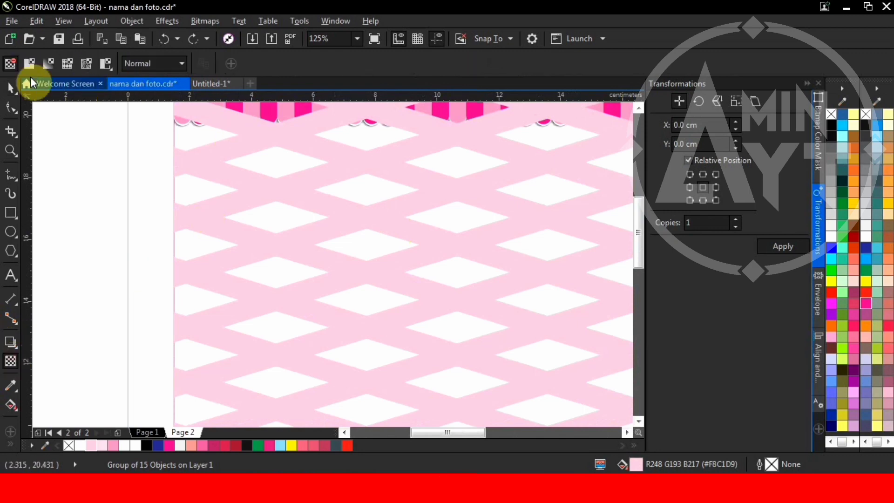
left_click(30, 63)
scroll(205, 205, "down", 2)
scroll(236, 170, "up", 2)
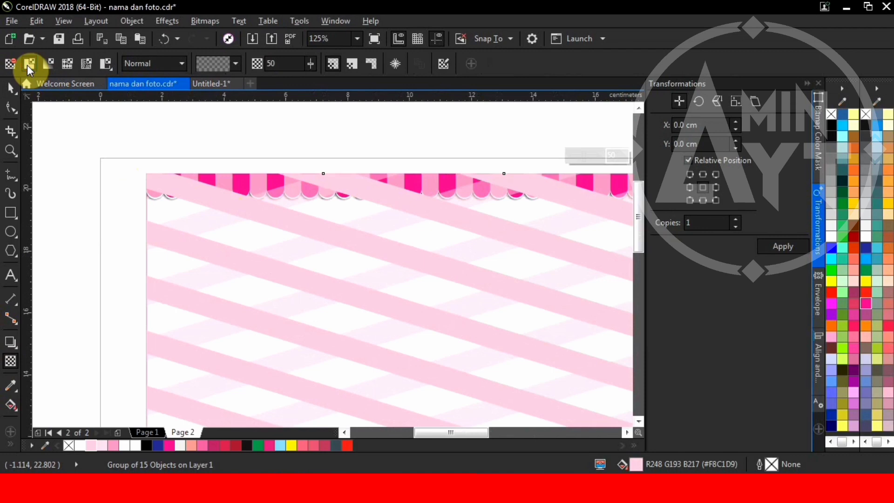
left_click(11, 89)
left_click_drag(180, 186, 167, 213)
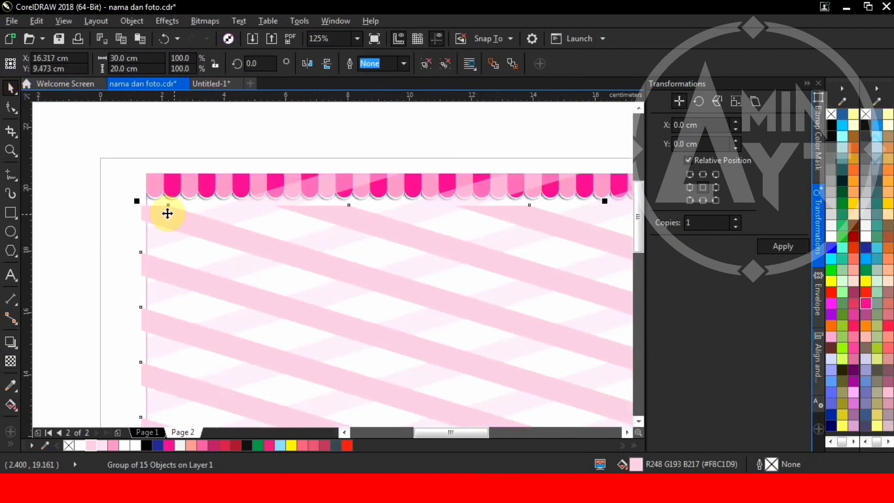
key("ctrl+z")
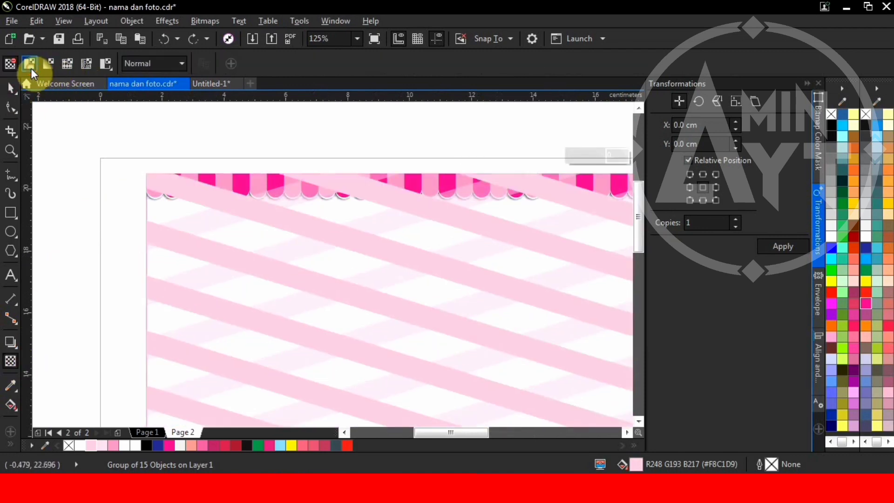
left_click(30, 68)
left_click(11, 89)
scroll(220, 199, "up", 5)
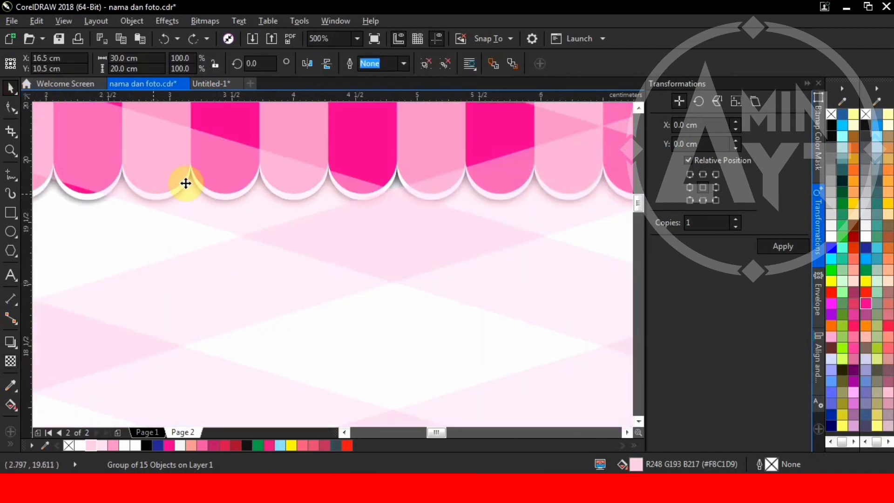
Step: PowerClip the stripe pattern inside the page background rectangle
right_click(194, 203)
left_click(244, 116)
left_click(114, 241)
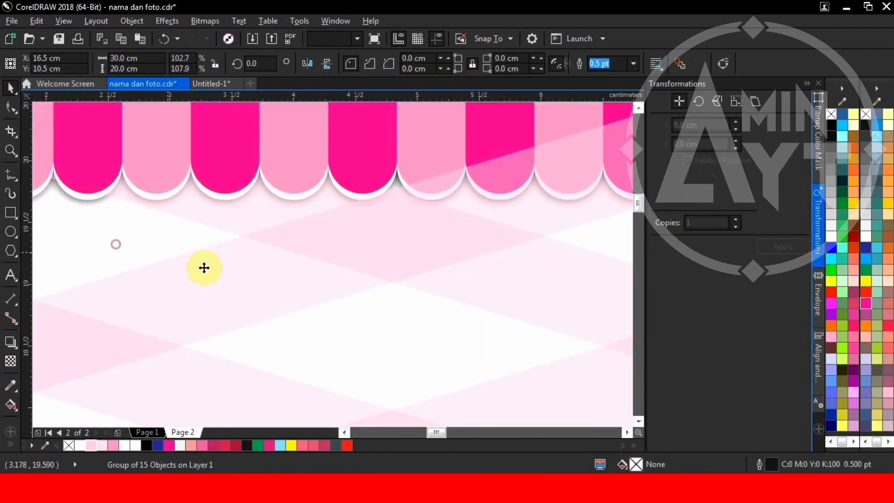
right_click(212, 273)
left_click(285, 116)
left_click(118, 241)
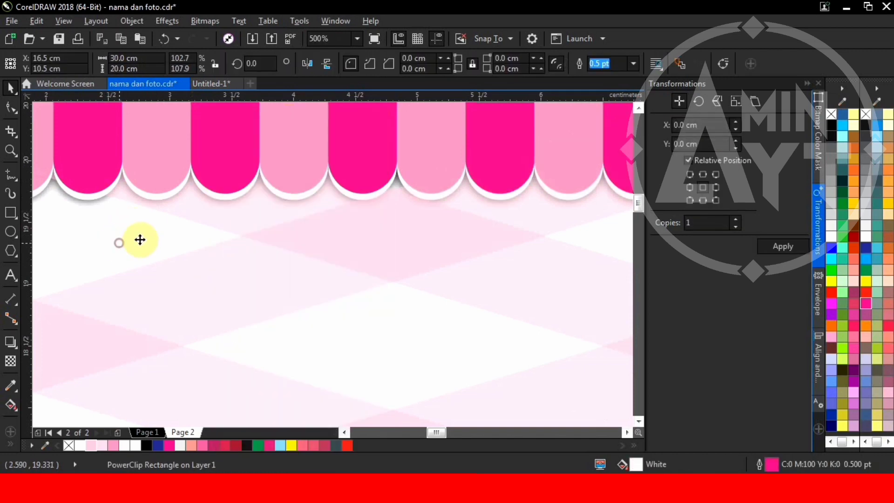
scroll(272, 252, "down", 5)
left_click(479, 235)
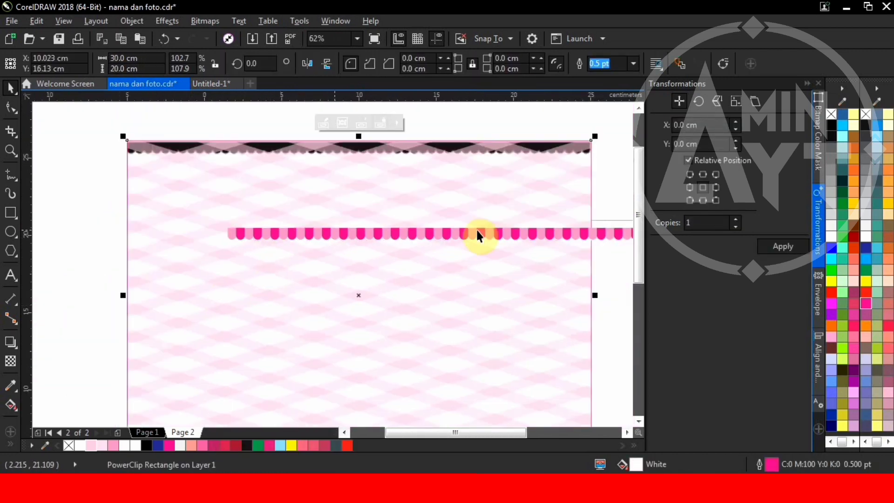
Step: Marquee-select the whole Baby Girl ribbon graphic with birds and crown in Untitled-1
left_click(170, 125)
scroll(183, 131, "down", 2)
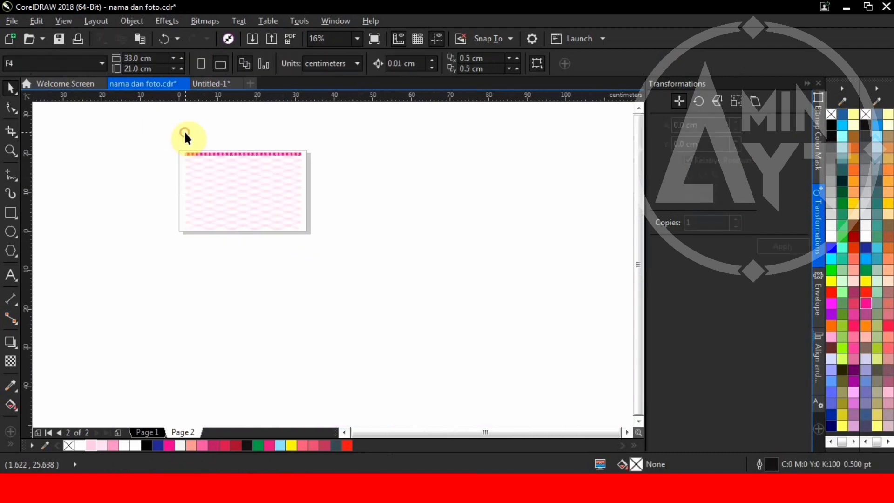
scroll(184, 131, "up", 1)
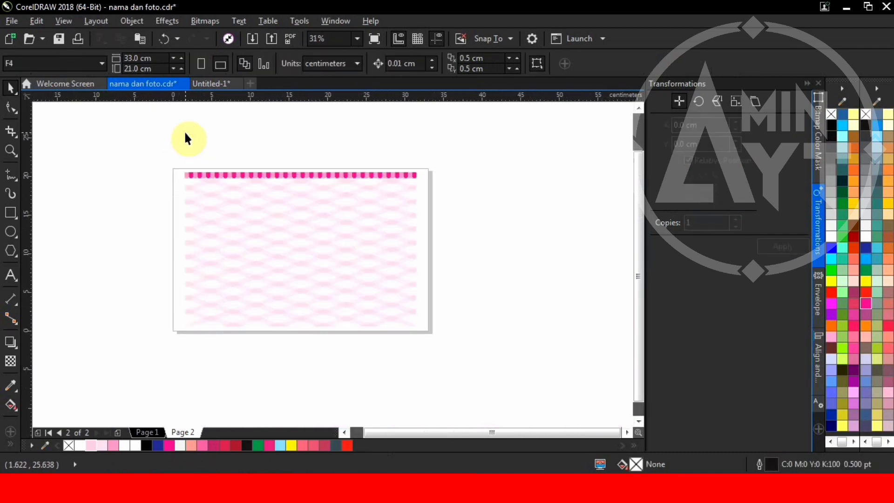
left_click(214, 84)
scroll(339, 179, "up", 1)
left_click_drag(182, 182, 540, 366)
scroll(343, 220, "up", 2)
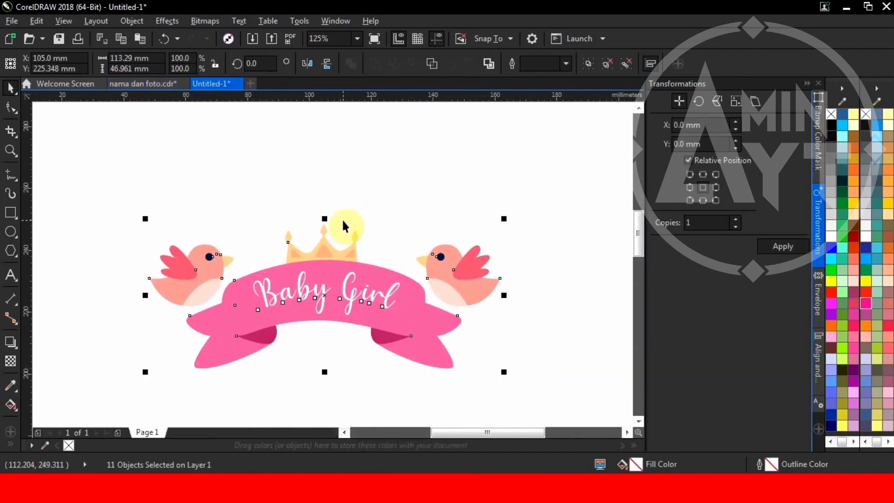
Step: Paste the Baby Girl graphic onto page 2 of nama dan foto.cdr, then return to Untitled-1
left_click(149, 82)
key("ctrl+v")
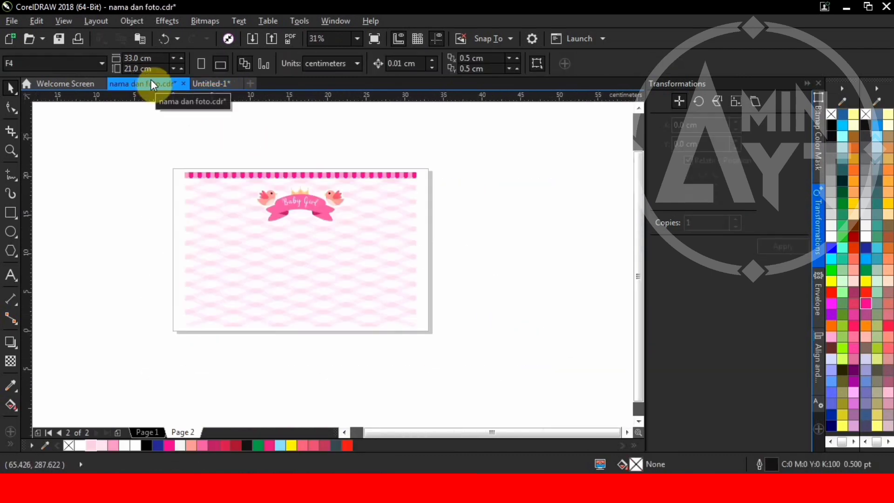
left_click(466, 209)
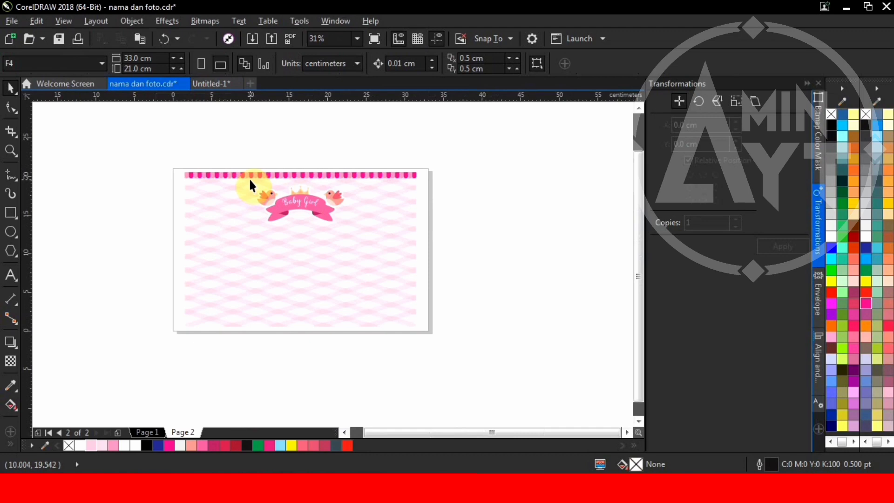
left_click(217, 86)
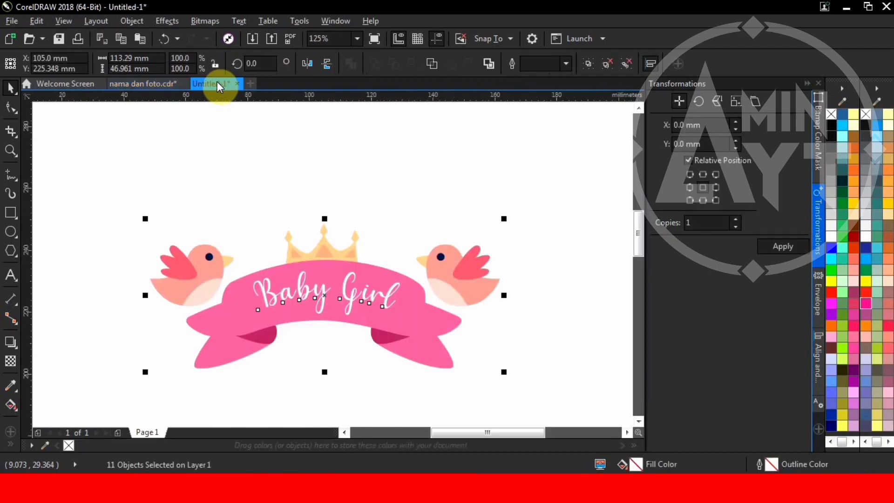
Step: Select the cloud band groups beneath the ponies in Untitled-1
scroll(263, 192, "up", 2)
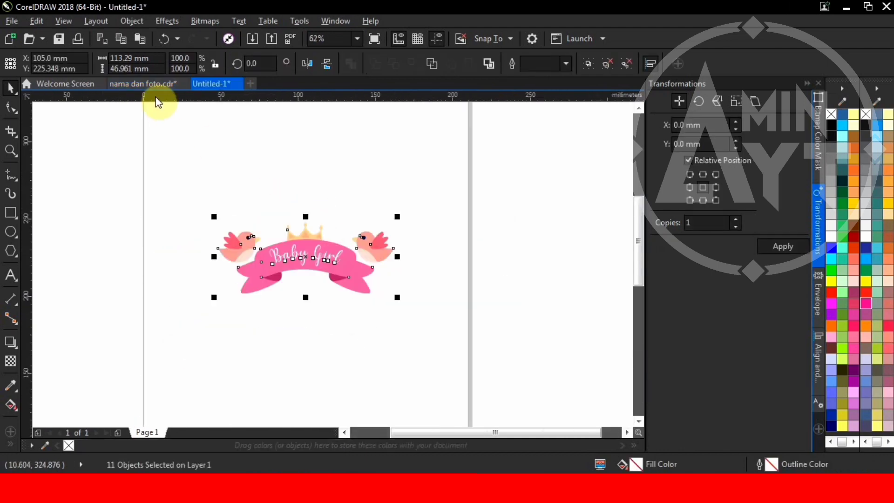
scroll(227, 150, "down", 2)
scroll(230, 311, "up", 2)
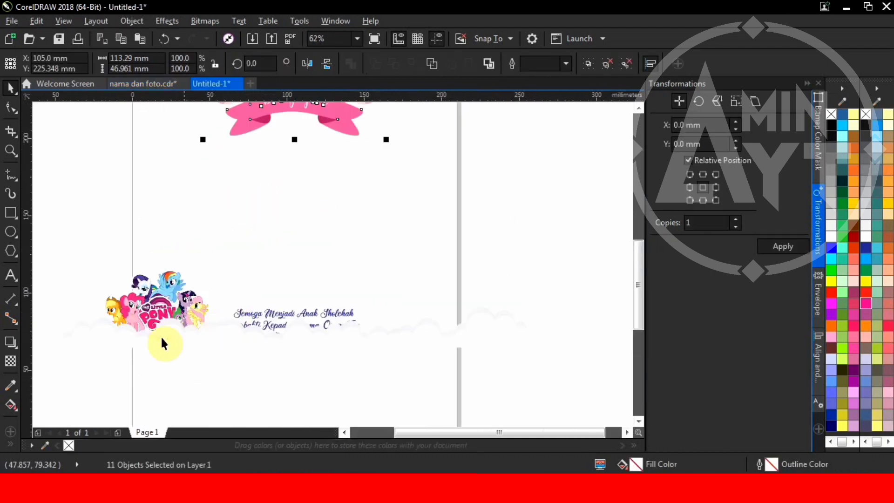
left_click(128, 323)
scroll(101, 339, "up", 1)
left_click(109, 354)
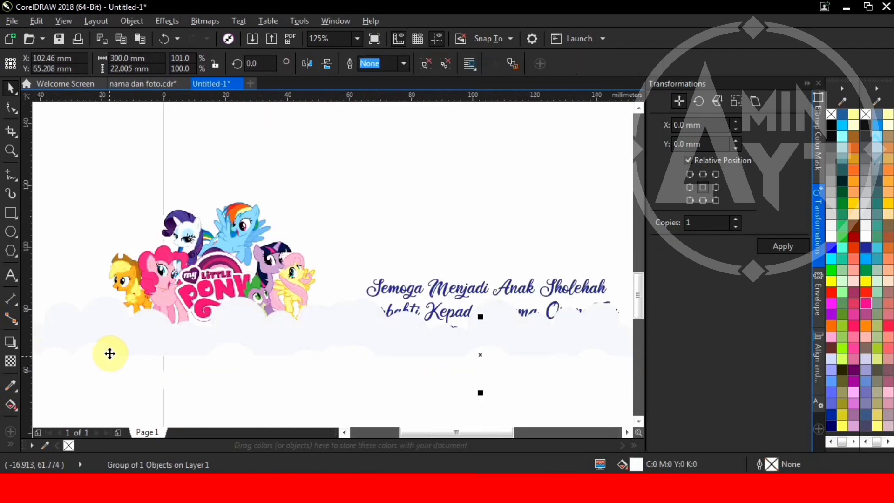
scroll(107, 303, "up", 1)
left_click(106, 305, "shift")
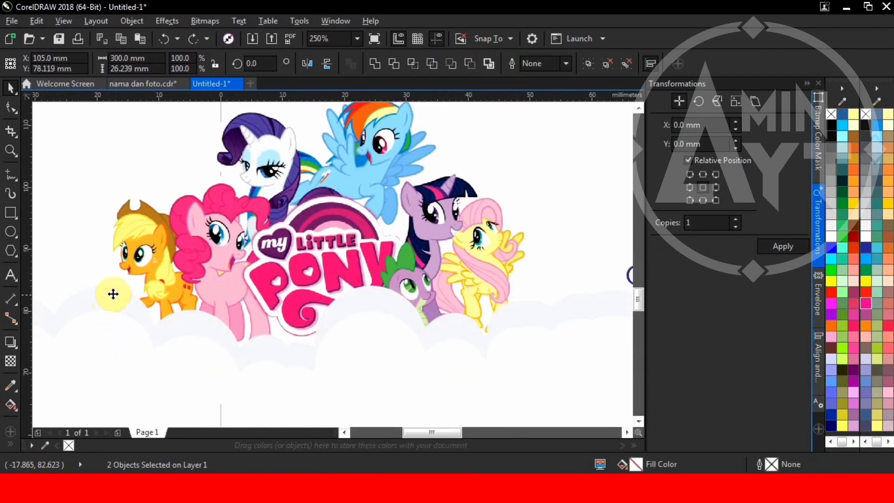
Step: Switch to nama dan foto.cdr and show its Page 1
left_click(156, 85)
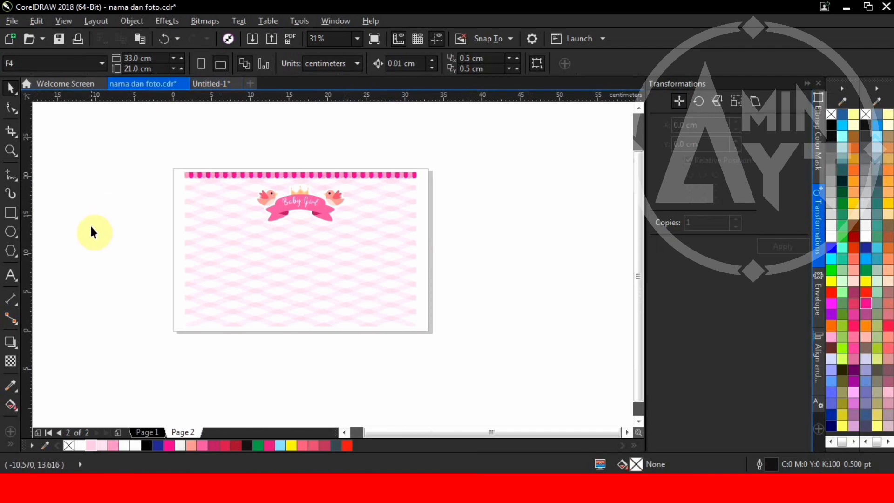
left_click(121, 309)
scroll(271, 261, "down", 1)
scroll(255, 253, "up", 1)
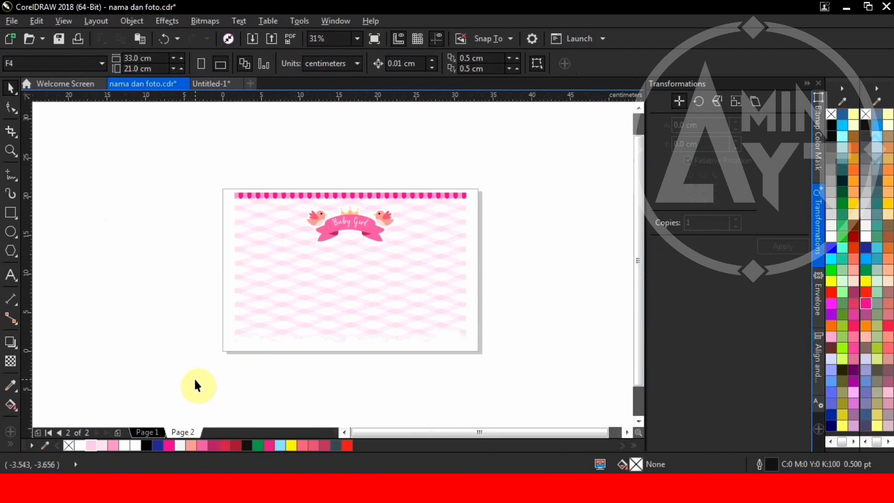
left_click(151, 428)
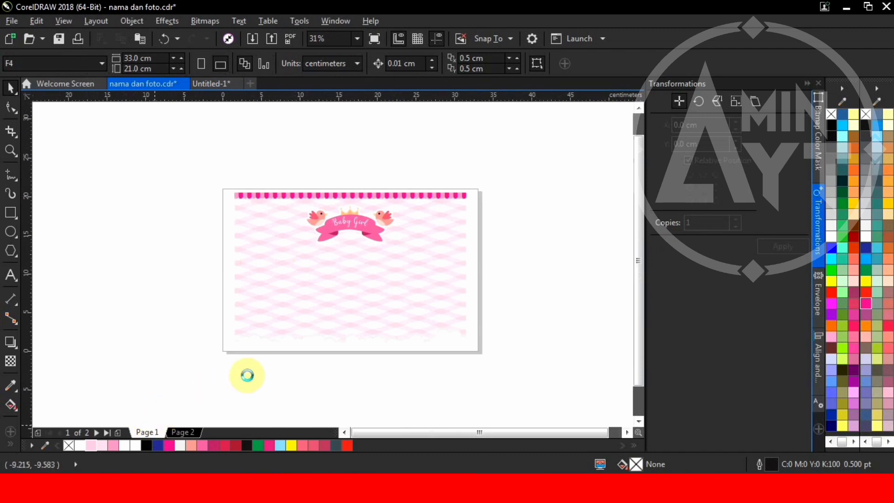
Step: Box-select Page 1's scalloped photo frame, Girl balloons, ribbon and wish text, and move them onto Page 2
scroll(285, 375, "up", 2)
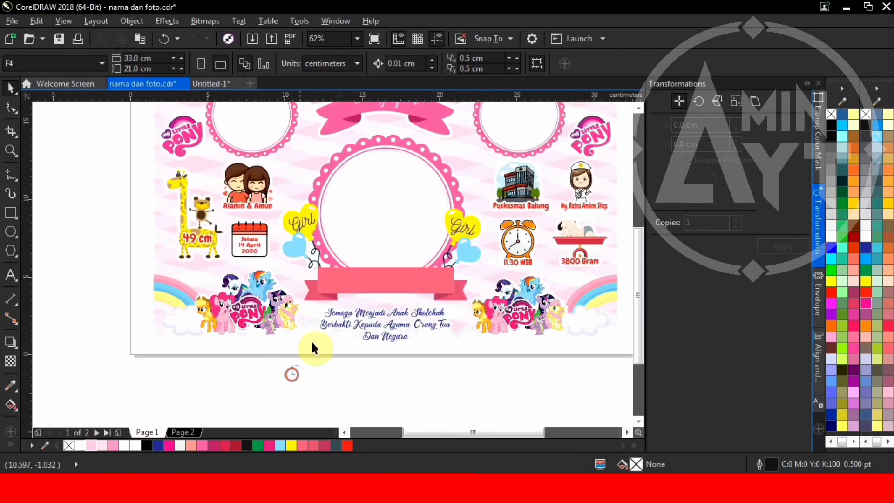
left_click_drag(292, 375, 485, 123)
left_click_drag(410, 212, 410, 212)
left_click(292, 376)
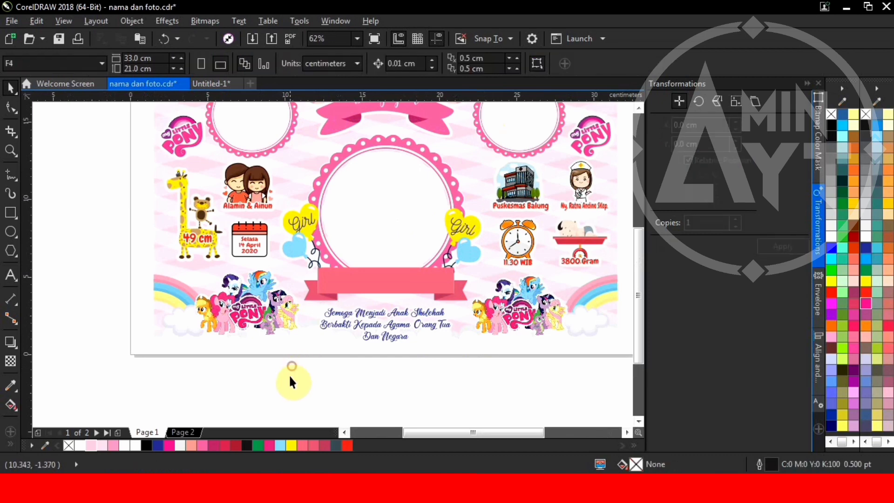
left_click_drag(281, 376, 449, 152)
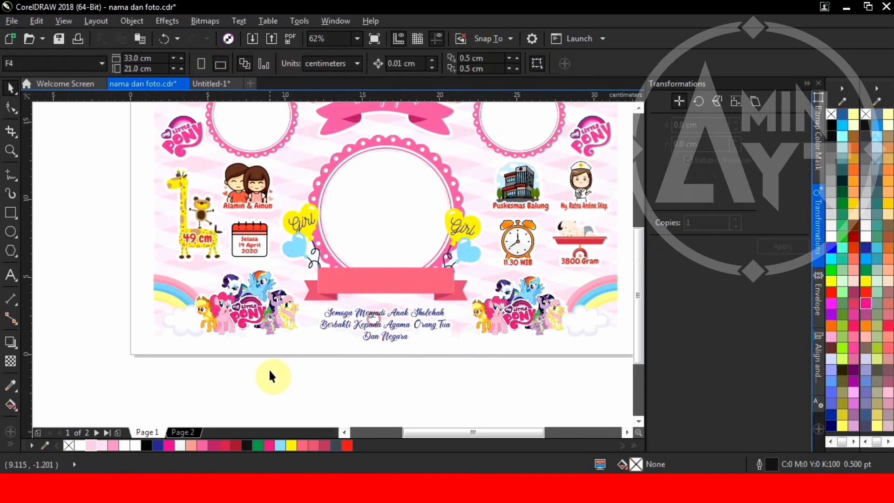
left_click_drag(408, 203, 485, 124)
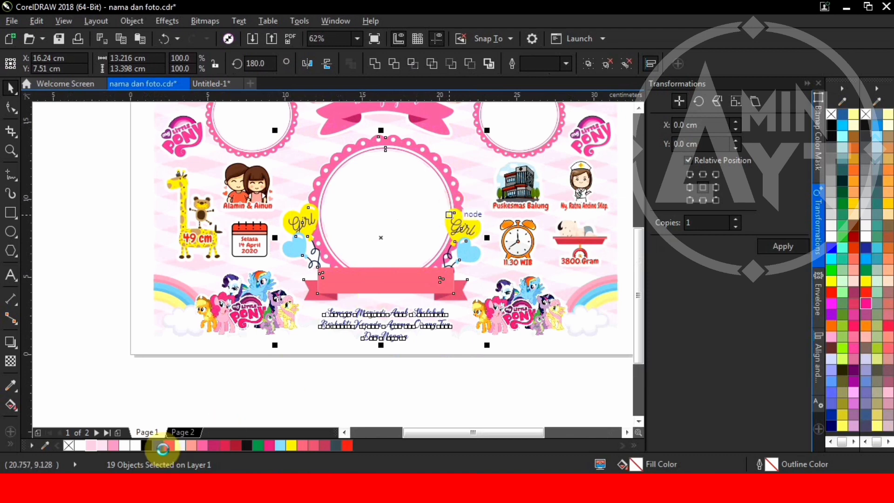
left_click(183, 433)
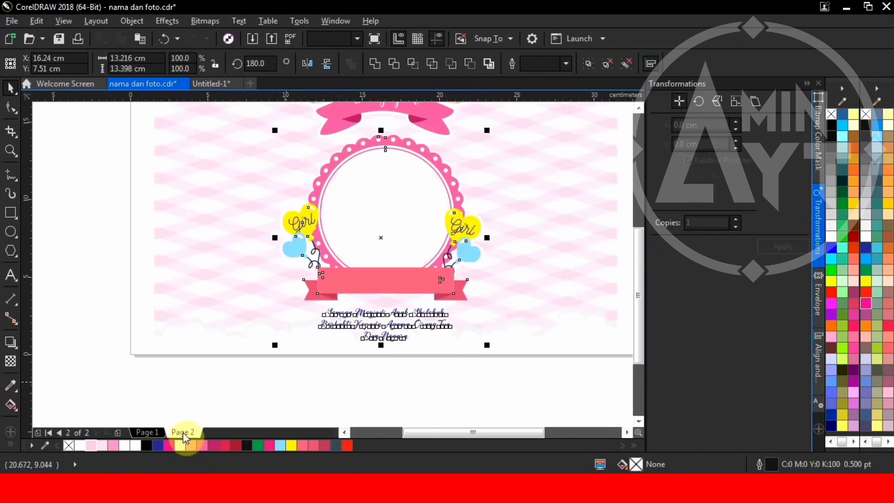
scroll(270, 376, "down", 3)
left_click(302, 396)
scroll(247, 380, "up", 3)
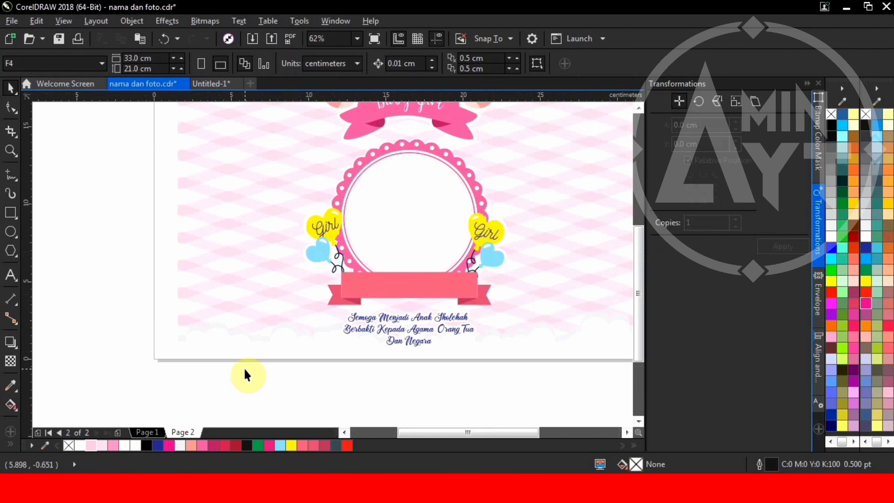
scroll(342, 273, "down", 2)
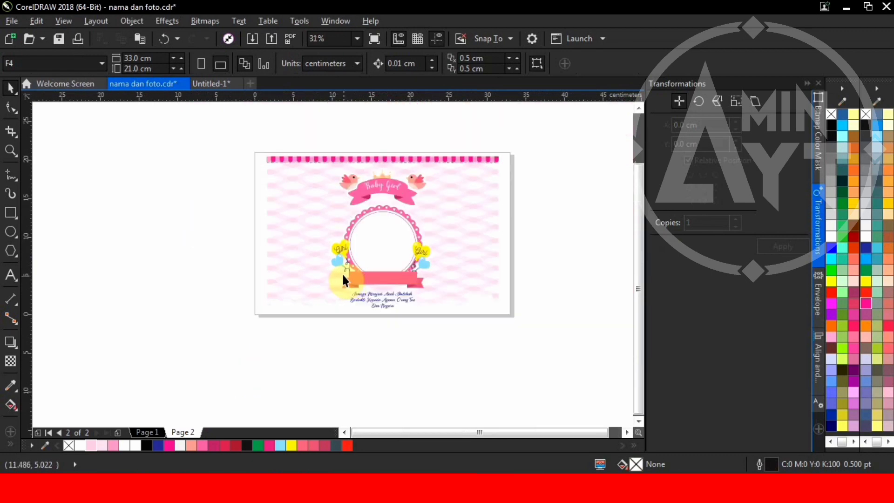
Step: Refresh the BAHAN BIODATA BABY folder and drag PELANGI.cdr onto the card's lower-right corner
key("alt+Tab")
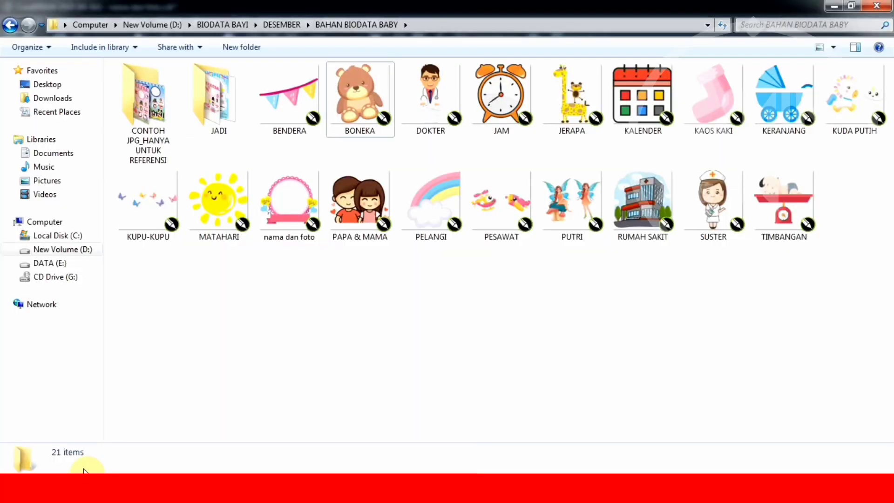
right_click(360, 348)
left_click(427, 200)
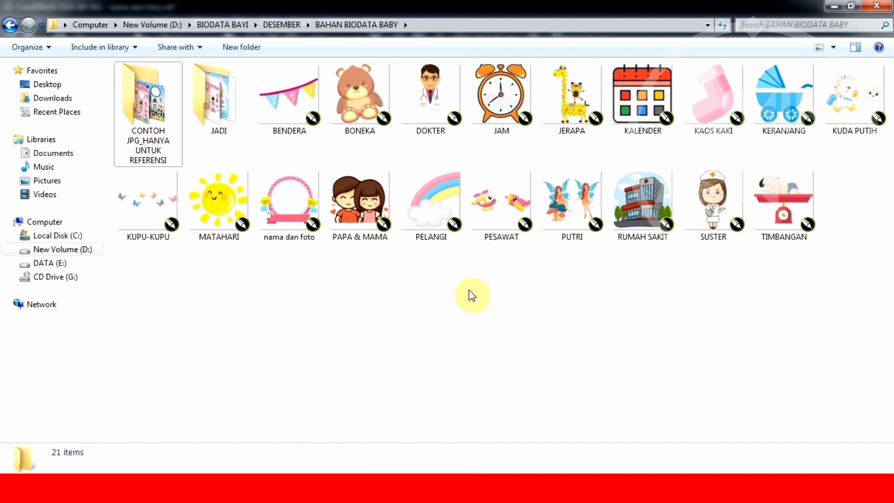
left_click_drag(436, 207, 494, 232)
scroll(490, 359, "up", 2)
scroll(494, 232, "up", 4)
Step: Place the rainbow in the lower-left corner, mirrored horizontally and tucked against the left edge
scroll(477, 280, "down", 3)
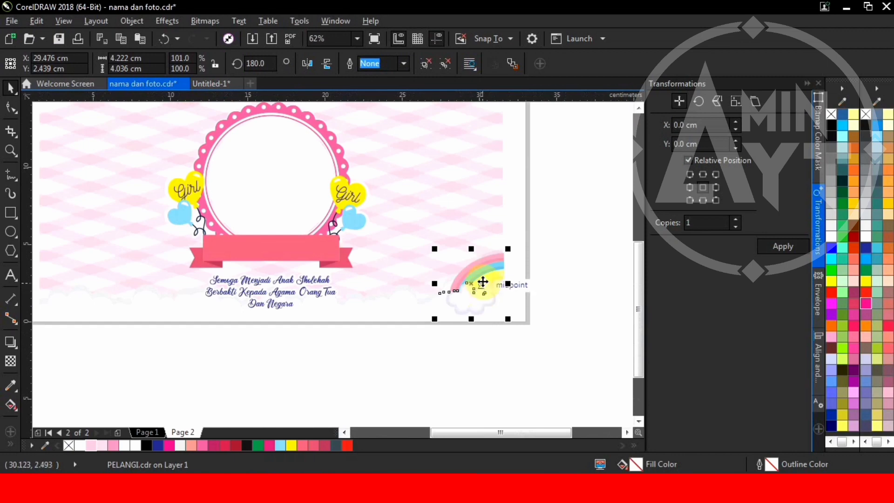
scroll(479, 287, "down", 3)
left_click_drag(479, 286, 291, 252)
scroll(259, 256, "up", 2)
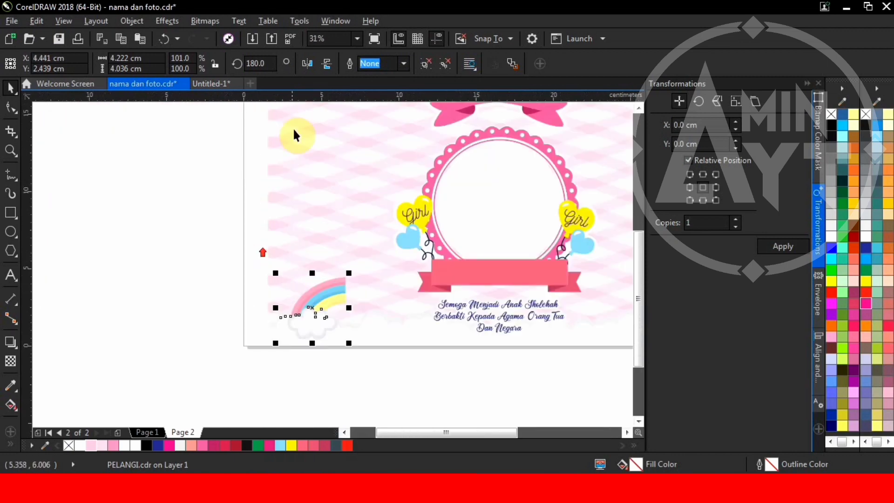
left_click(307, 64)
scroll(253, 313, "up", 4)
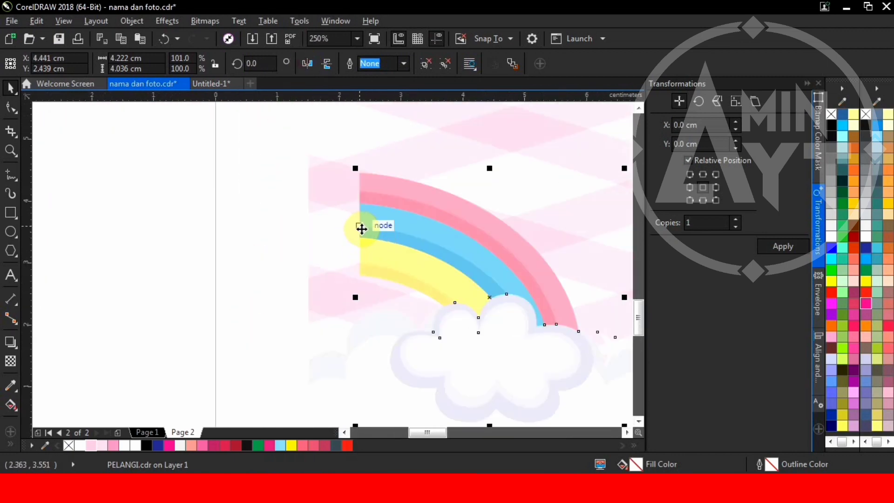
left_click_drag(361, 229, 309, 233)
left_click(278, 237)
scroll(198, 273, "down", 2)
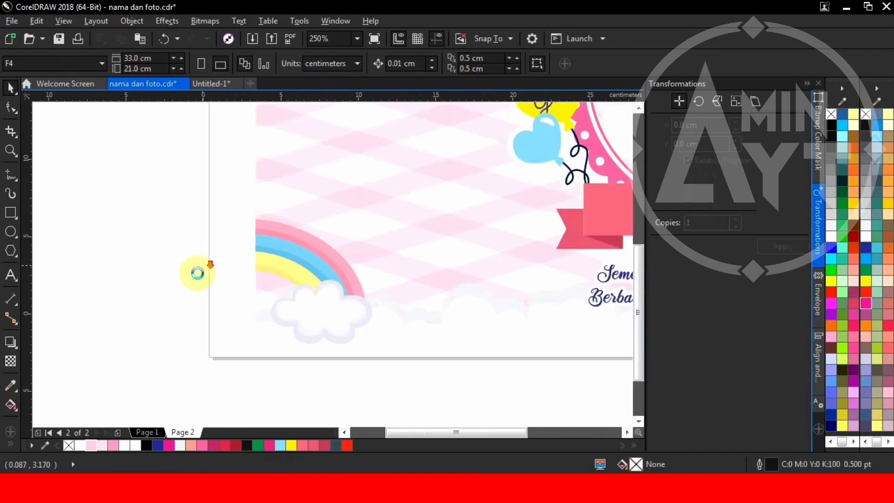
scroll(197, 273, "down", 6)
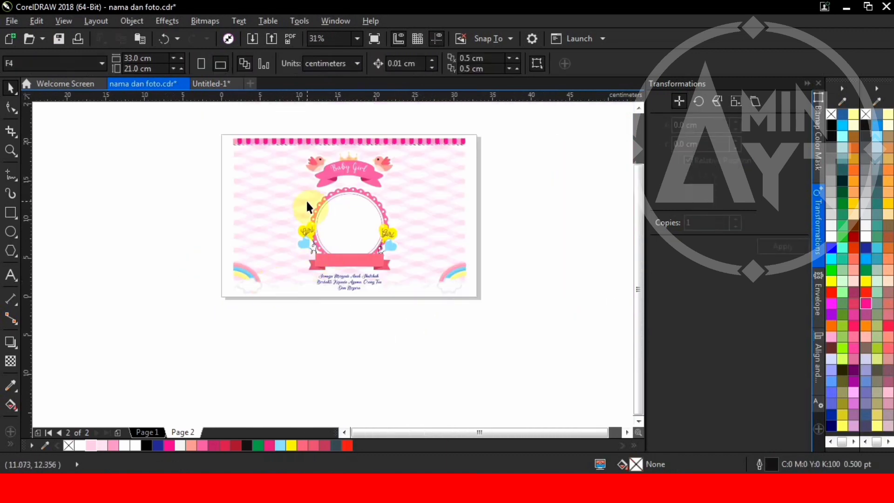
scroll(307, 205, "up", 2)
left_click(337, 212)
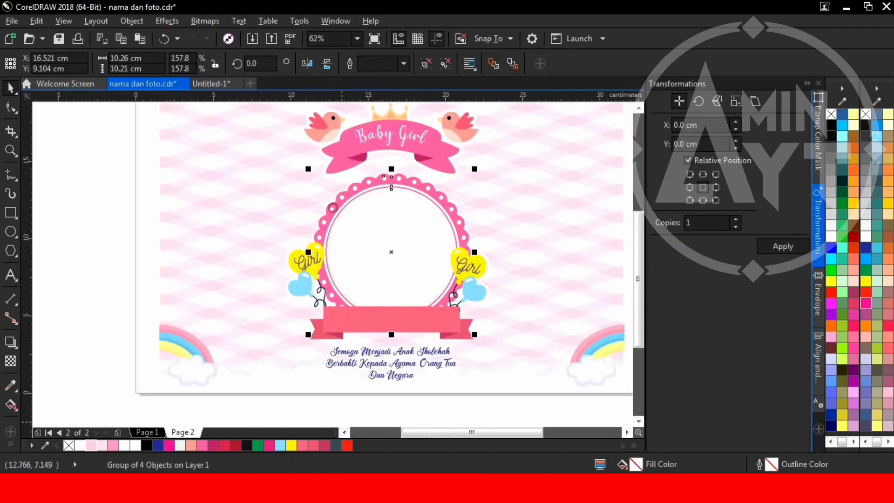
Step: Drag a copy of the scalloped frame to the top-left and scale it down to a small frame
scroll(405, 254, "down", 2)
left_click_drag(426, 326, 289, 168)
scroll(419, 256, "up", 2)
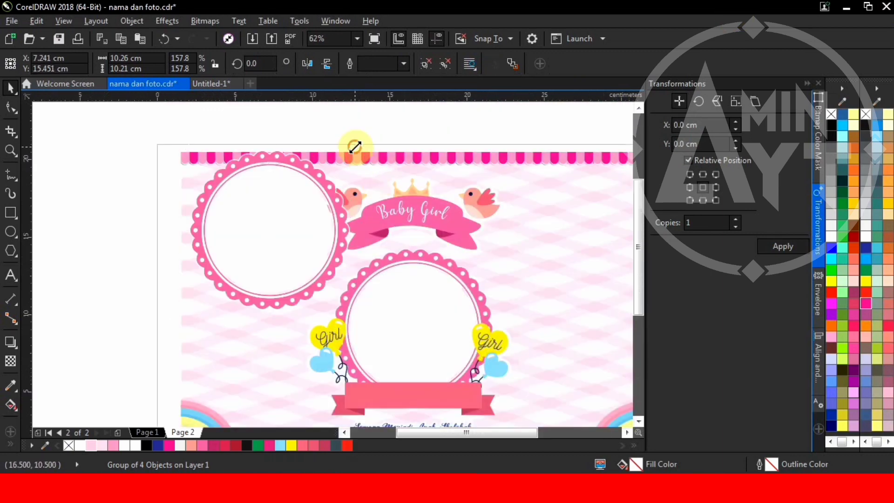
left_click_drag(354, 147, 335, 166)
scroll(326, 309, "up", 2)
left_click_drag(339, 276, 293, 231)
scroll(260, 202, "down", 2)
scroll(303, 207, "up", 2)
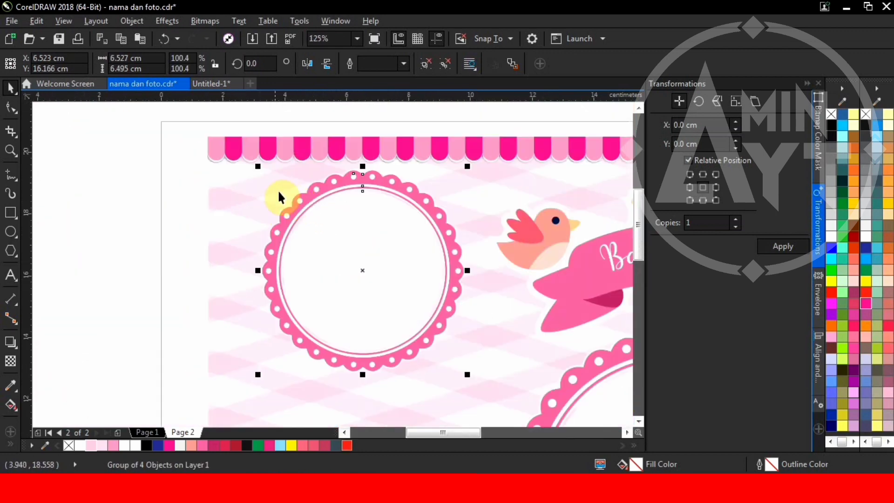
left_click_drag(259, 166, 247, 166)
left_click_drag(339, 235, 356, 175)
left_click_drag(359, 215, 360, 208)
scroll(303, 222, "down", 2)
scroll(303, 221, "down", 4)
Step: Copy the small frame to the top-right and adjust the left frame's position
left_click_drag(303, 223, 471, 240)
left_click_drag(300, 219, 335, 319)
scroll(300, 218, "up", 2)
left_click(168, 226)
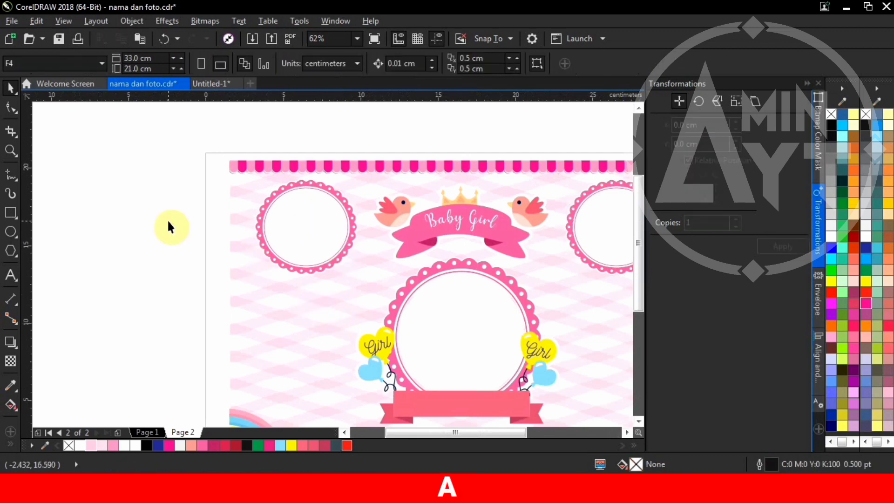
Step: Select the My Little Pony group in Untitled-1 and cut it out of that document
scroll(273, 306, "down", 2)
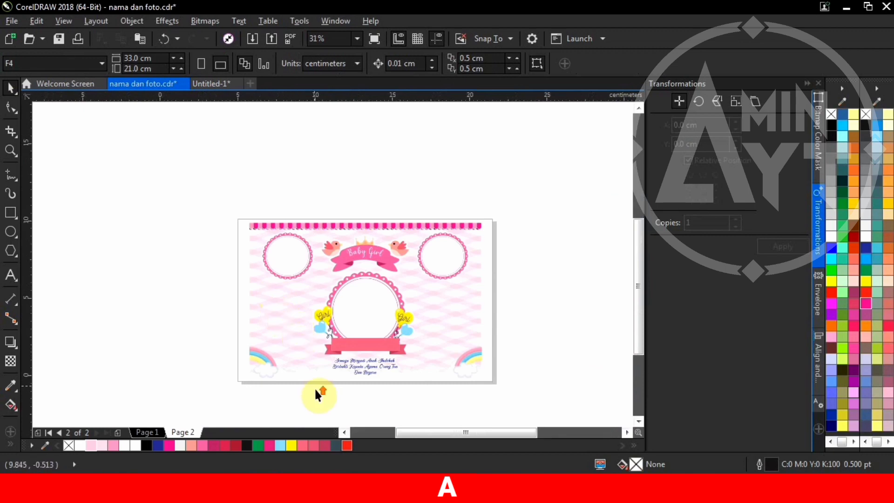
scroll(316, 392, "up", 2)
left_click(207, 84)
key("ctrl+v")
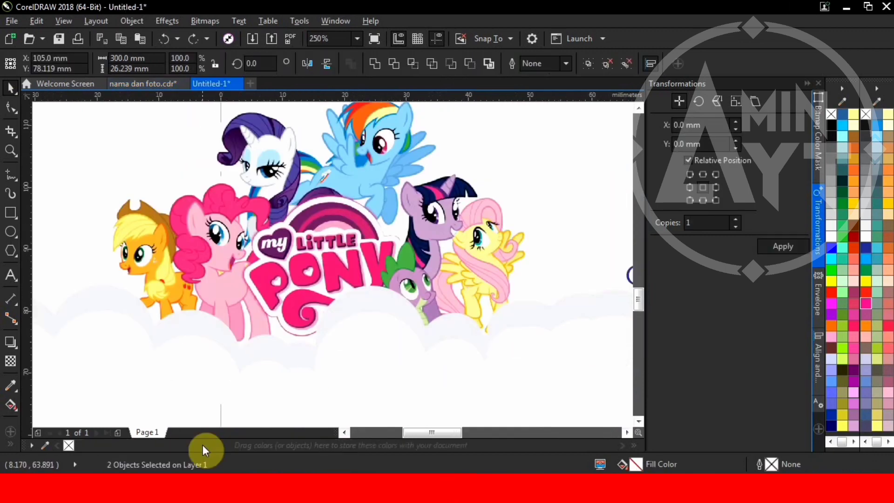
scroll(266, 333, "down", 2)
left_click(251, 287)
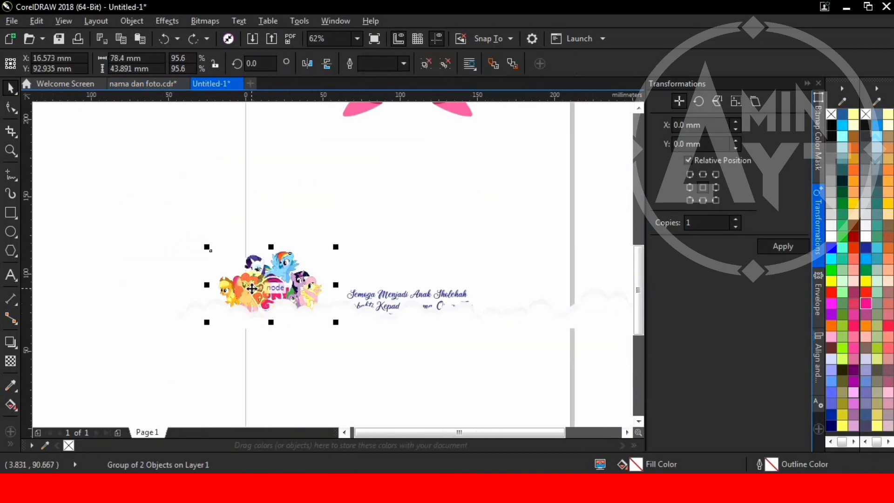
key("Delete")
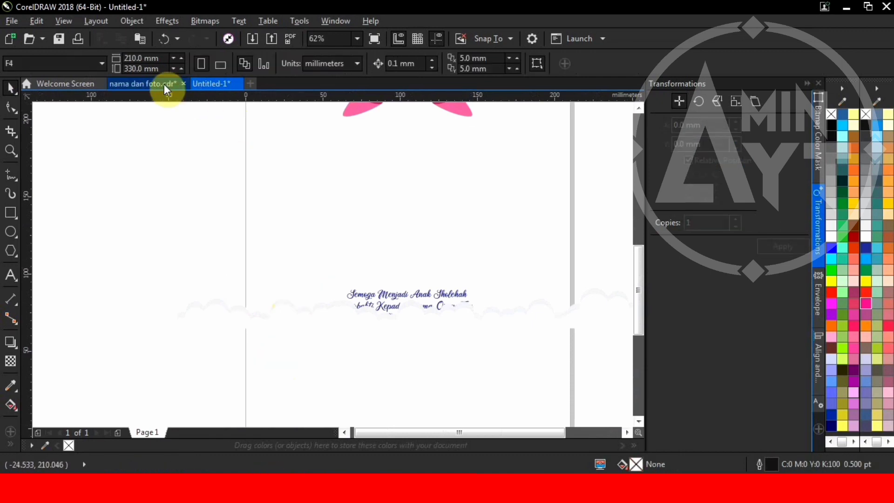
Step: Paste the pony group onto the frame page and place it by the bottom-right rainbow
left_click(155, 82)
key("ctrl+v")
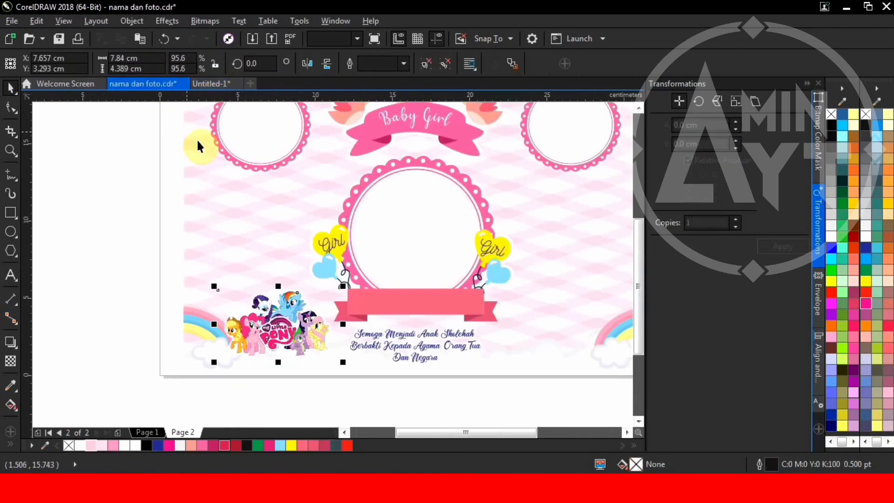
scroll(298, 359, "up", 2)
scroll(305, 378, "down", 2)
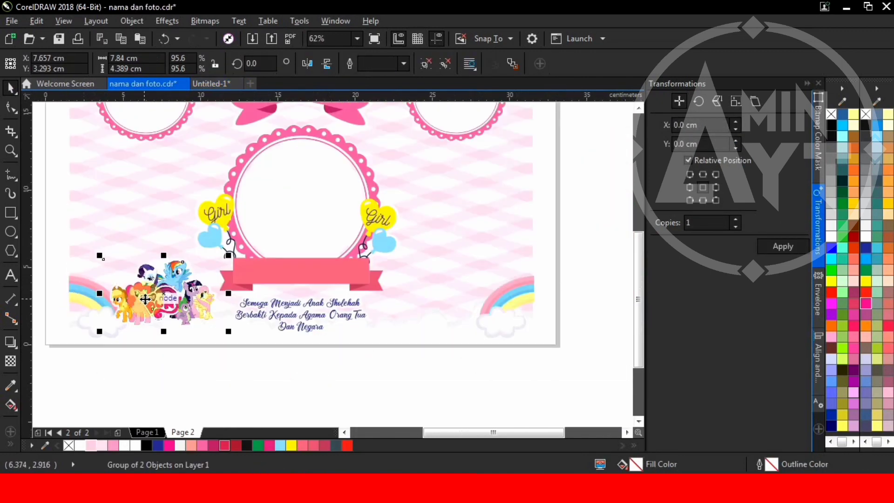
left_click_drag(163, 294, 426, 290)
scroll(424, 289, "up", 2)
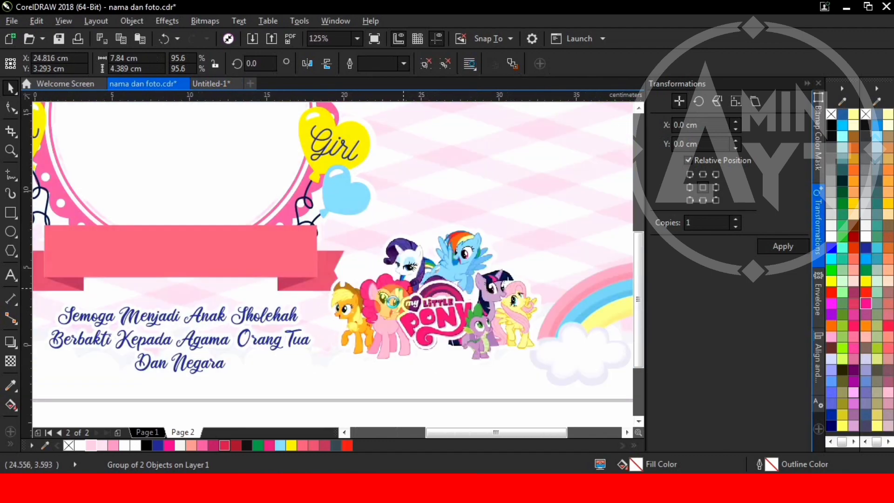
scroll(379, 366, "down", 3)
left_click(361, 366)
scroll(216, 226, "up", 2)
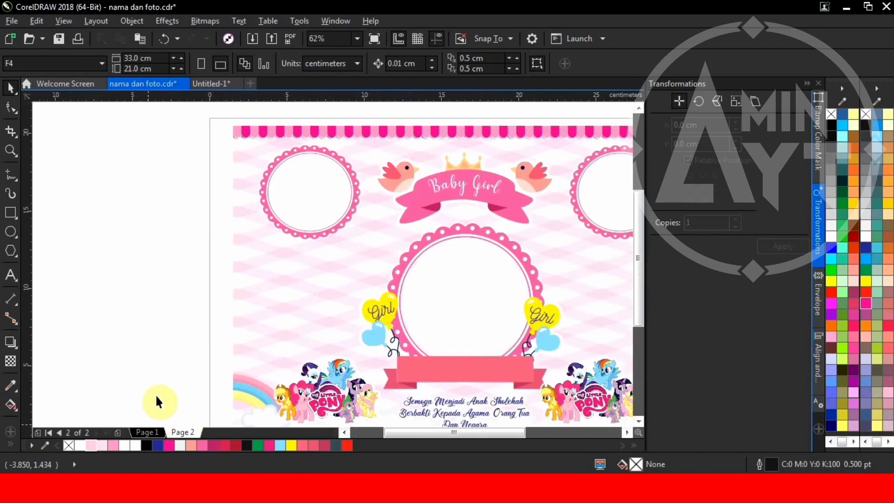
scroll(156, 237, "down", 2)
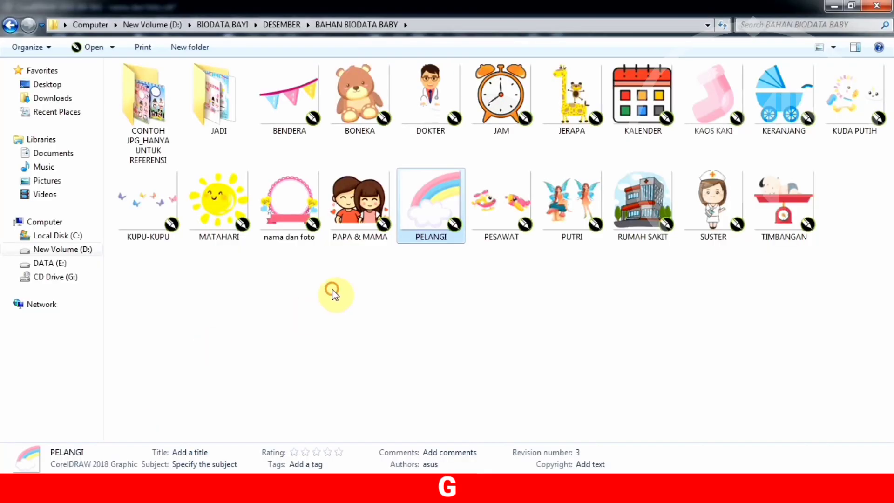
Step: Drag BENDERA.cdr onto the page and hang the bunting over the top-left corner
left_click(332, 294)
left_click_drag(288, 107, 183, 180)
scroll(259, 167, "up", 4)
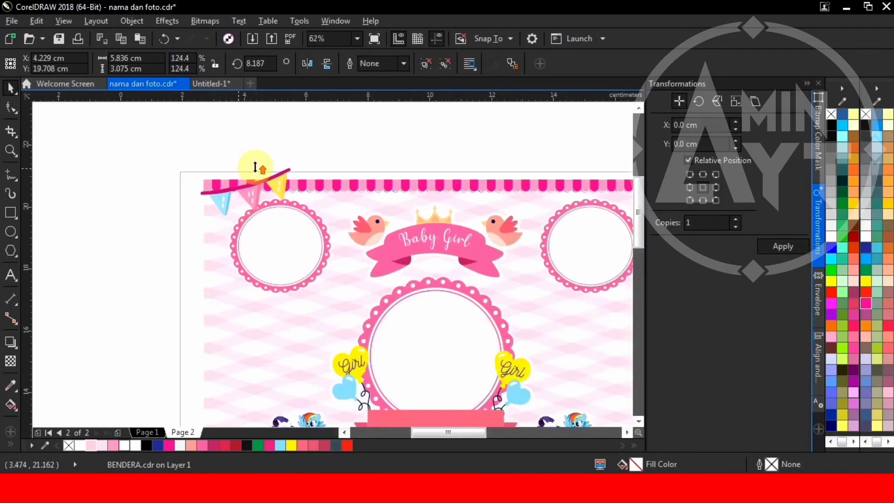
scroll(299, 219, "down", 2)
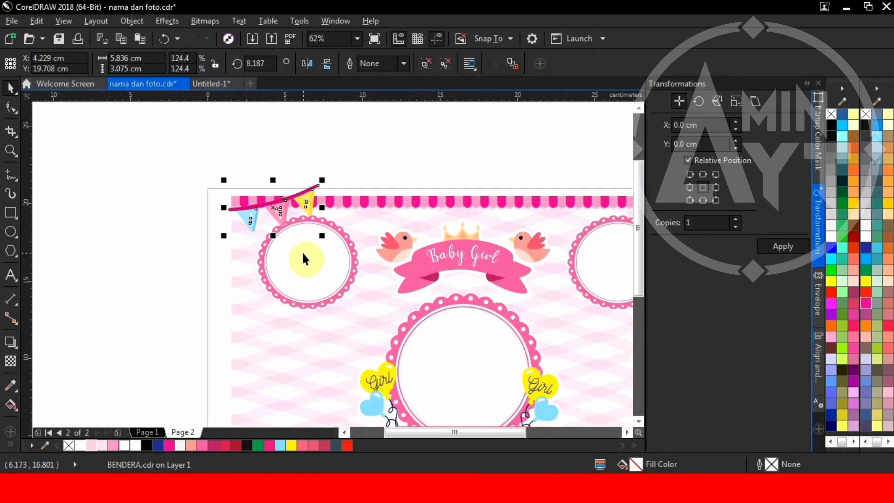
scroll(229, 205, "up", 4)
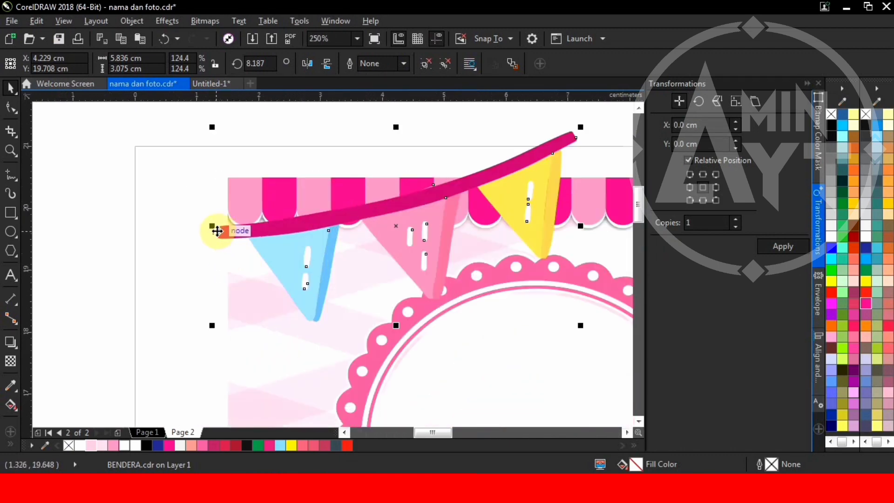
left_click_drag(217, 231, 228, 278)
scroll(228, 274, "down", 2)
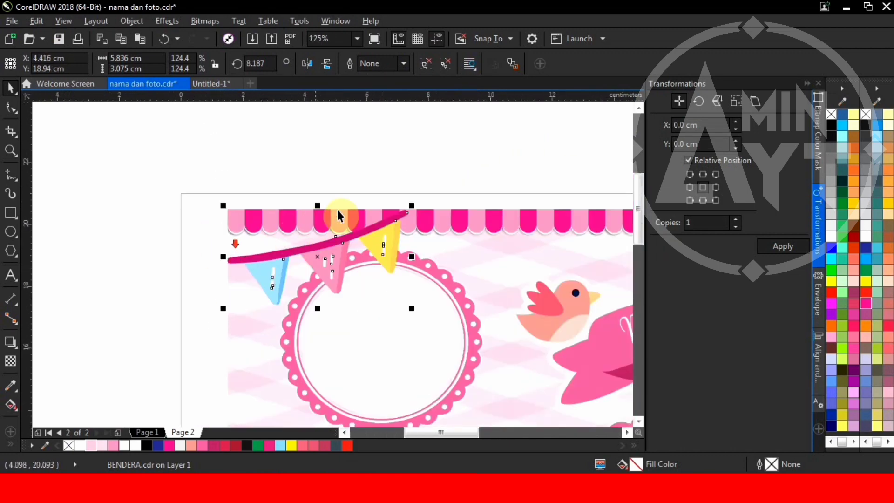
scroll(337, 208, "down", 2)
Step: Move the side circle frames group slightly down
left_click(330, 247)
scroll(410, 247, "down", 4)
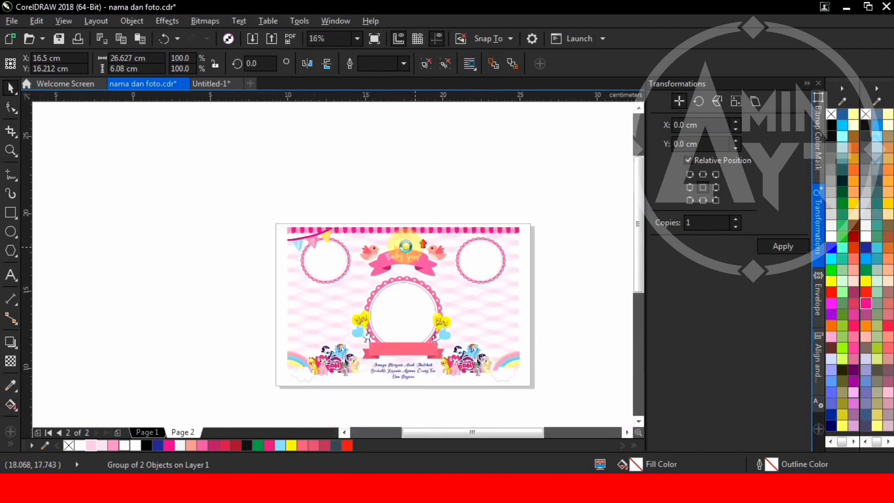
scroll(410, 248, "up", 4)
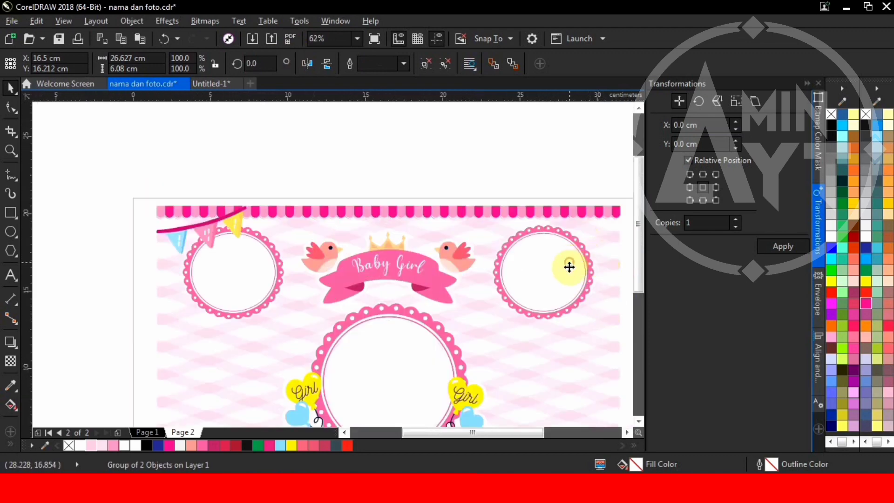
left_click_drag(569, 267, 569, 284)
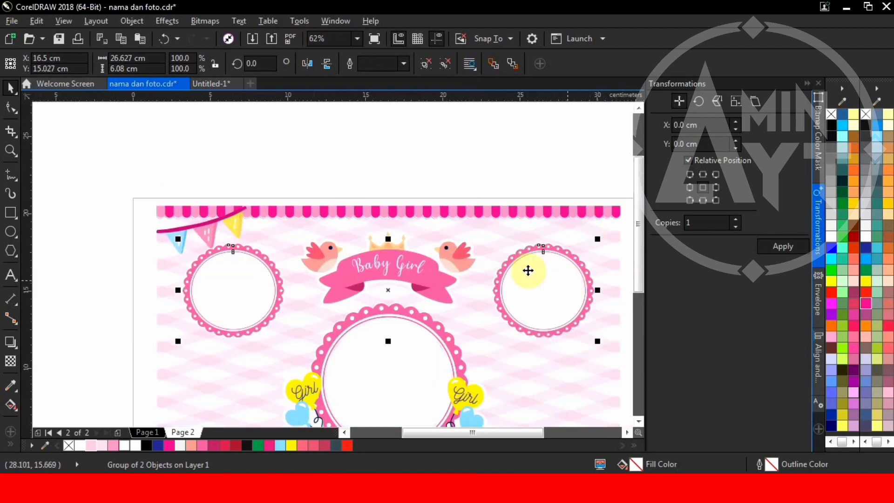
Step: Copy the bunting to the top-right, mirror it horizontally and align it to the right edge
left_click_drag(239, 211, 409, 236)
scroll(240, 212, "down", 2)
scroll(430, 203, "up", 5)
left_click(307, 63)
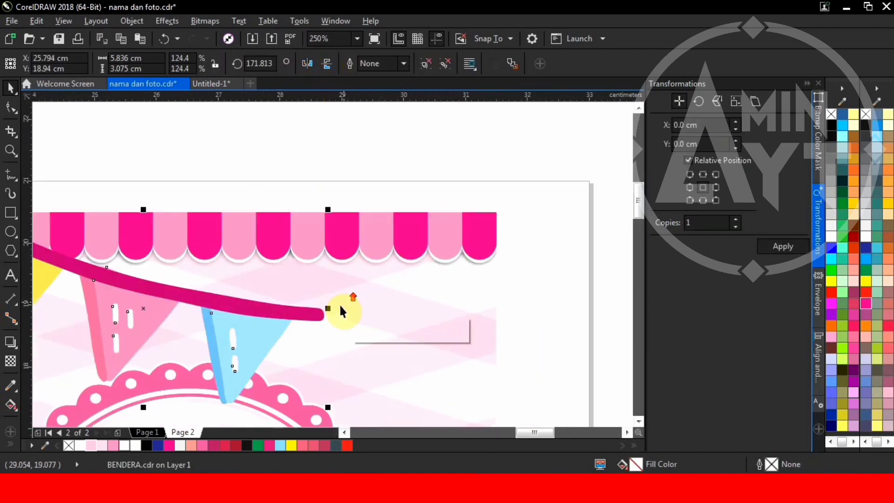
left_click_drag(328, 310, 493, 323)
scroll(454, 251, "down", 5)
left_click(475, 239)
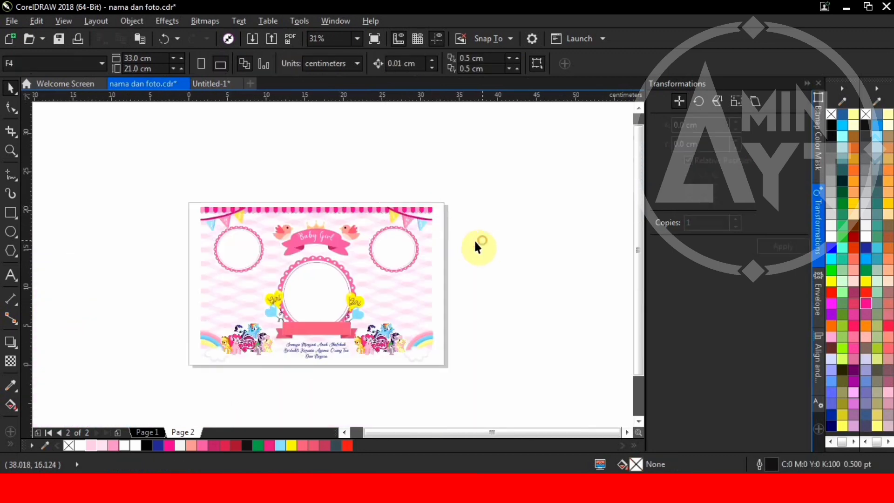
Step: Drag the RUMAH SAKIT hospital clipart onto page 2 and position it below the right circle
left_click(56, 486)
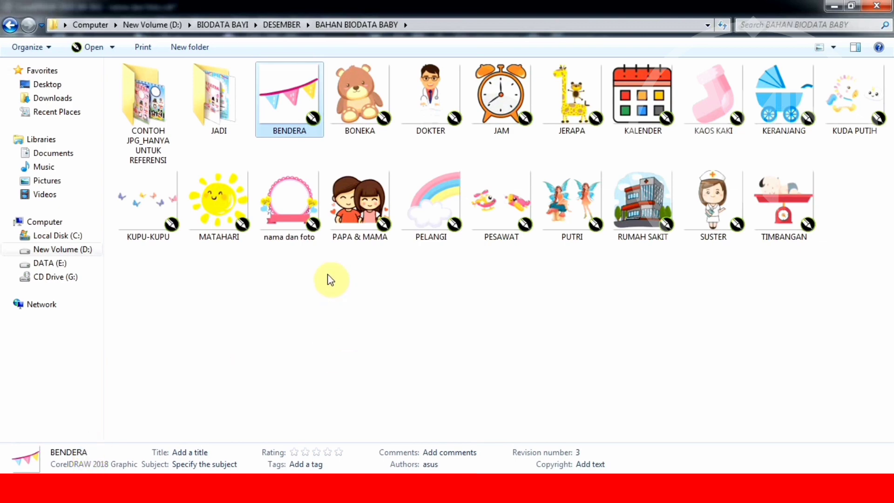
left_click_drag(643, 205, 457, 269)
scroll(457, 270, "up", 4)
left_click_drag(587, 237, 183, 315)
left_click_drag(177, 293, 147, 283)
scroll(295, 320, "down", 2)
scroll(243, 302, "up", 1)
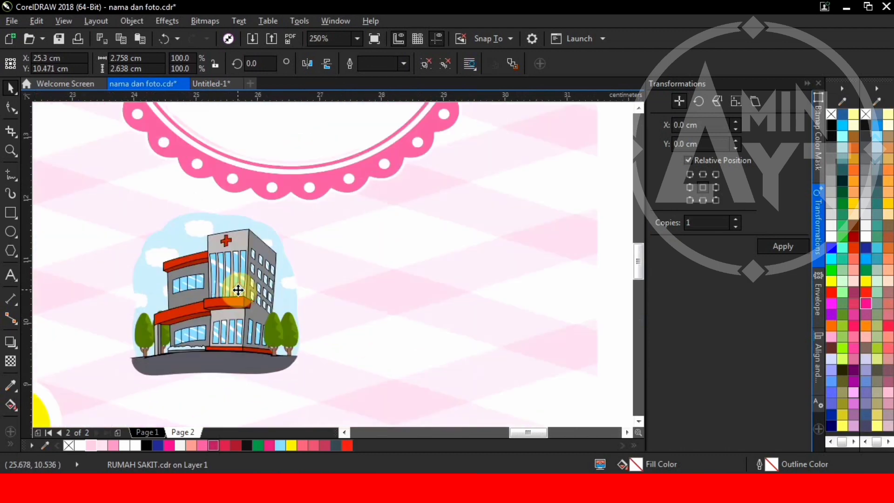
left_click_drag(238, 286, 238, 298)
scroll(373, 256, "down", 3)
Step: Add the SUSTER nurse clipart, scale it to about 72%, and place it beside the hospital
left_click(288, 468)
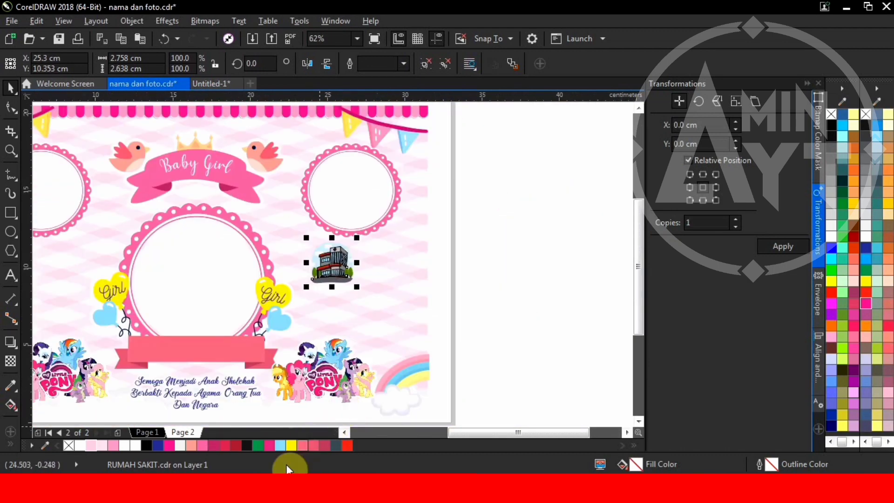
mouse_move(86, 489)
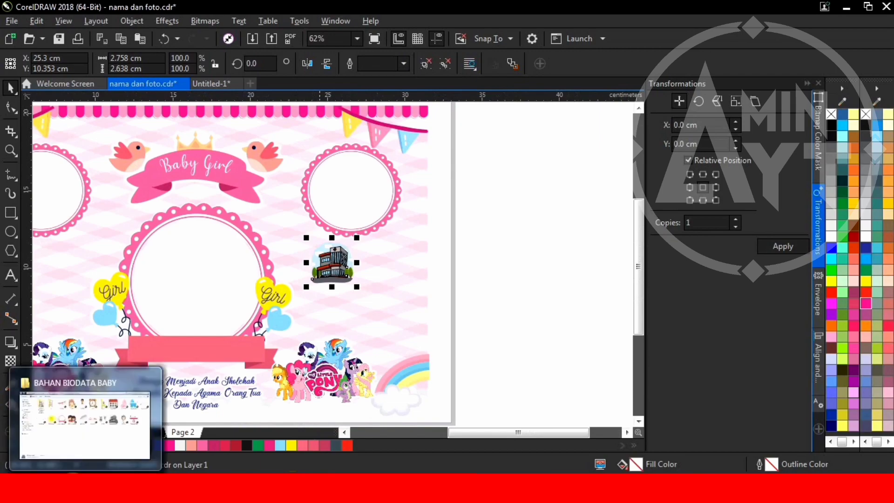
left_click(94, 407)
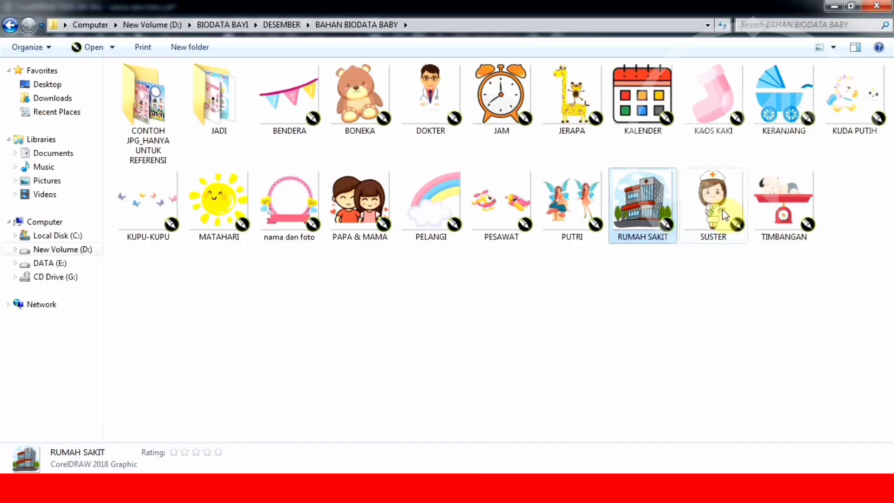
left_click_drag(724, 216, 321, 275)
scroll(449, 280, "up", 2)
scroll(333, 233, "up", 2)
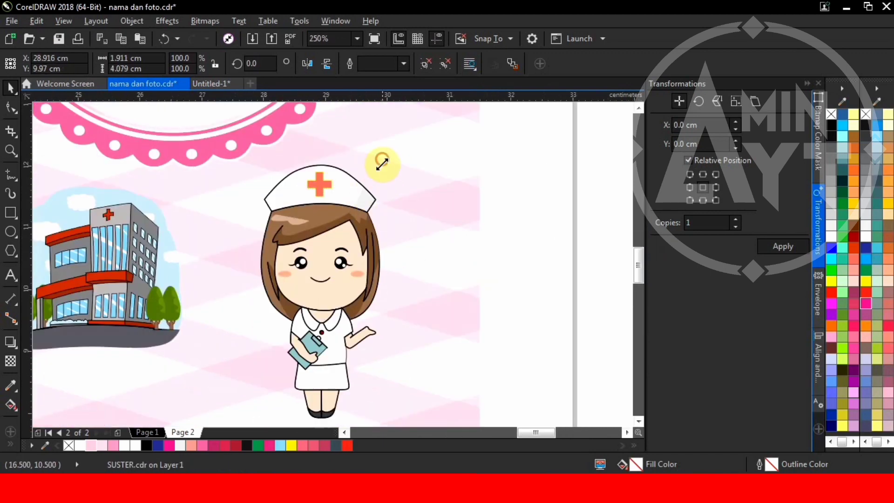
left_click_drag(382, 163, 366, 193)
left_click_drag(334, 271, 331, 247)
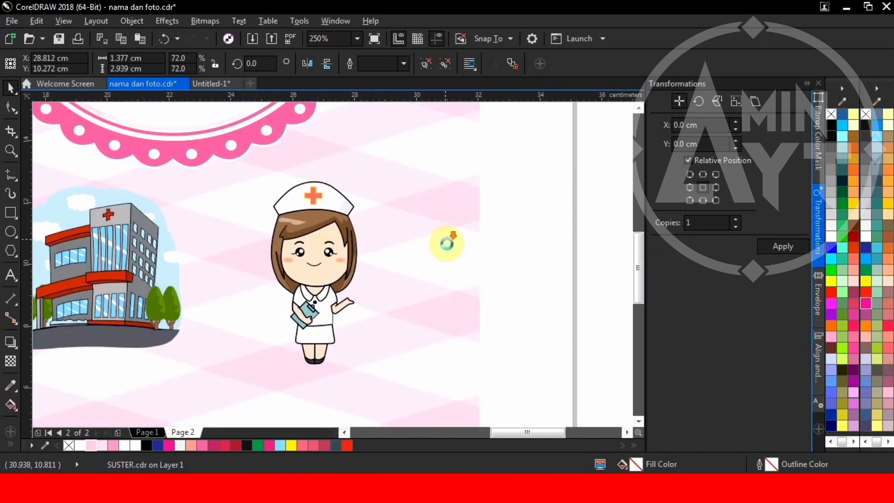
scroll(446, 240, "down", 2)
scroll(310, 282, "down", 2)
key("alt+Tab")
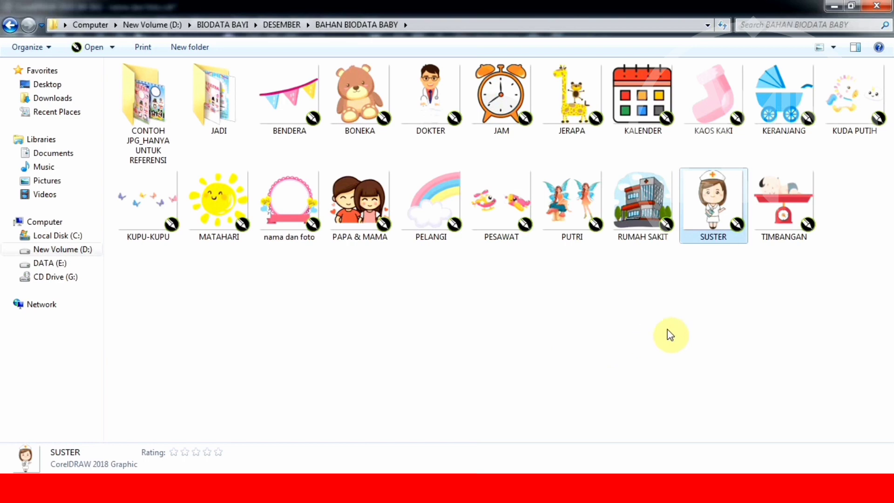
Step: Bring the JAM alarm clock clipart below the hospital and scale it to about 73%
left_click_drag(507, 111, 477, 266)
scroll(396, 293, "up", 2)
left_click_drag(519, 246, 136, 348)
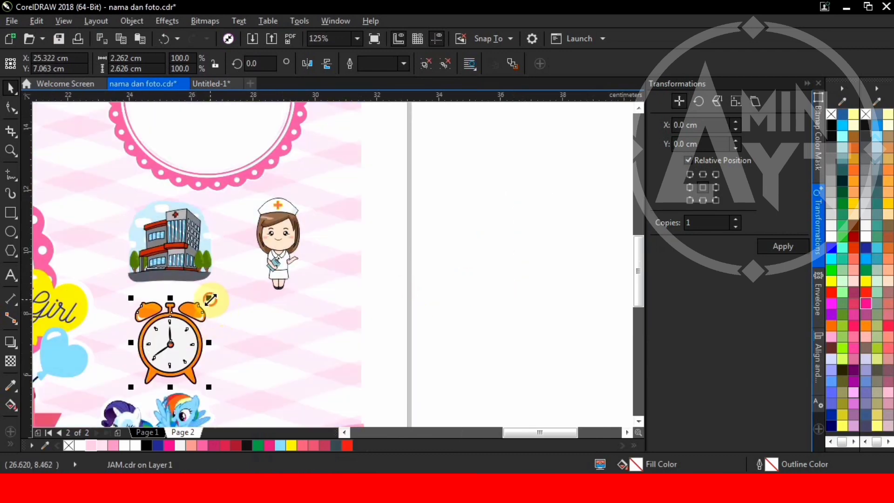
left_click_drag(211, 299, 176, 345)
scroll(174, 347, "up", 2)
scroll(175, 345, "up", 2)
Step: Fine-tune the positions of the clock and hospital clipart so the clock sits neatly
scroll(210, 309, "down", 1)
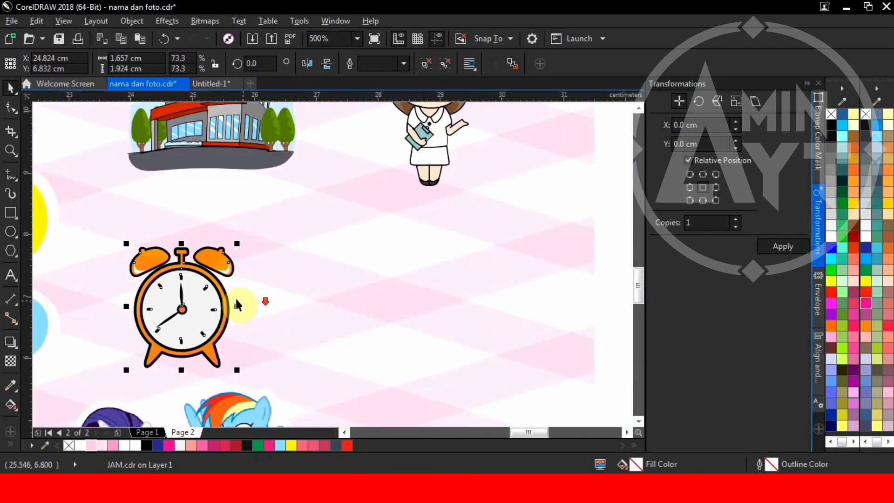
left_click_drag(223, 294, 197, 285)
scroll(235, 276, "down", 2)
left_click(247, 219)
scroll(291, 260, "up", 3)
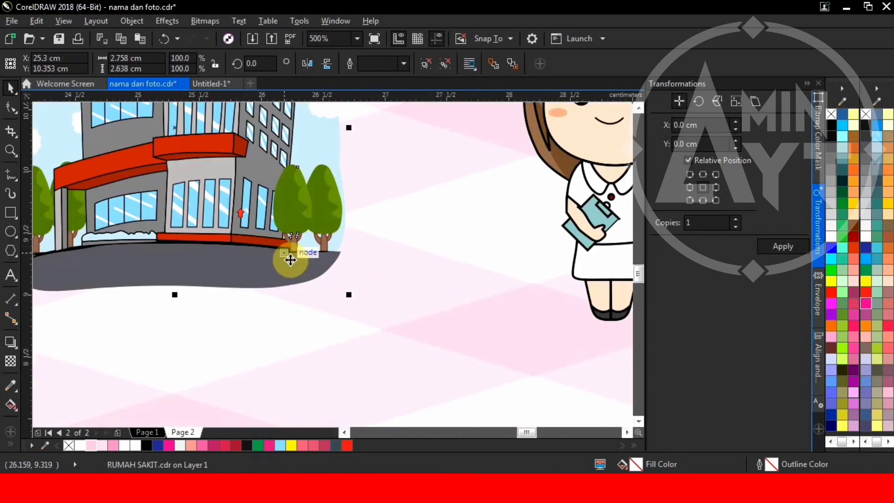
left_click_drag(353, 297, 324, 266)
scroll(272, 245, "down", 2)
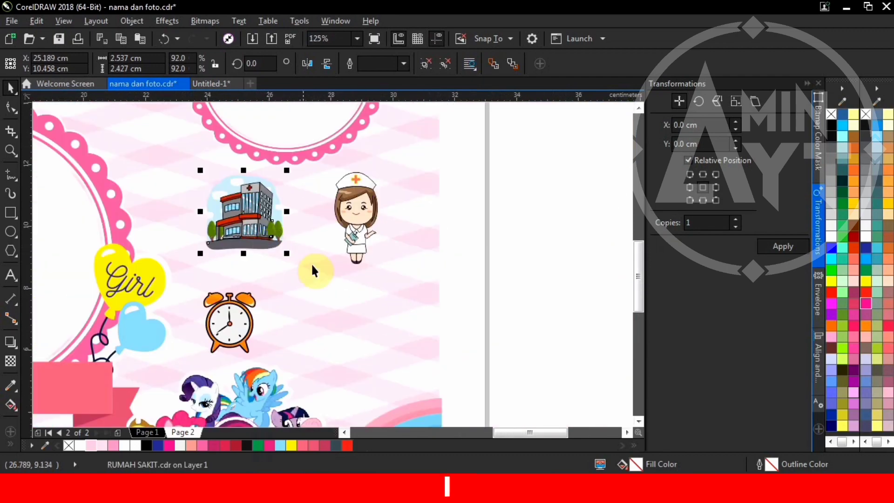
scroll(249, 322, "up", 1)
scroll(238, 323, "up", 2)
left_click_drag(233, 309, 244, 309)
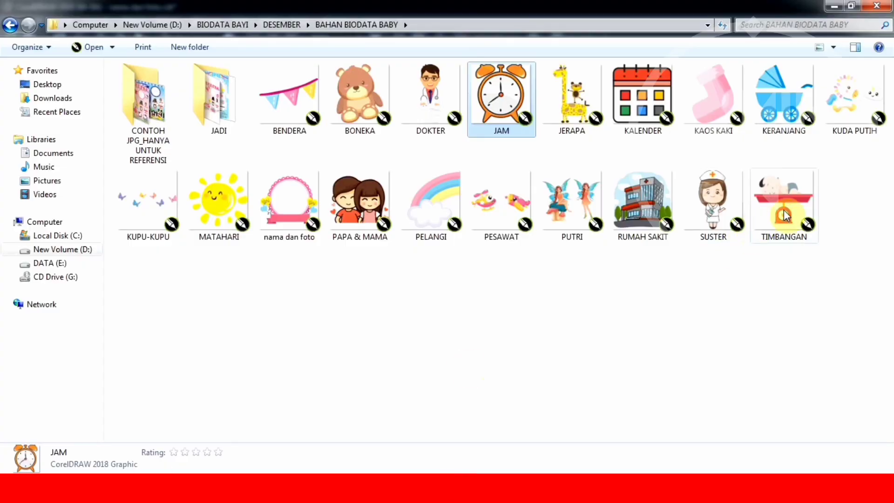
Step: Add the TIMBANGAN baby-scale clipart, shrink it beside the clock, then deselect everything
left_click_drag(783, 209, 475, 299)
left_click_drag(588, 219, 558, 248)
left_click(485, 192, "shift")
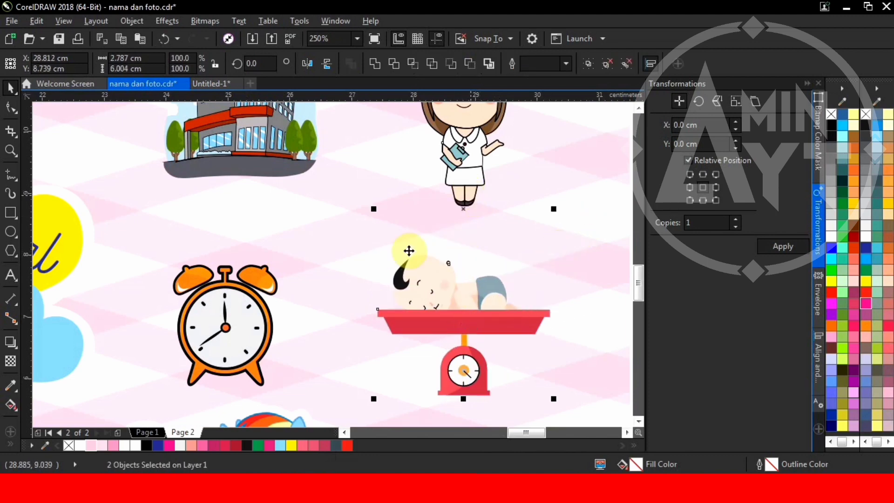
scroll(409, 248, "down", 3)
scroll(540, 314, "down", 4)
left_click(555, 315)
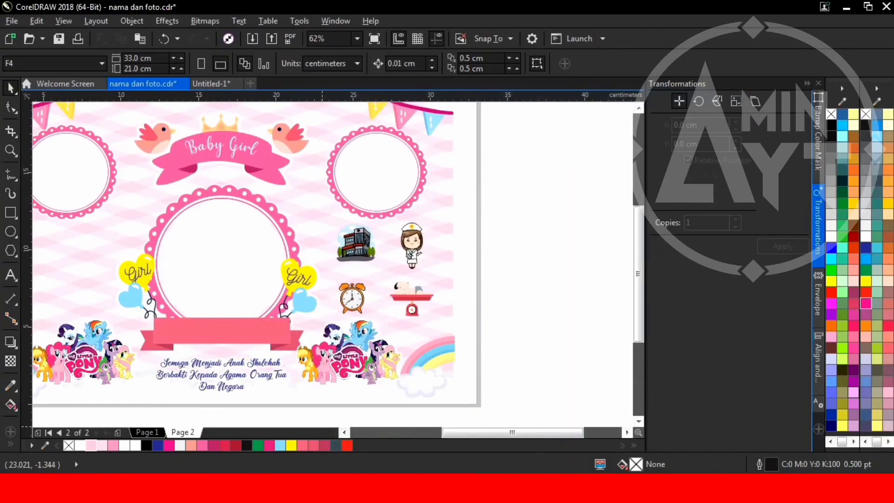
scroll(446, 321, "down", 2)
scroll(275, 287, "up", 2)
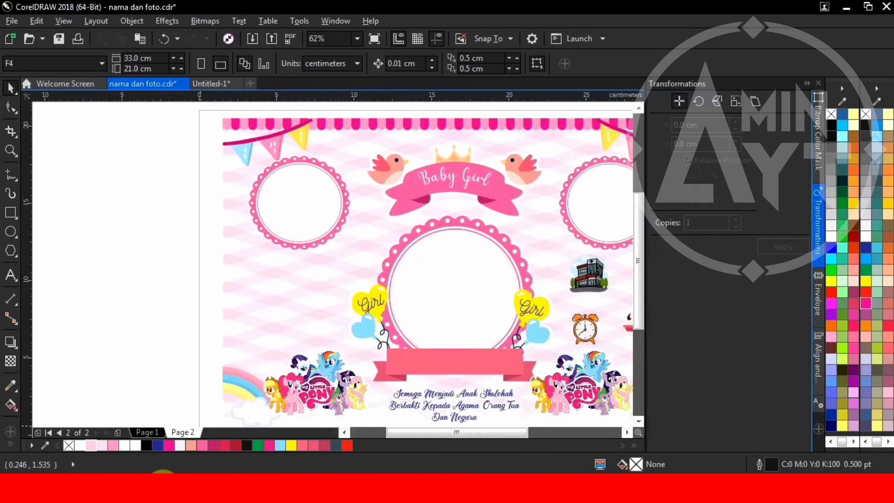
key("alt+Tab")
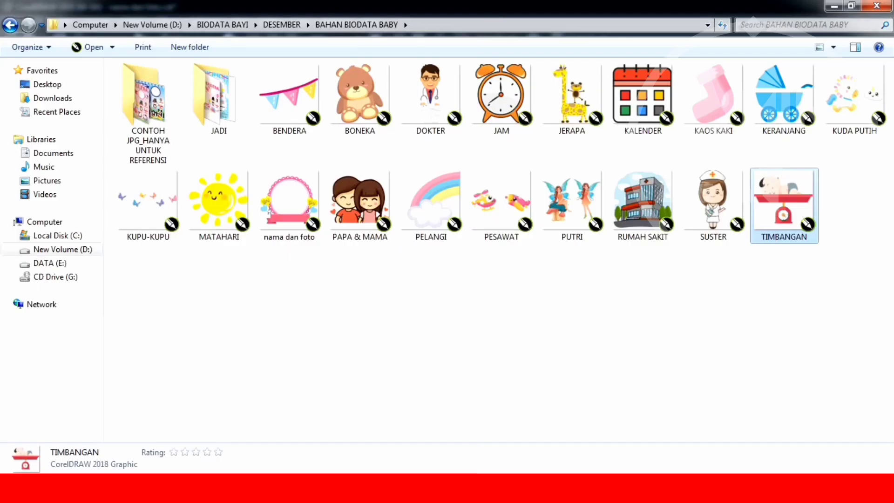
Step: Add the JERAPA giraffe clipart, shrink it to about 83%, and nudge it right
left_click_drag(578, 102, 365, 301)
scroll(162, 332, "up", 2)
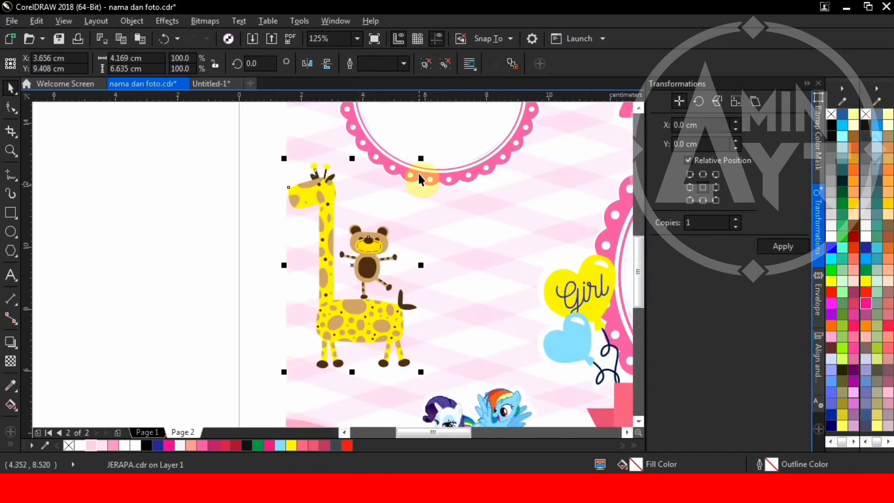
left_click_drag(417, 161, 399, 193)
left_click_drag(350, 328, 358, 329)
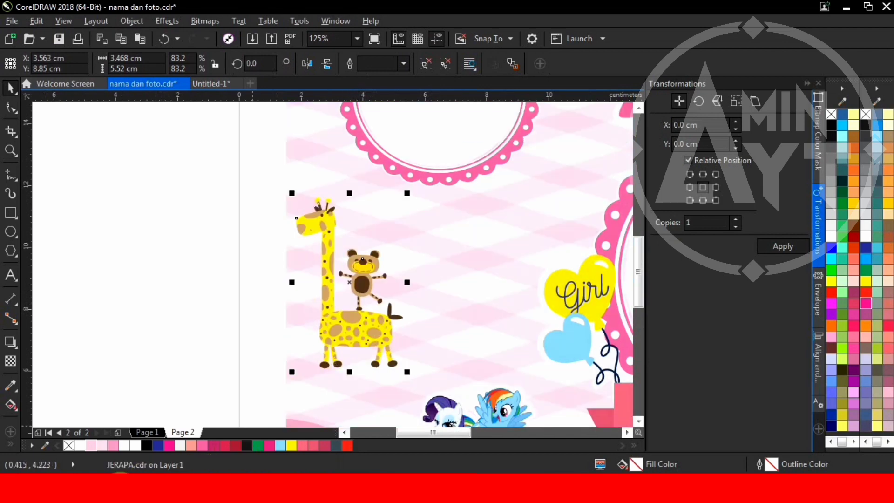
Step: Add the PAPA & MAMA couple clipart at about half size, positioned up and left
key("alt+Tab")
left_click_drag(360, 205, 481, 245)
left_click_drag(555, 174, 528, 206)
scroll(519, 222, "up", 2)
left_click_drag(482, 232, 469, 204)
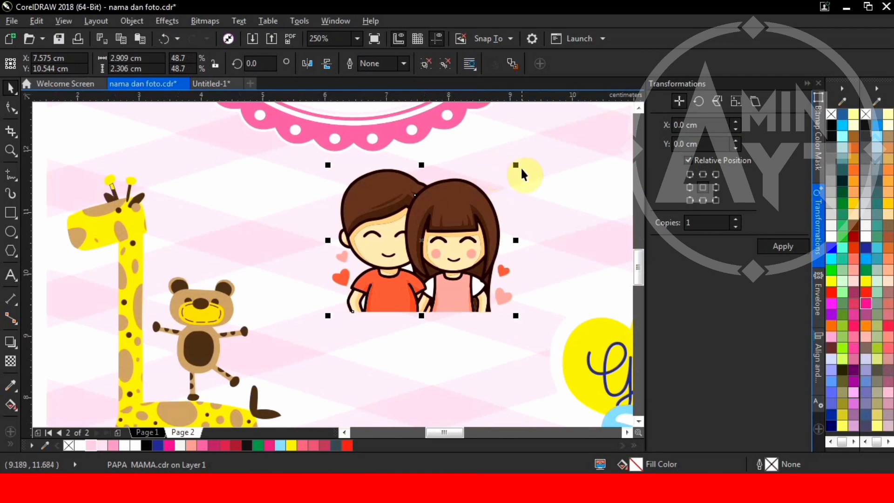
left_click_drag(517, 164, 517, 159)
scroll(308, 181, "down", 5)
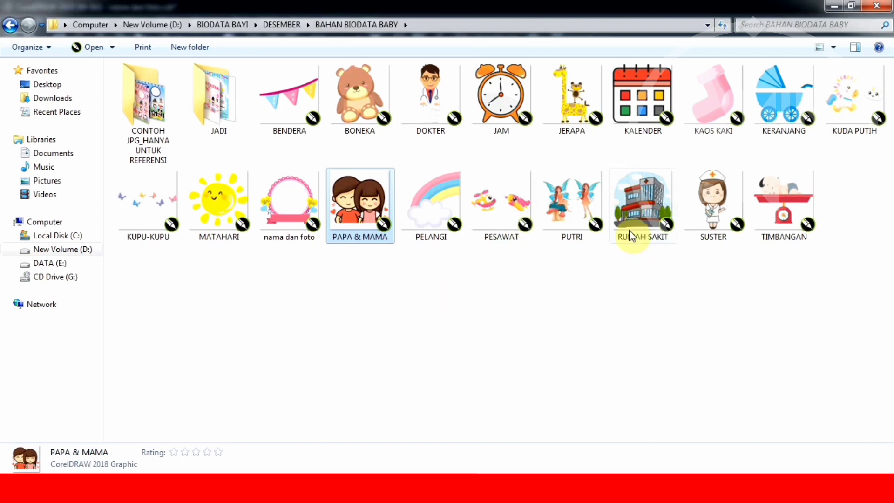
Step: Add the KALENDER calendar clipart at about 91% and place it below the couple
left_click_drag(645, 98, 362, 312)
scroll(142, 334, "up", 1)
scroll(363, 312, "up", 4)
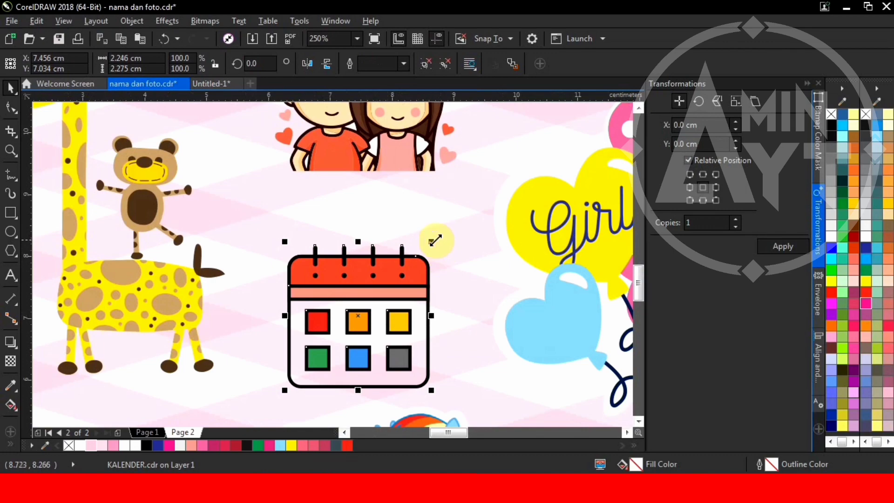
left_click_drag(435, 240, 423, 252)
left_click_drag(411, 293, 419, 292)
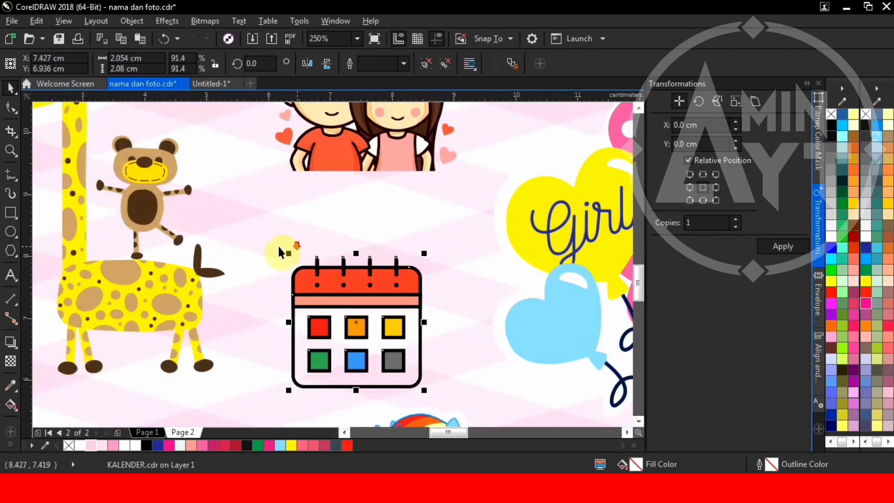
scroll(280, 250, "down", 2)
left_click(139, 224)
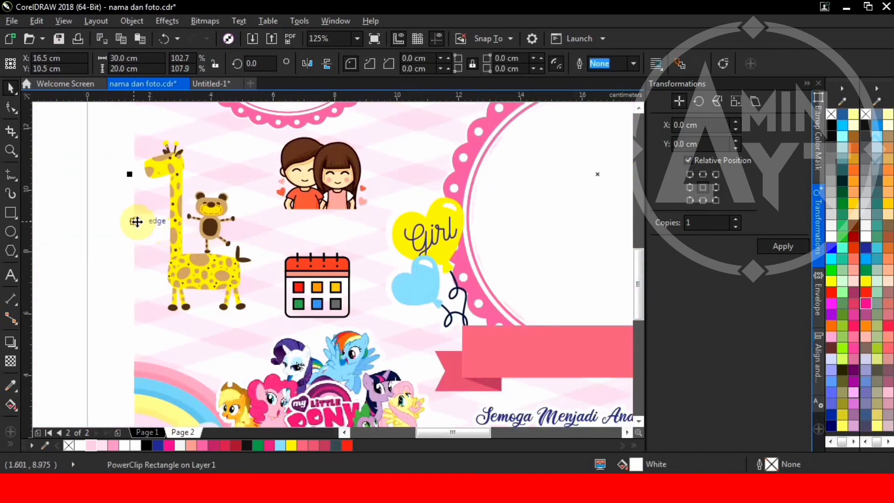
scroll(361, 270, "down", 4)
scroll(324, 292, "up", 2)
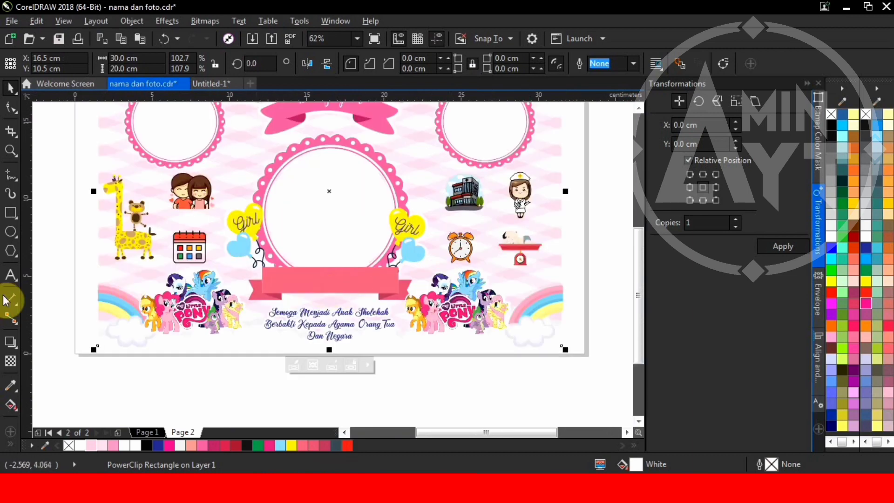
left_click(10, 275)
Step: Type the baby's name on the pink ribbon and convert it to UPPERCASE
scroll(285, 280, "up", 2)
left_click(276, 279)
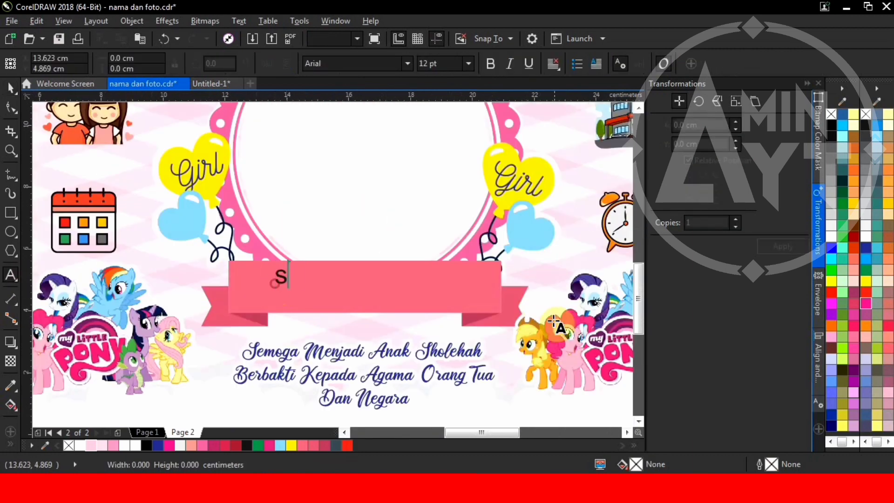
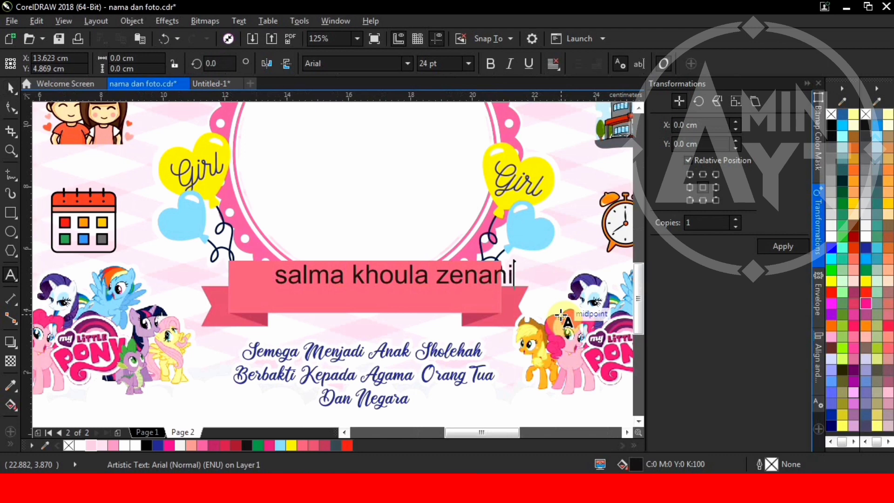
key("ctrl+a")
key("shift+F3")
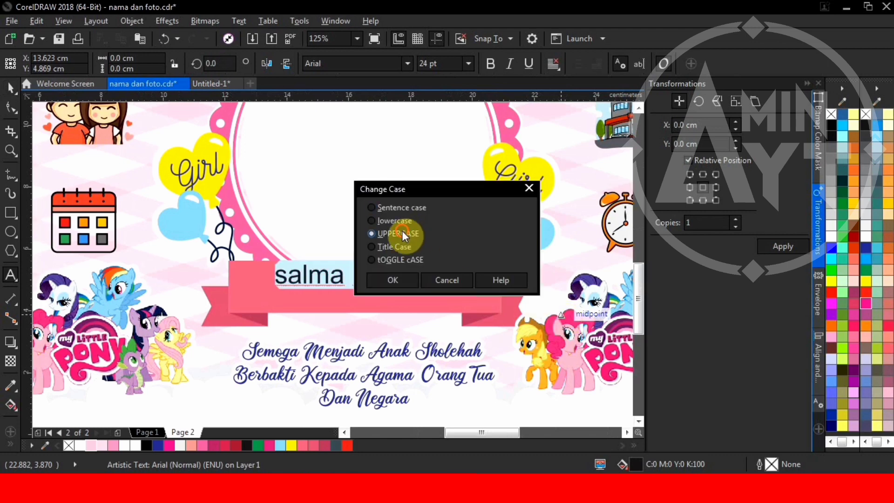
left_click(393, 281)
Step: Set the name in the Alakita script font
left_click(11, 88)
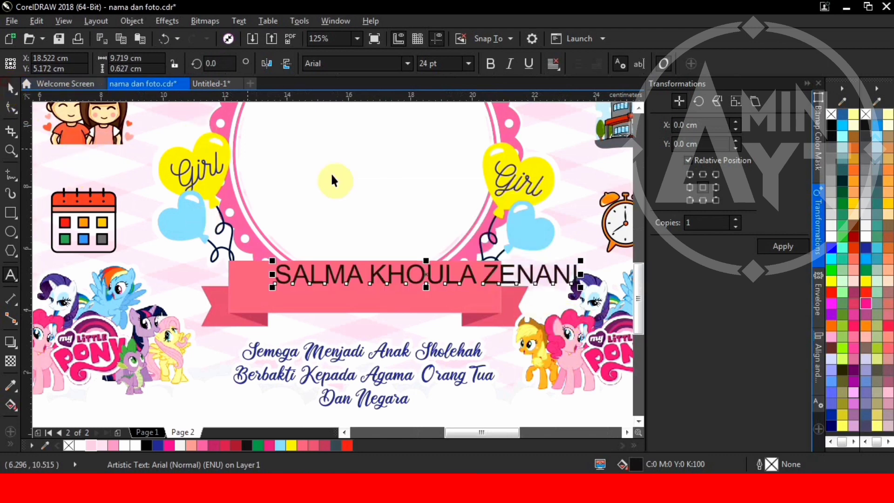
scroll(405, 168, "up", 2)
left_click(405, 64)
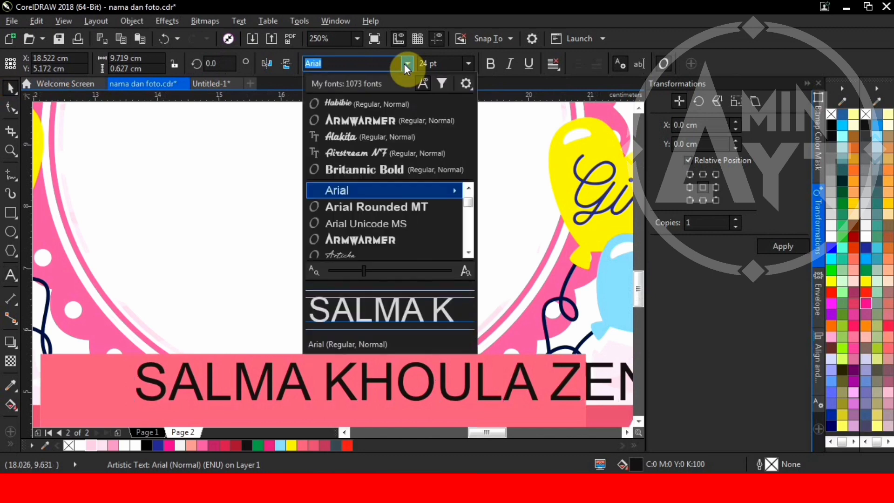
left_click(359, 137)
scroll(342, 291, "down", 2)
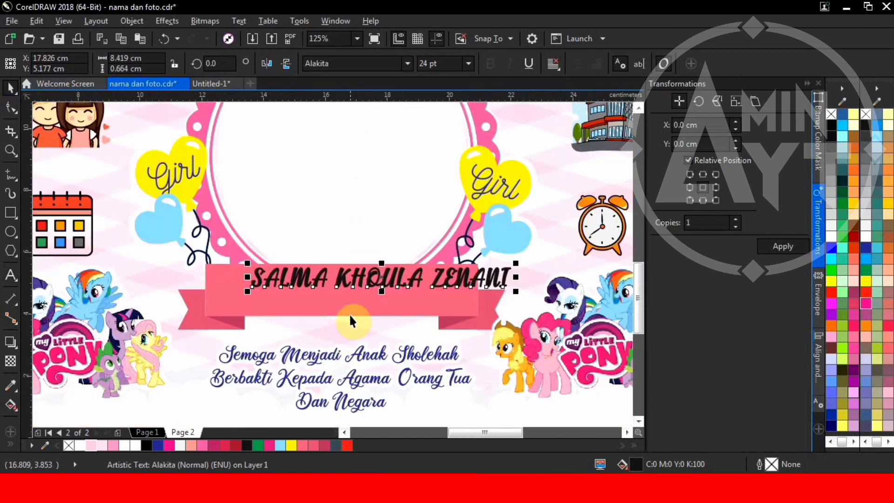
Step: Colour the name white and stretch it taller to fill the ribbon
left_click(349, 309, "shift")
scroll(326, 286, "up", 2)
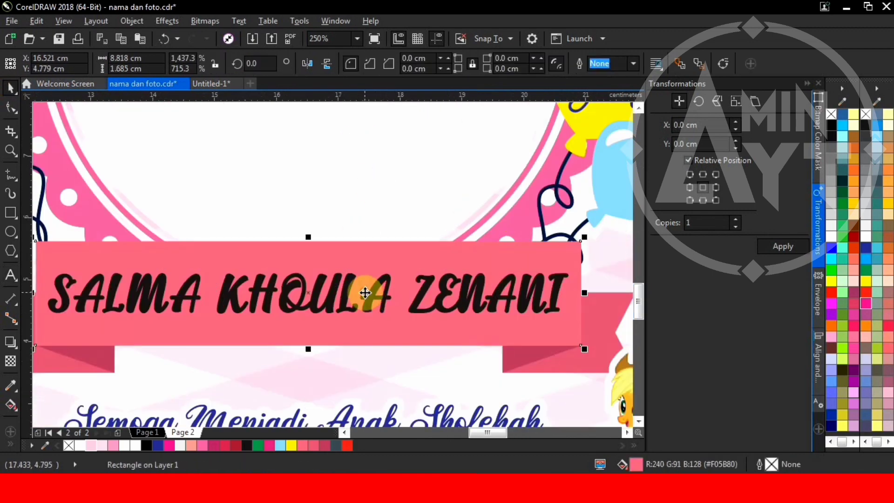
left_click(396, 289)
left_click(868, 239)
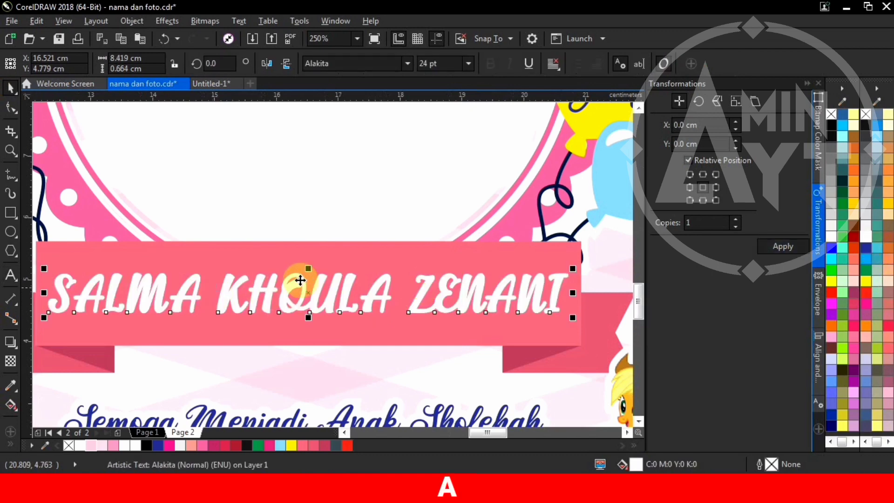
left_click_drag(310, 264, 313, 252)
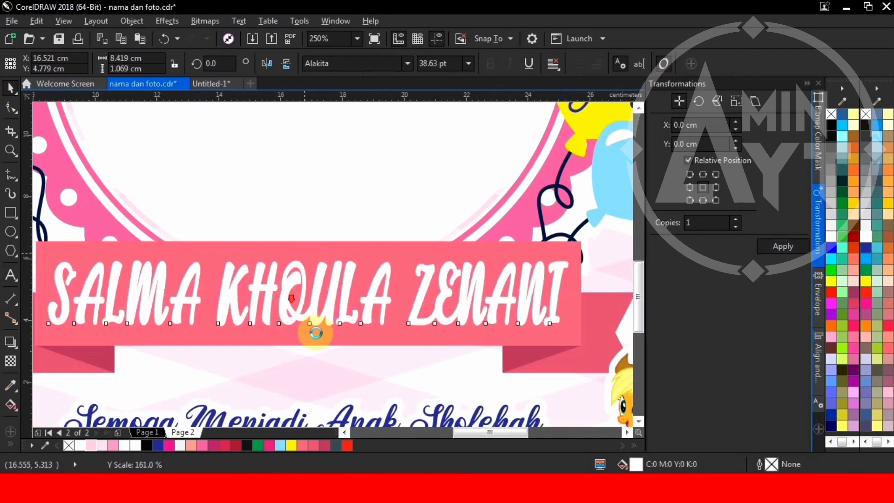
scroll(469, 297, "down", 3)
scroll(466, 275, "down", 2)
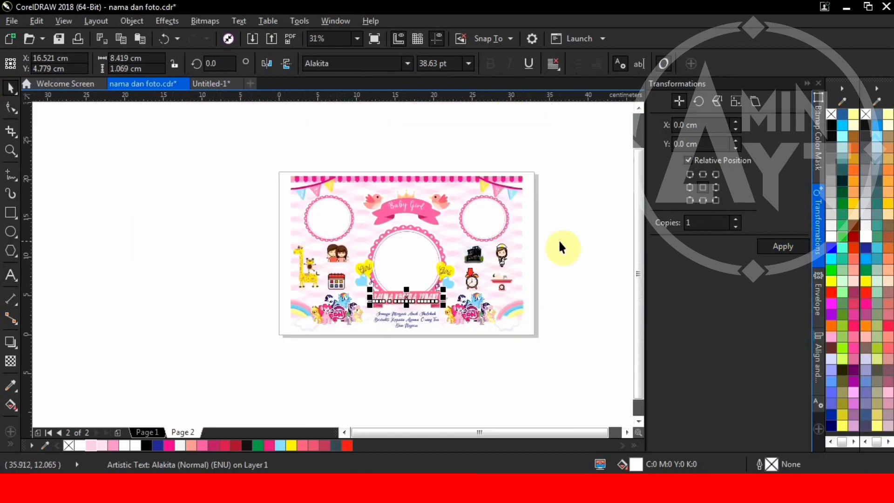
Step: Deselect the name and shift the patterned background rectangle slightly
left_click(558, 243)
scroll(454, 187, "up", 4)
scroll(284, 138, "down", 3)
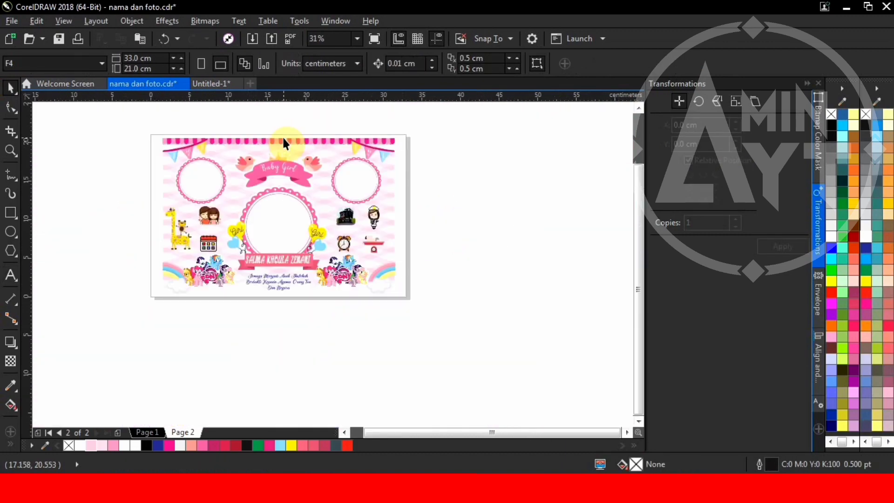
scroll(267, 171, "up", 1)
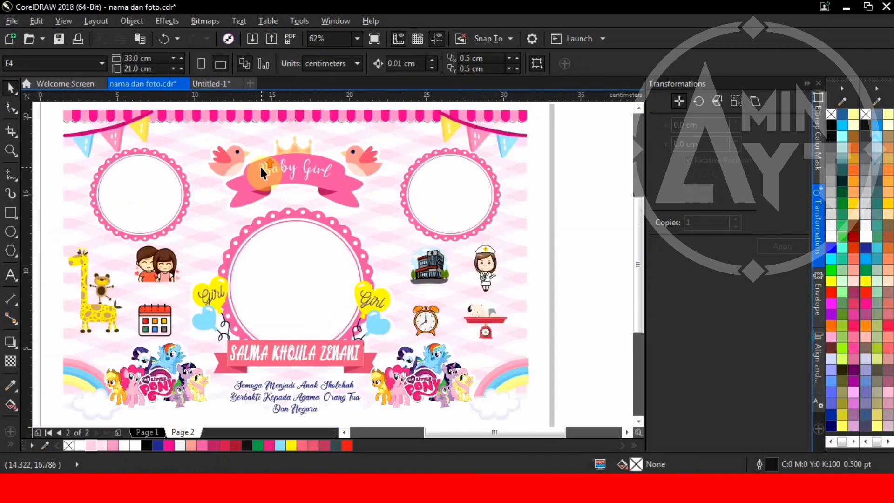
left_click(270, 132)
left_click_drag(270, 130, 267, 163)
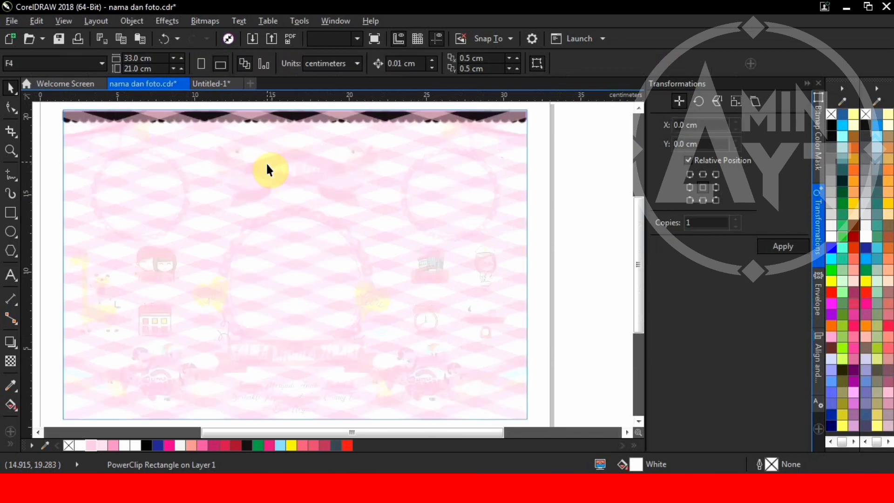
scroll(244, 180, "down", 1)
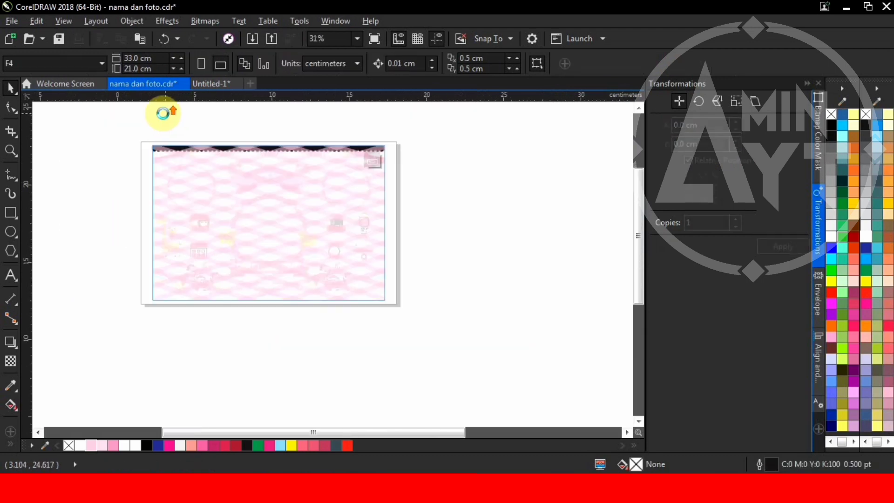
scroll(163, 113, "up", 1)
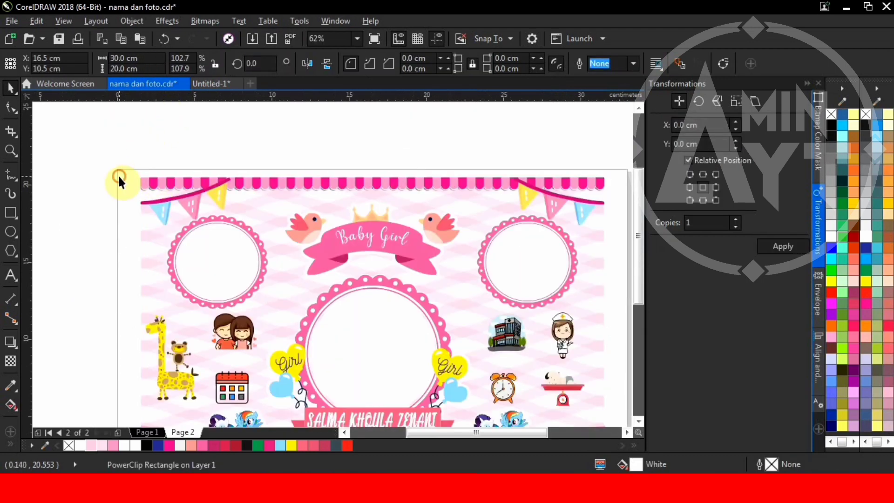
Step: Enlarge the striped top awning to about 130%
left_click(130, 185)
scroll(277, 203, "down", 1)
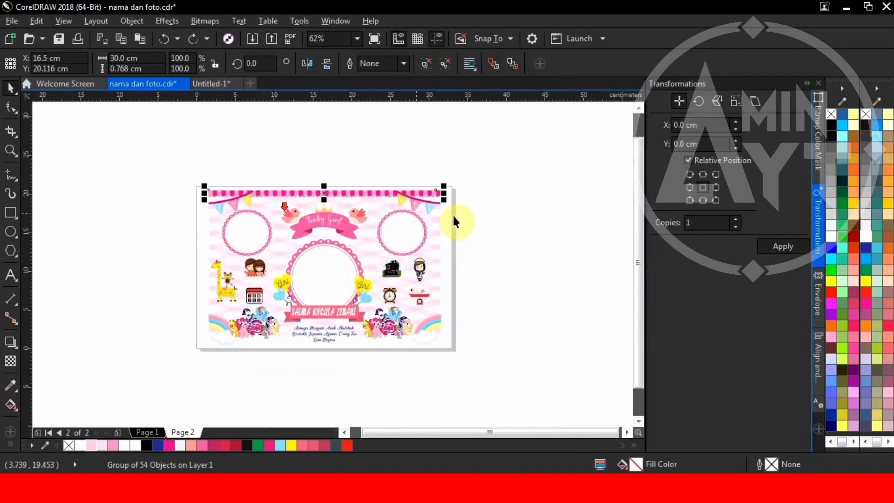
scroll(454, 219, "up", 1)
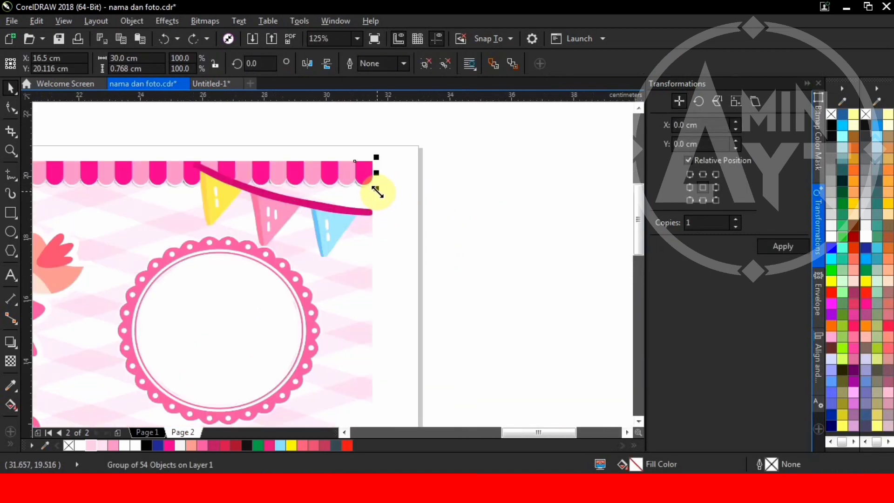
left_click_drag(377, 192, 499, 239)
scroll(373, 170, "up", 2)
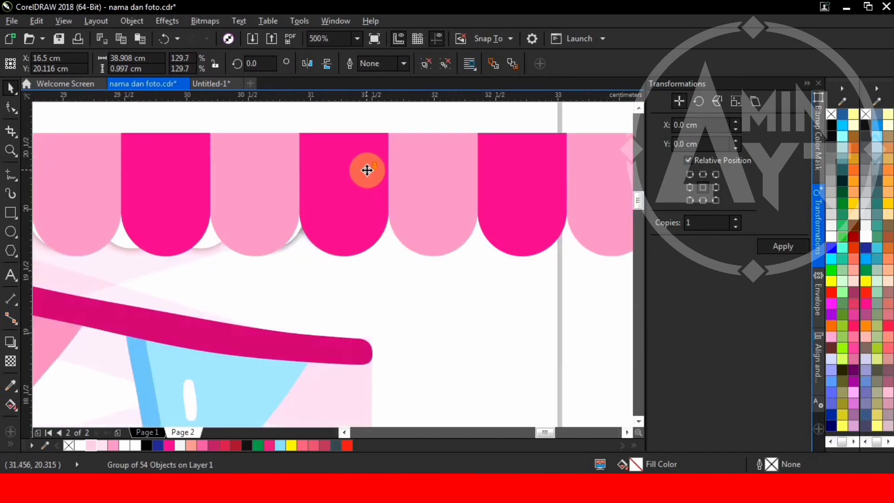
scroll(368, 174, "down", 2)
left_click(410, 191)
scroll(337, 187, "up", 3)
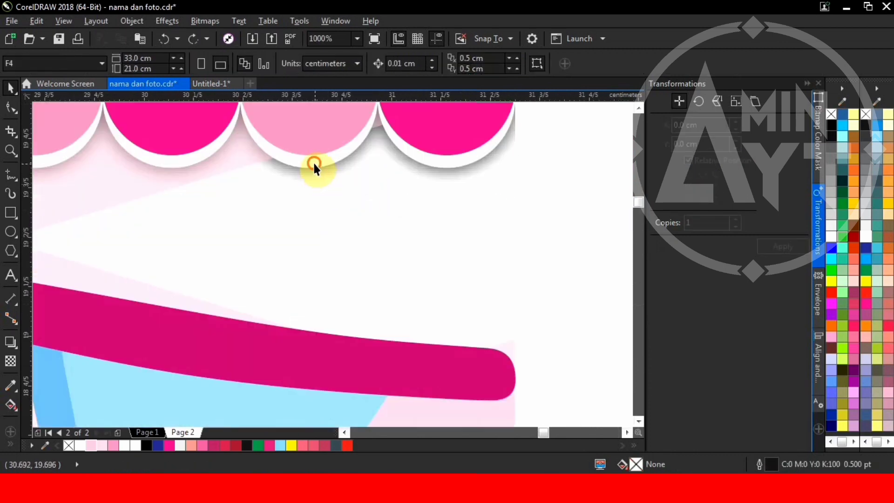
Step: Group the two awning pieces and stretch the group to the page's right edge
left_click(313, 161)
left_click(322, 127, "shift")
scroll(283, 184, "down", 3)
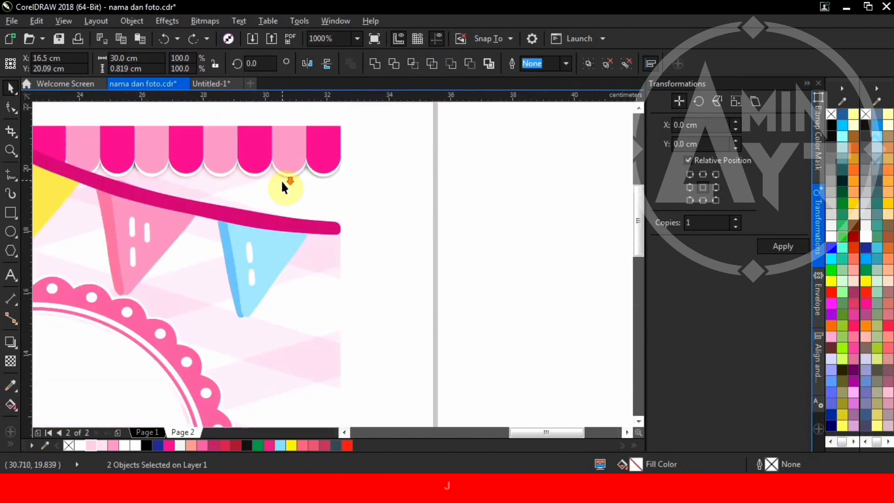
key("ctrl+g")
scroll(285, 185, "up", 1)
left_click_drag(303, 182, 418, 209)
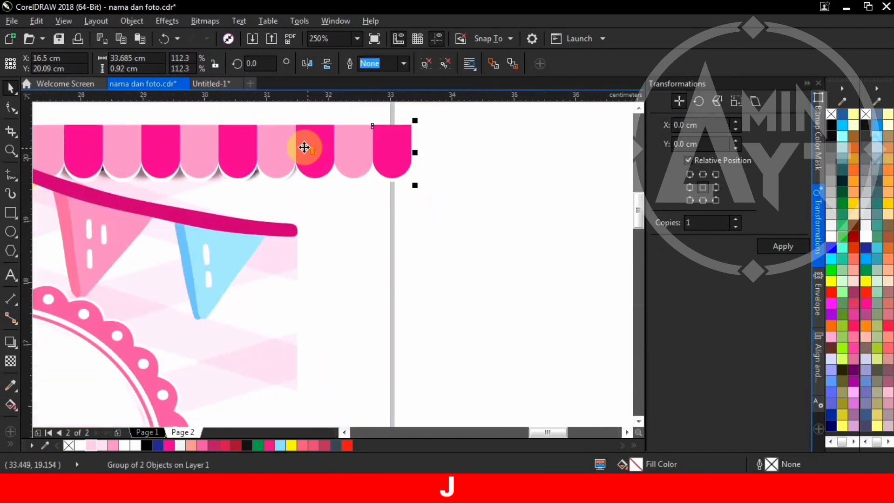
scroll(304, 148, "up", 1)
mouse_move(304, 146)
left_mouse_down()
mouse_move(309, 193)
mouse_move(309, 133)
left_mouse_up()
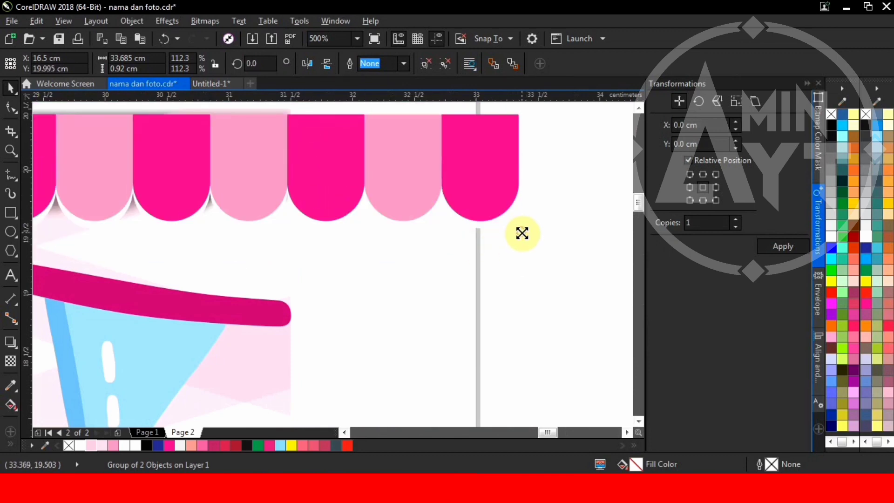
left_click_drag(522, 233, 524, 240)
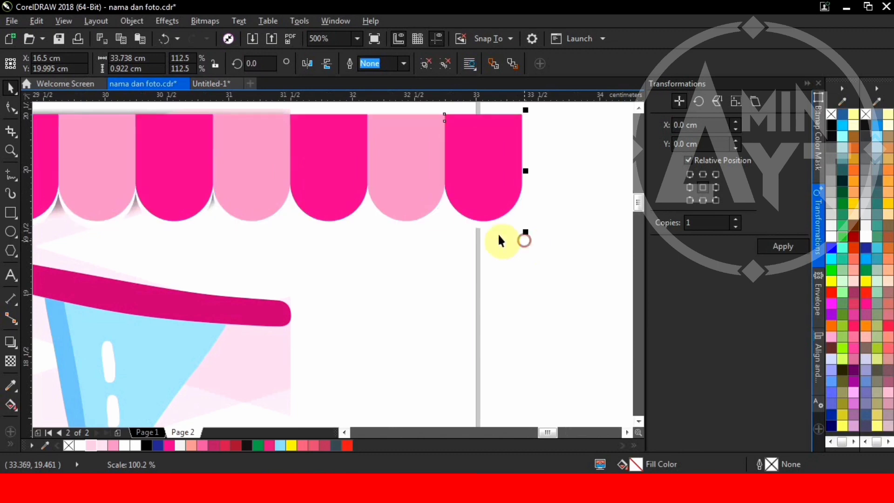
scroll(369, 216, "up", 1)
scroll(350, 208, "down", 1)
scroll(350, 208, "up", 1)
left_click_drag(354, 233, 314, 175)
scroll(380, 221, "down", 3)
Step: Group the framed background with the scallop end piece and move it up above the page
left_click(400, 243)
scroll(400, 243, "down", 1)
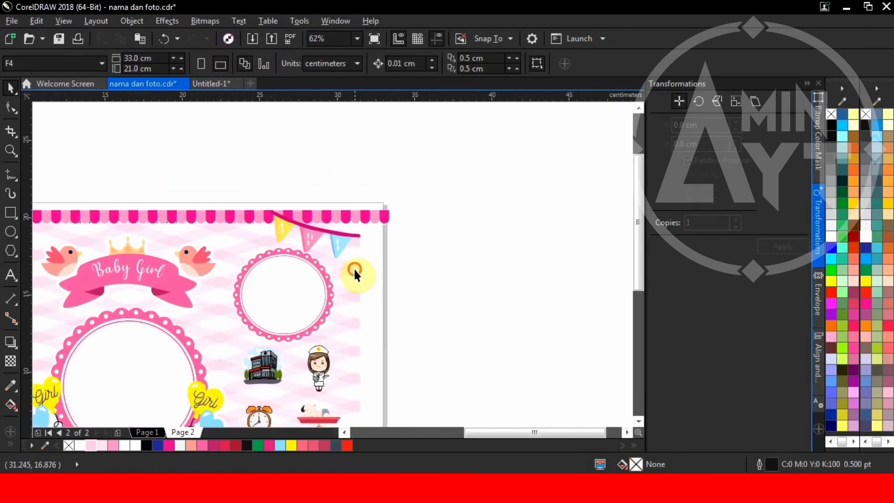
left_click(355, 275)
scroll(362, 206, "up", 1)
left_click(408, 234, "shift")
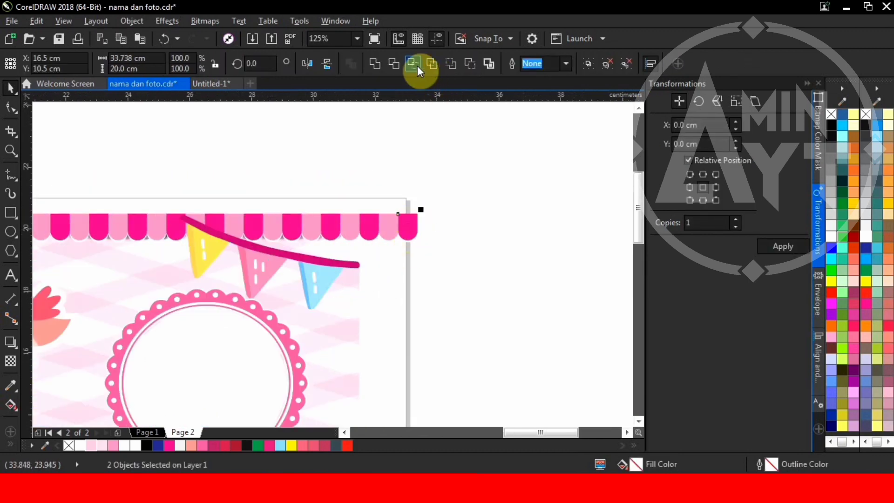
key("ctrl+g")
left_click_drag(399, 229, 396, 172)
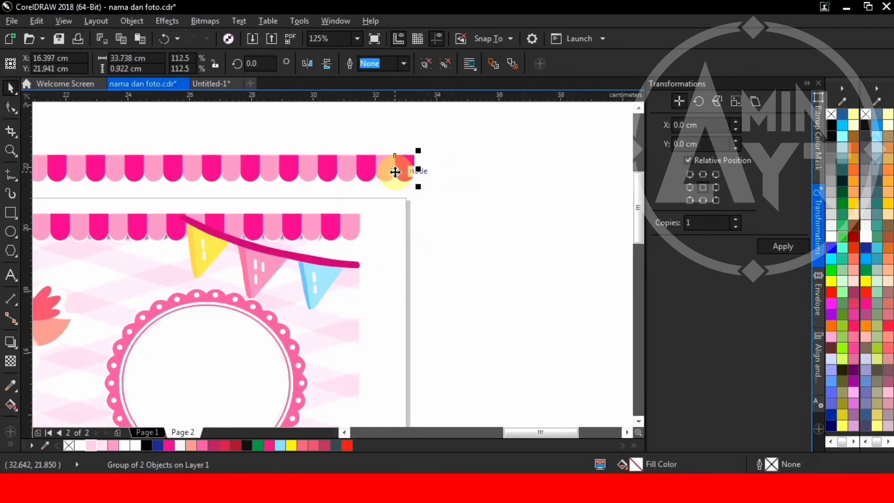
scroll(423, 189, "down", 1)
scroll(182, 208, "up", 1)
left_click(292, 247)
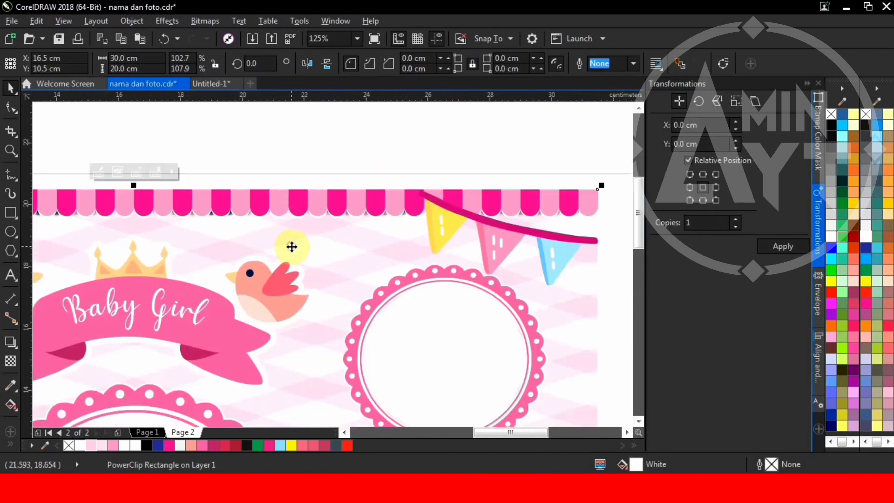
Step: Open the framed background's PowerClip contents for editing
double_click(292, 247)
left_click(244, 210)
scroll(418, 200, "down", 1)
scroll(403, 202, "up", 1)
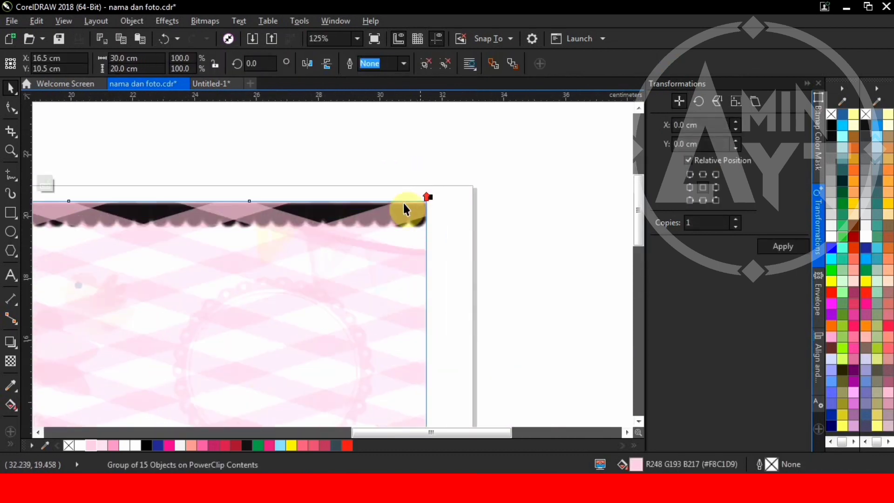
scroll(404, 205, "down", 1)
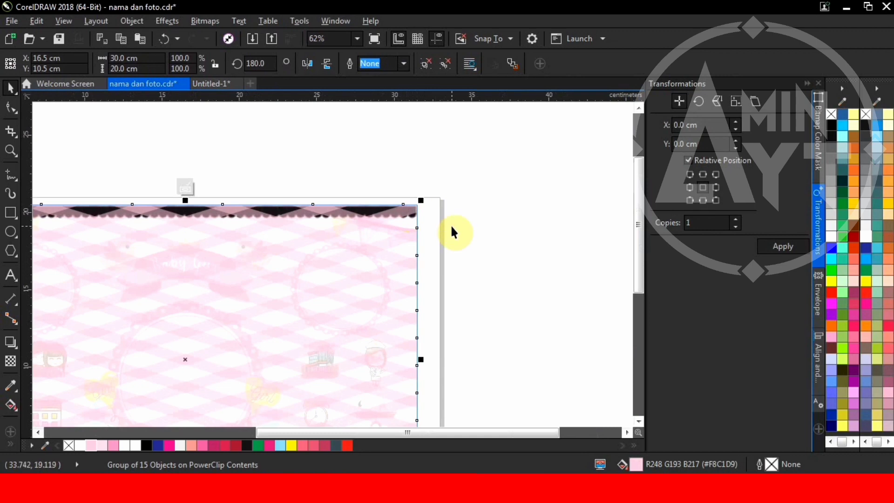
scroll(326, 223, "up", 1)
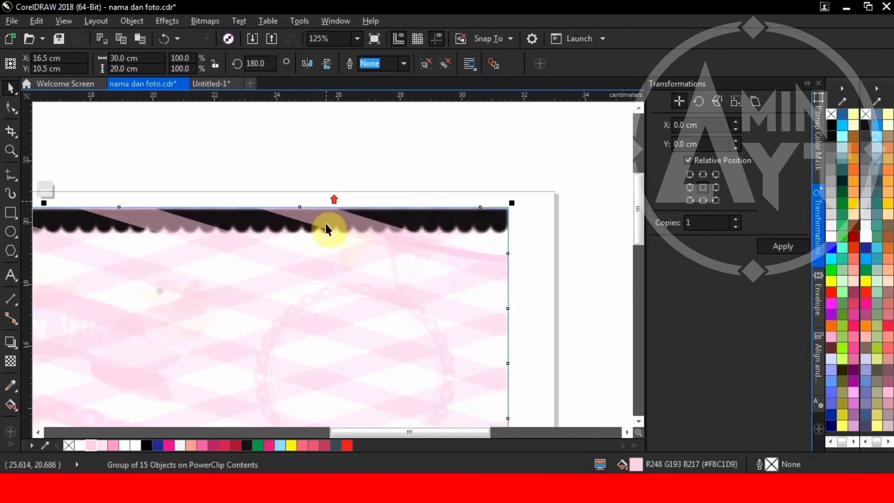
Step: Delete the old black scalloped shadow from inside the frame
left_click(354, 208)
left_click(349, 227)
left_click(348, 225)
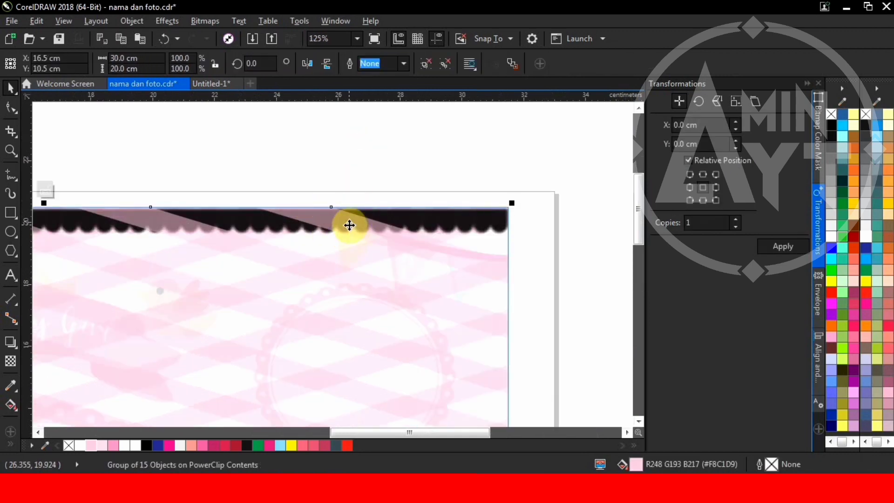
scroll(348, 225, "down", 1)
left_click(437, 230)
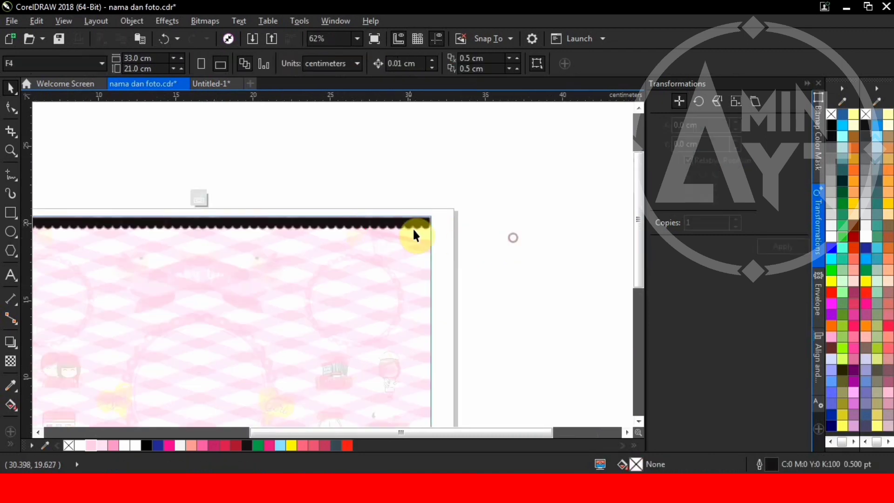
left_click(405, 225)
key("Delete")
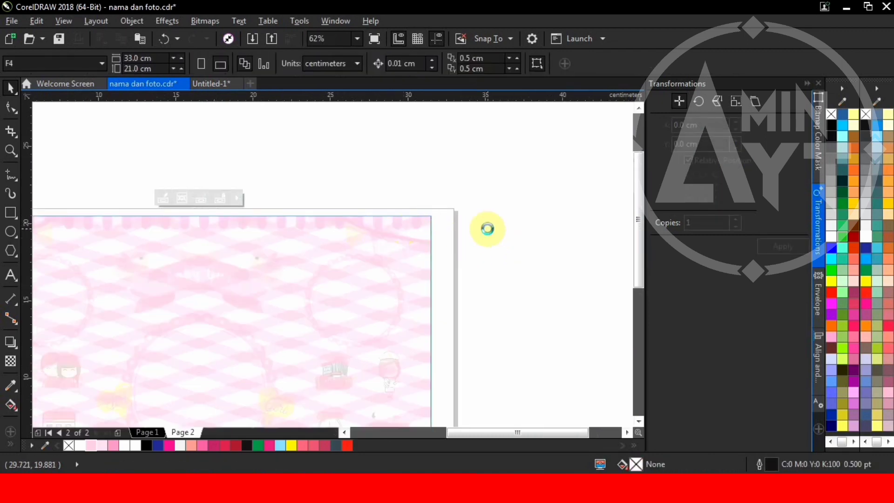
Step: Ungroup the awning and drag part of it upward
scroll(431, 220, "up", 1)
left_click(431, 219)
left_click(414, 236)
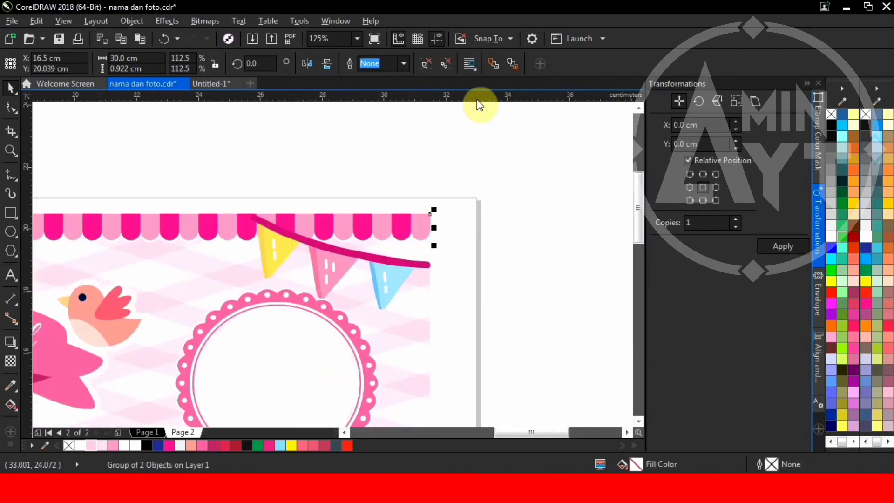
left_click(427, 66)
left_click_drag(426, 224, 422, 185)
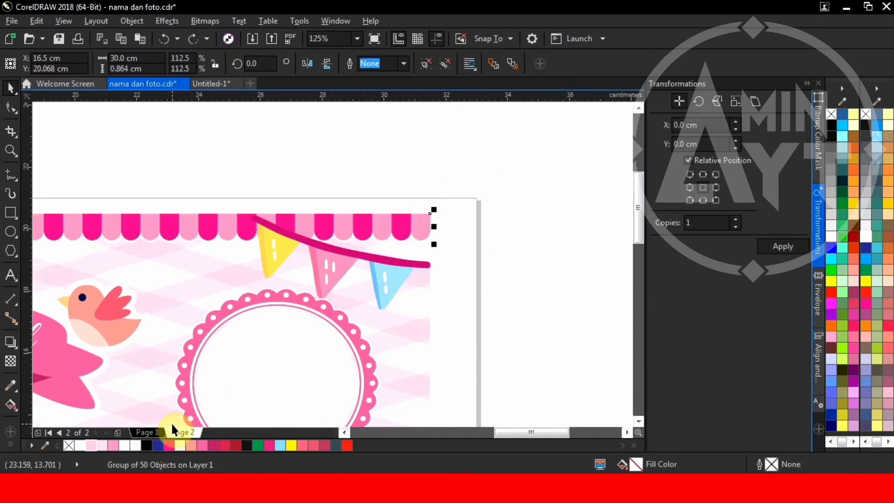
Step: Fill the awning copy inside the framed background with black
left_click(415, 324)
double_click(417, 324)
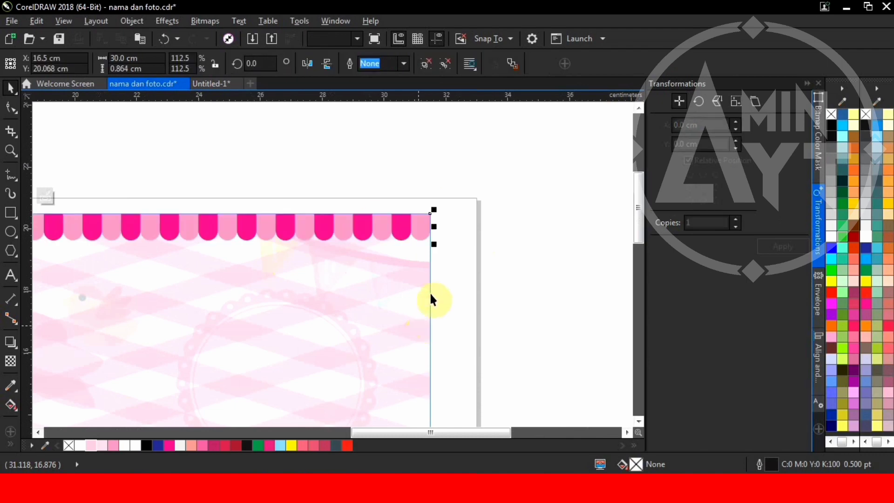
left_click(866, 125)
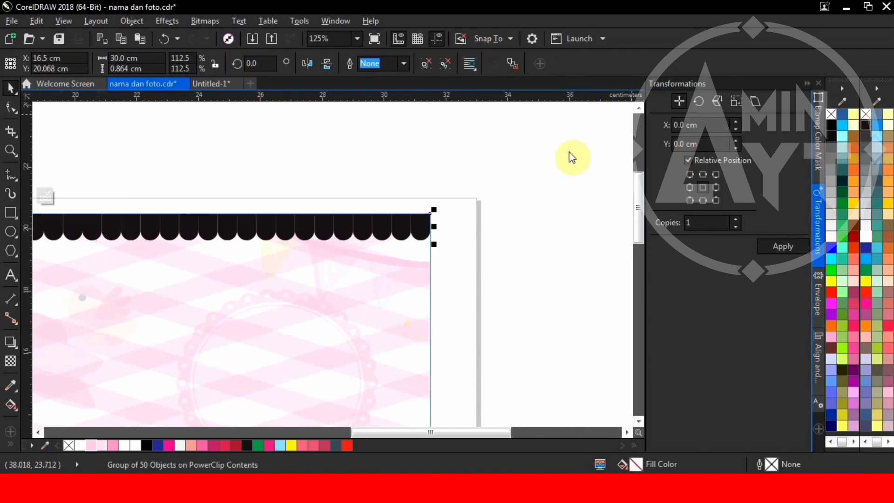
Step: Convert the black awning into a bitmap
left_click(205, 21)
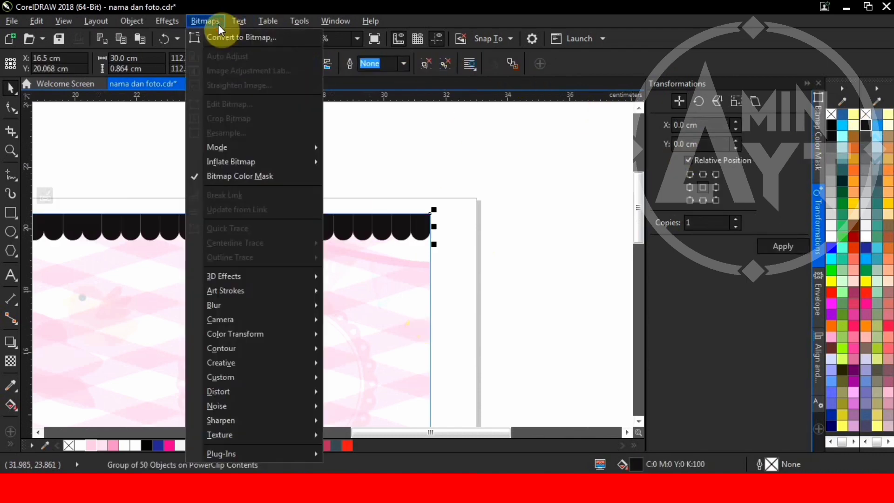
left_click(252, 37)
left_click(410, 313)
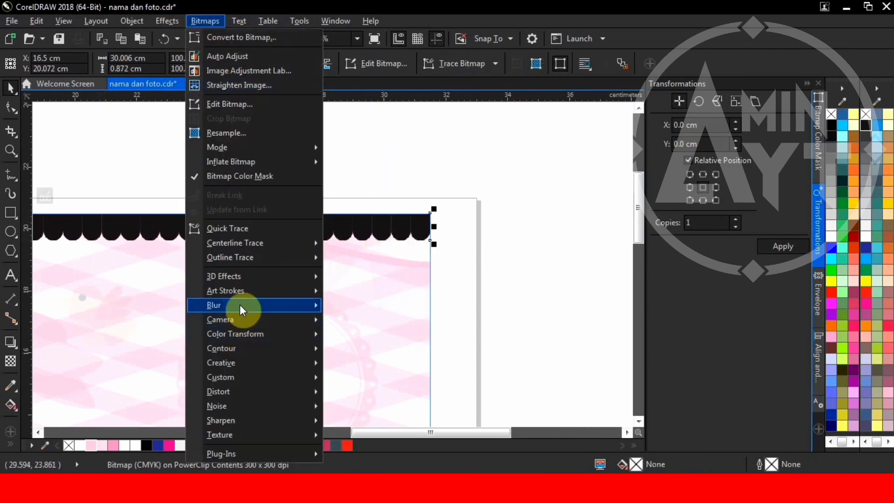
Step: Apply a 6.8-pixel Gaussian blur to the bitmap and finish editing the PowerClip
mouse_move(239, 304)
left_click(359, 322)
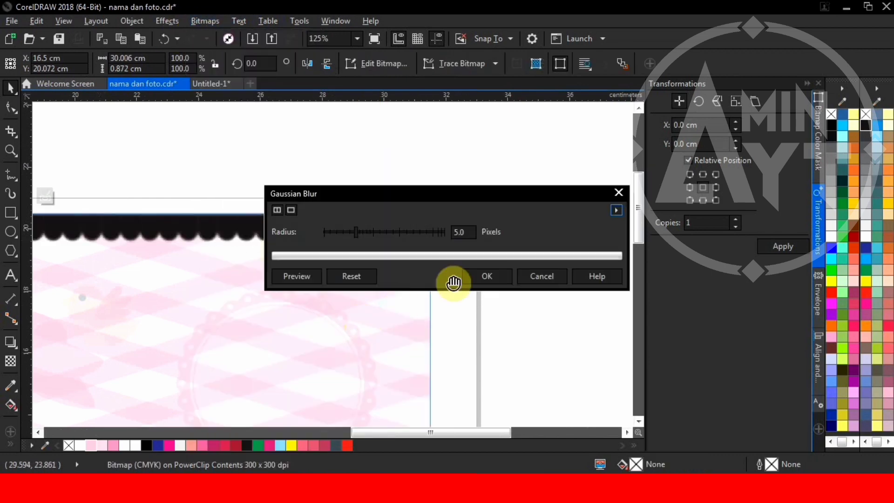
left_click_drag(355, 232, 363, 232)
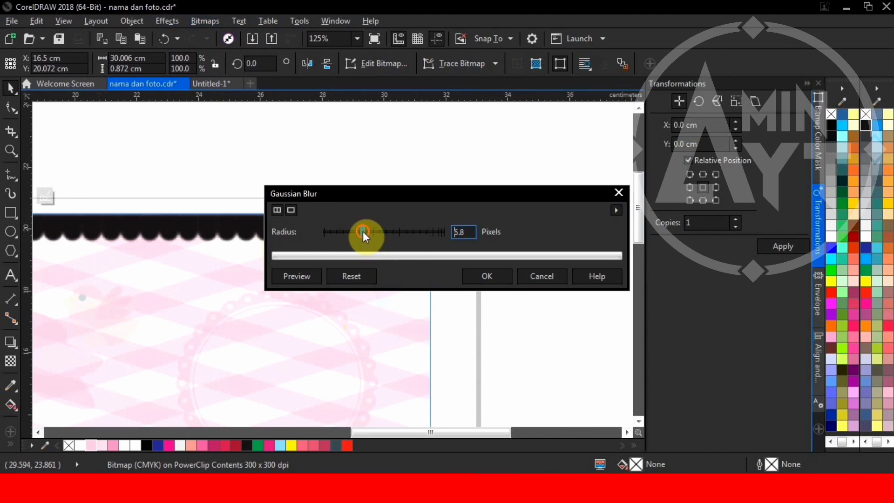
left_click(484, 278)
left_click(489, 266)
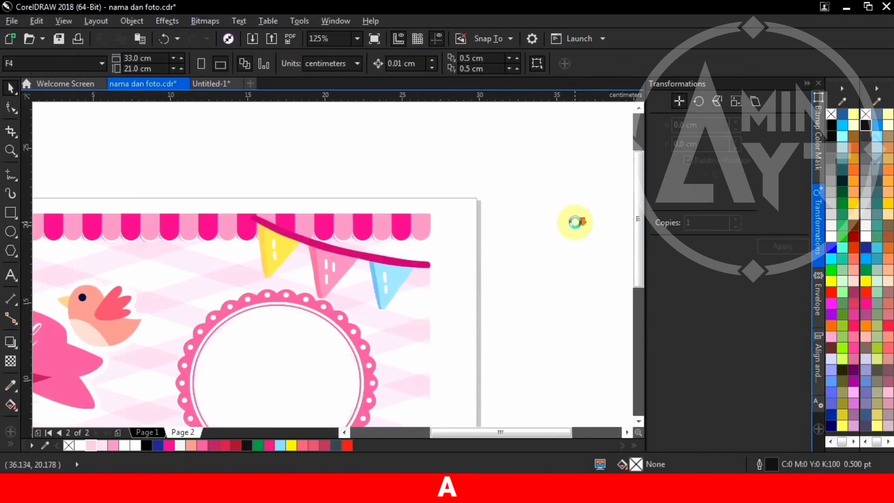
Step: Zoom out to the whole Baby Girl page and preview it full screen with F9
scroll(579, 224, "down", 2)
scroll(373, 186, "up", 5)
scroll(373, 186, "down", 4)
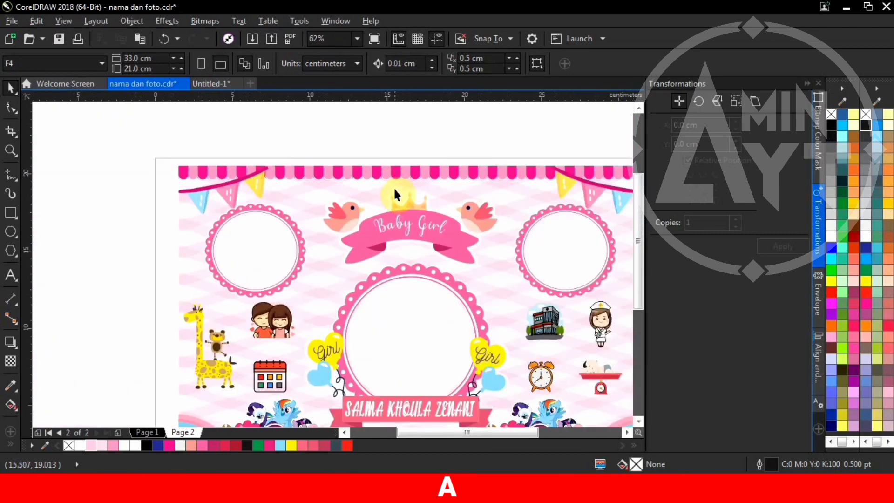
scroll(390, 271, "down", 3)
scroll(389, 271, "up", 3)
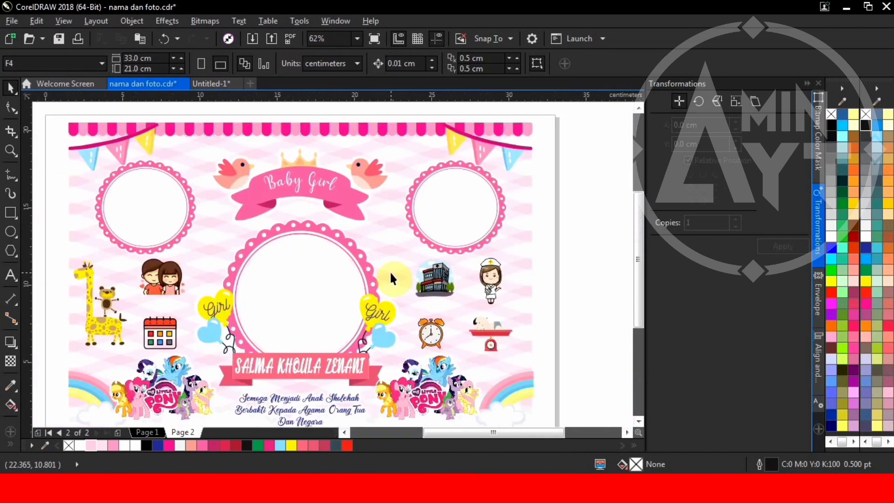
scroll(397, 253, "down", 1)
key("F9")
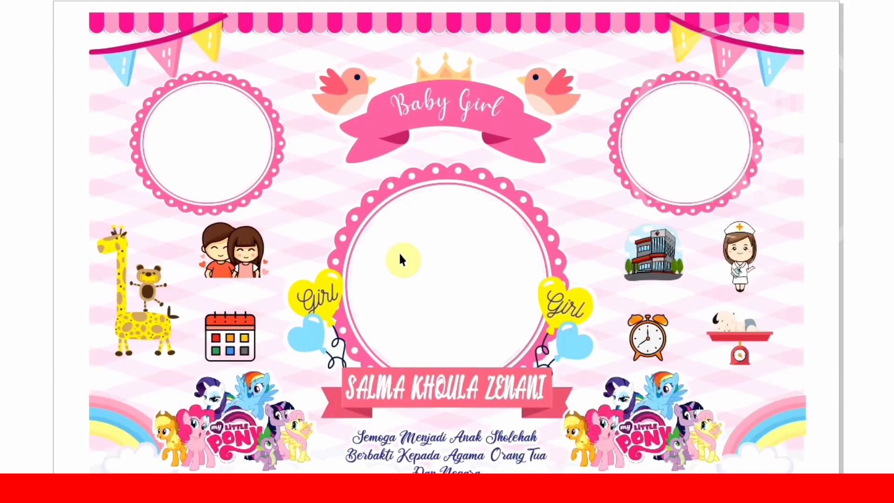